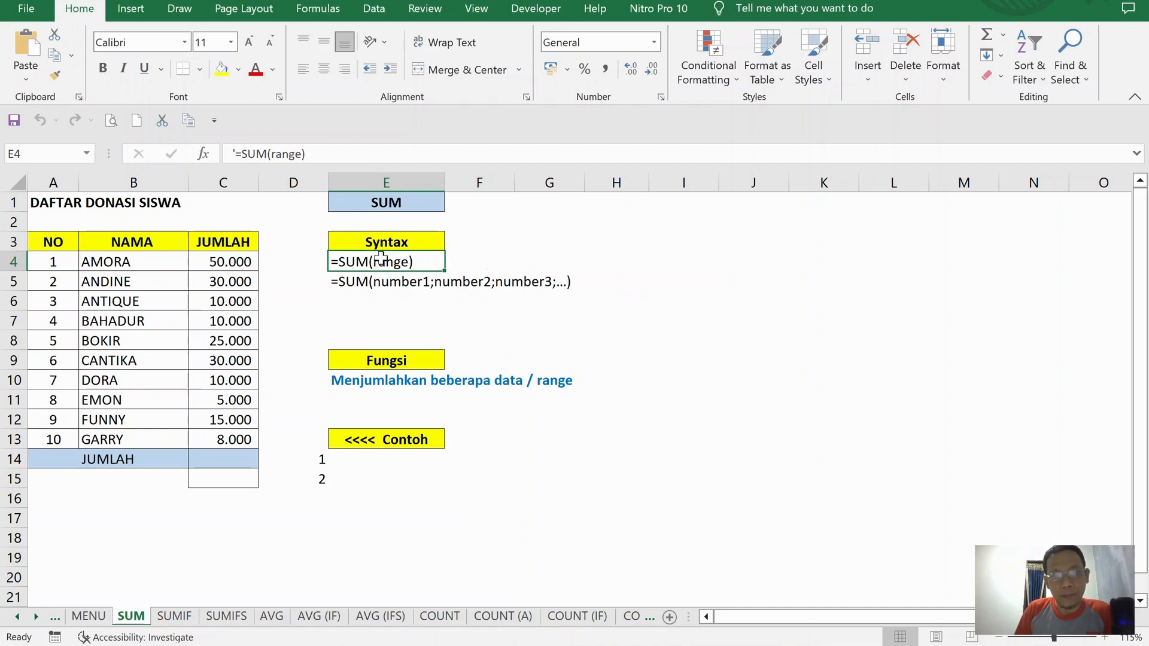
- Look up the SUM function in the Insert Function search and compare its syntax with the sheet's Syntax examples
click(479, 244)
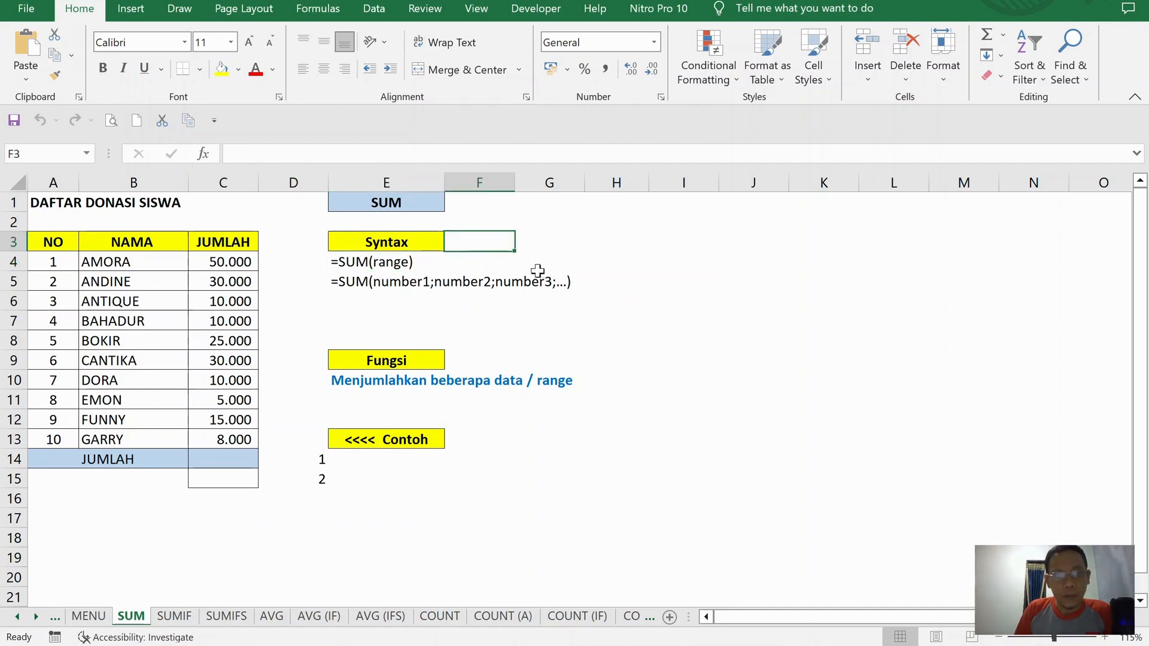
click(368, 283)
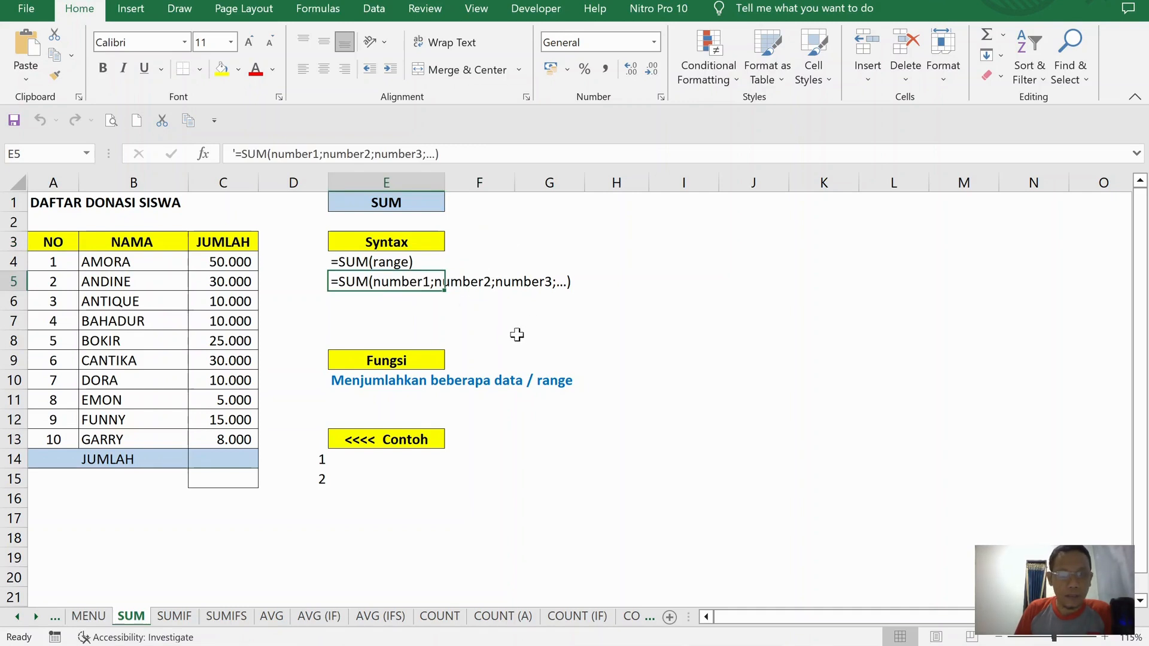
click(547, 318)
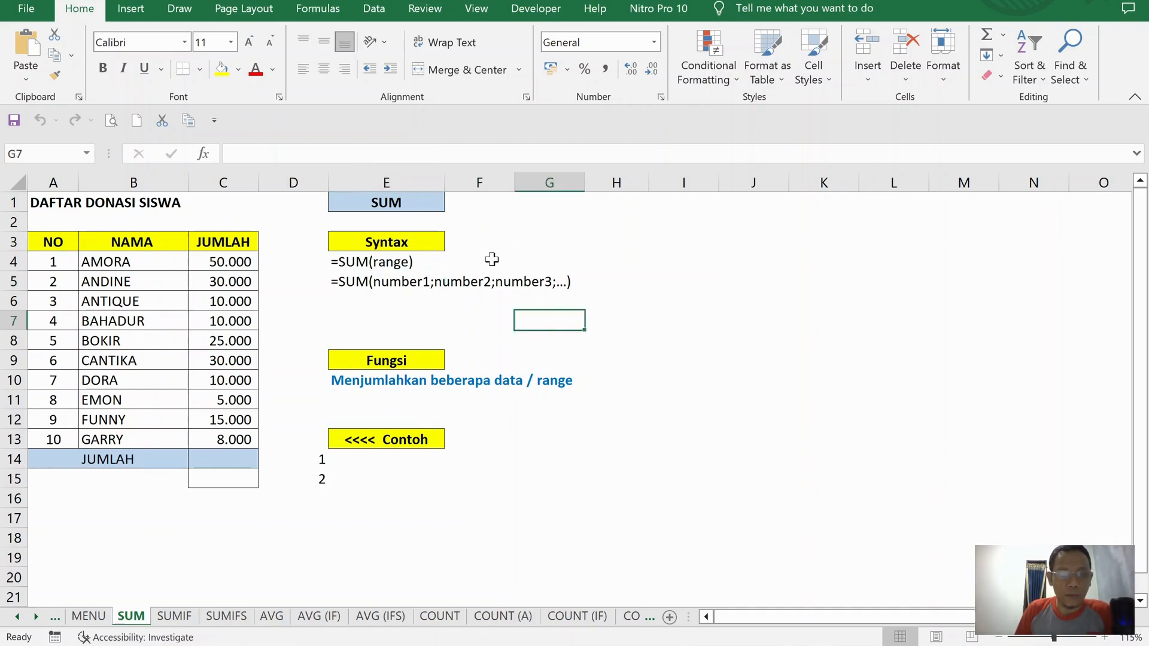
click(205, 154)
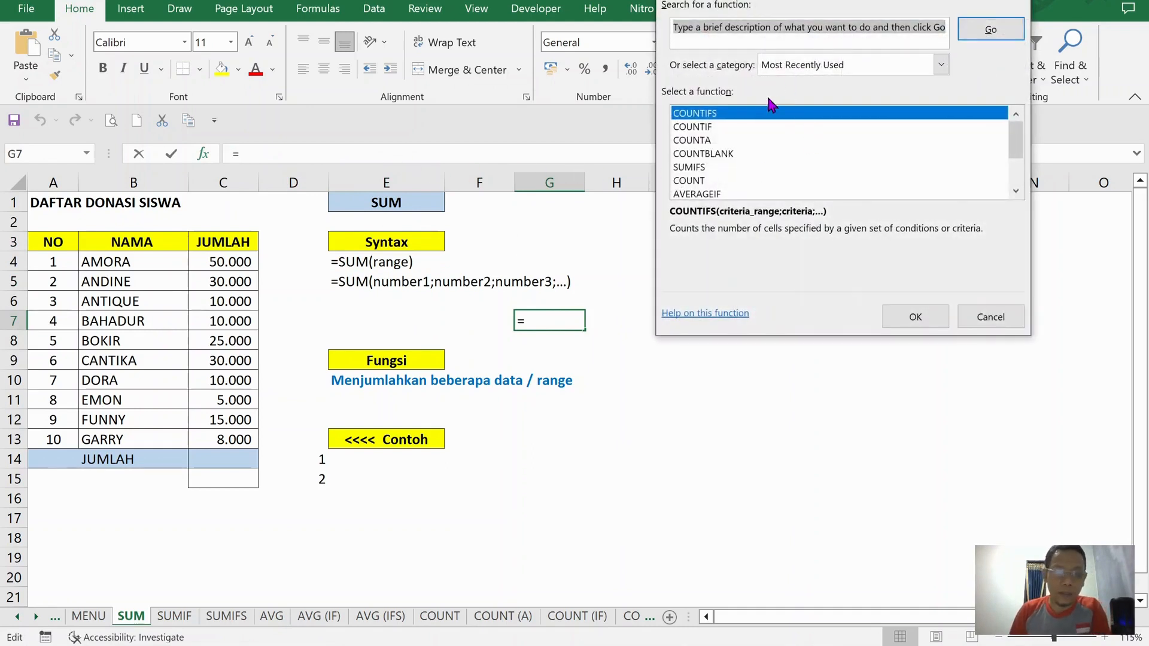
text(SUM)
key(Return)
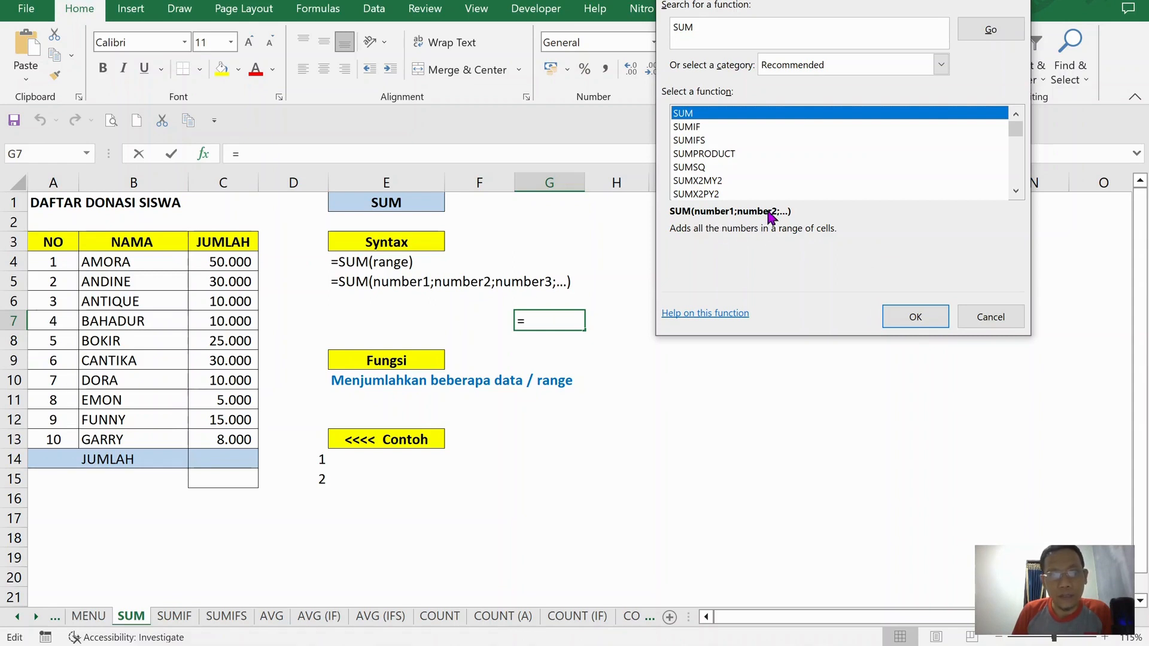
click(992, 316)
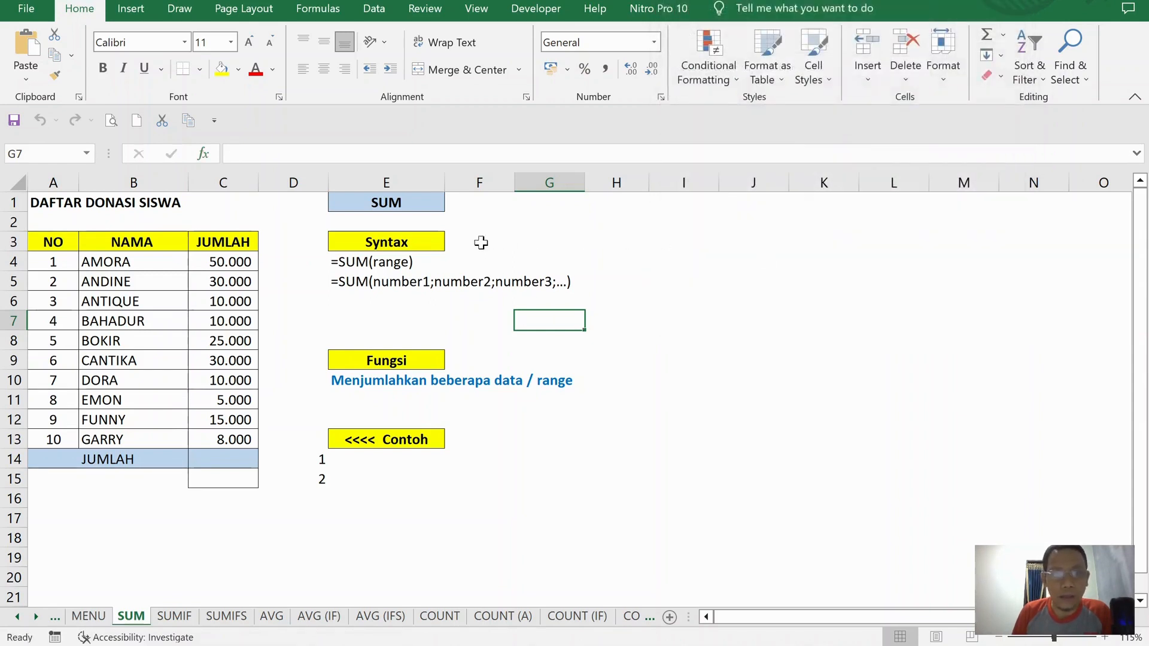
click(348, 262)
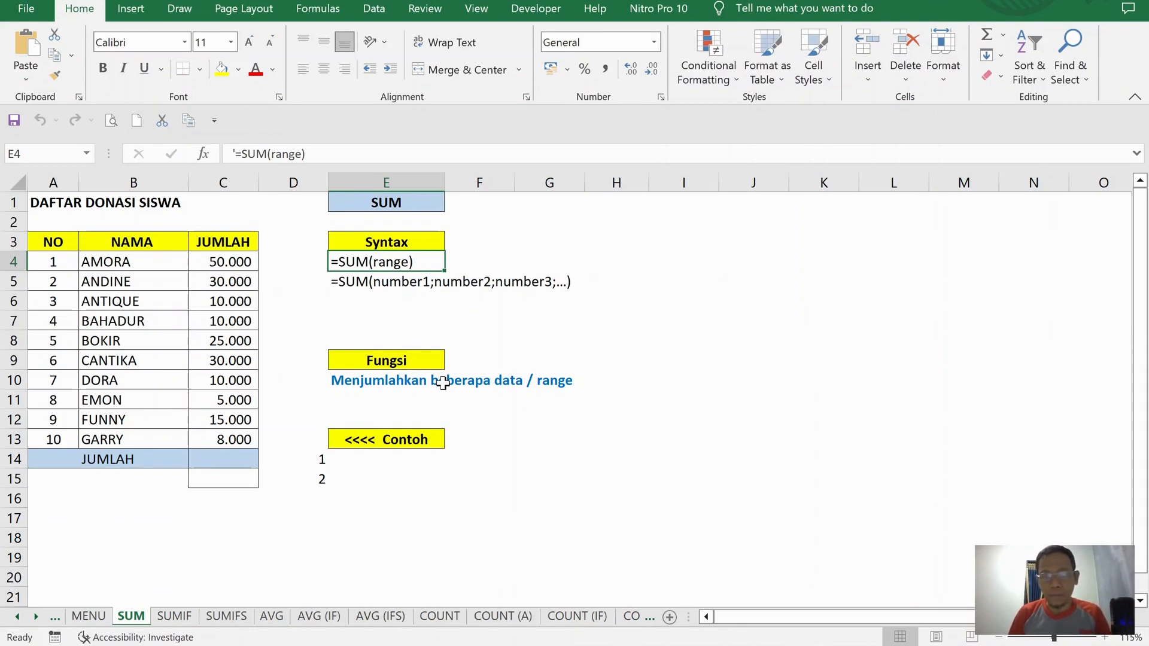
- Total the JUMLAH column in C14 with AutoSum, and undo the entry
click(222, 457)
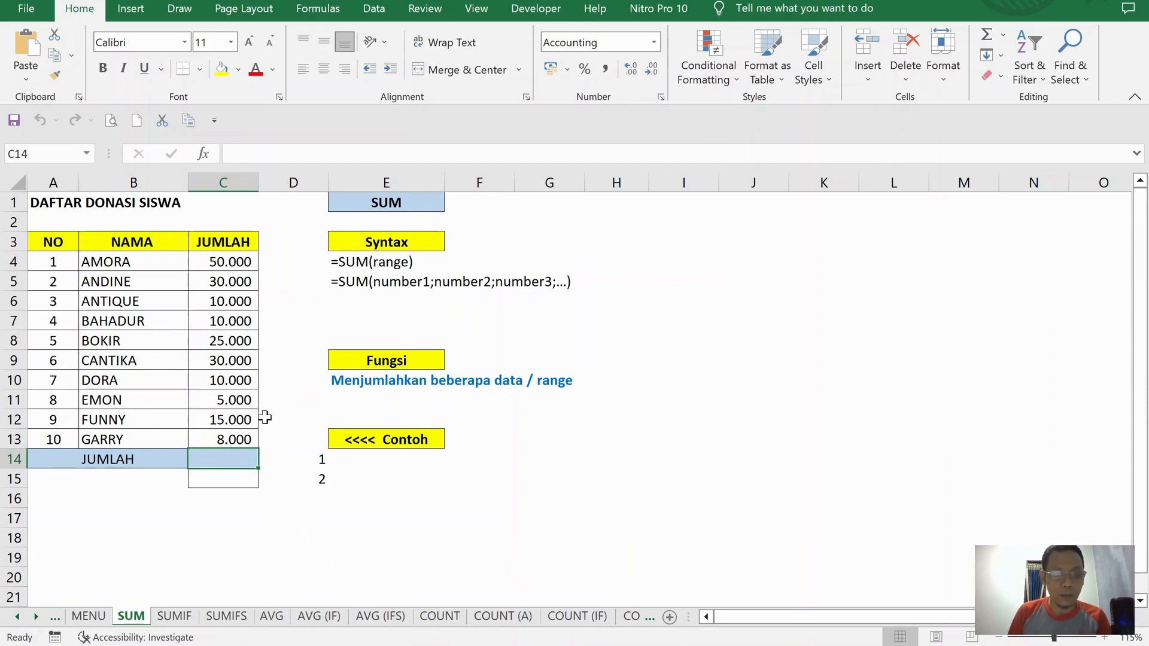
click(1002, 34)
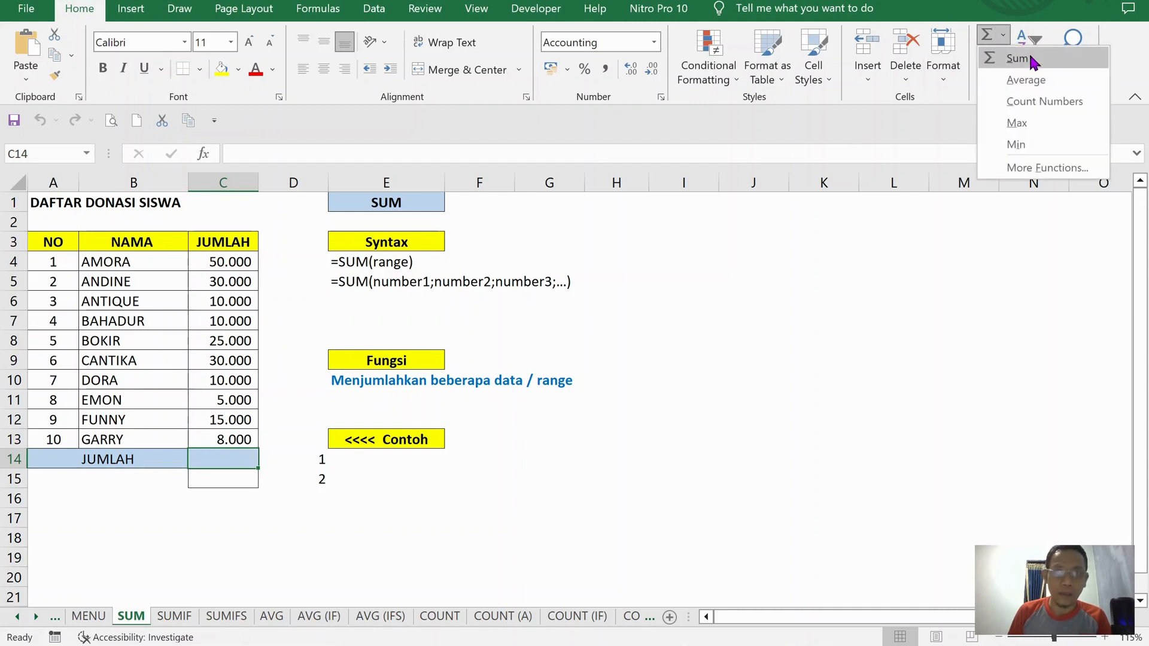
click(1017, 58)
key(Return)
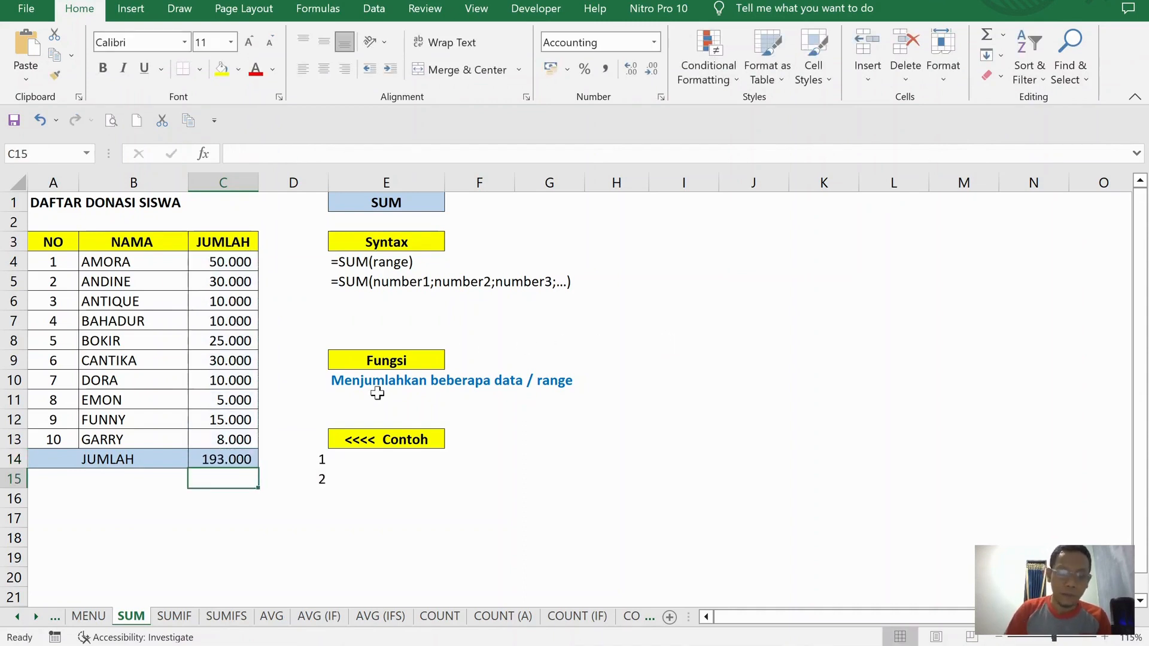
key(ctrl+z)
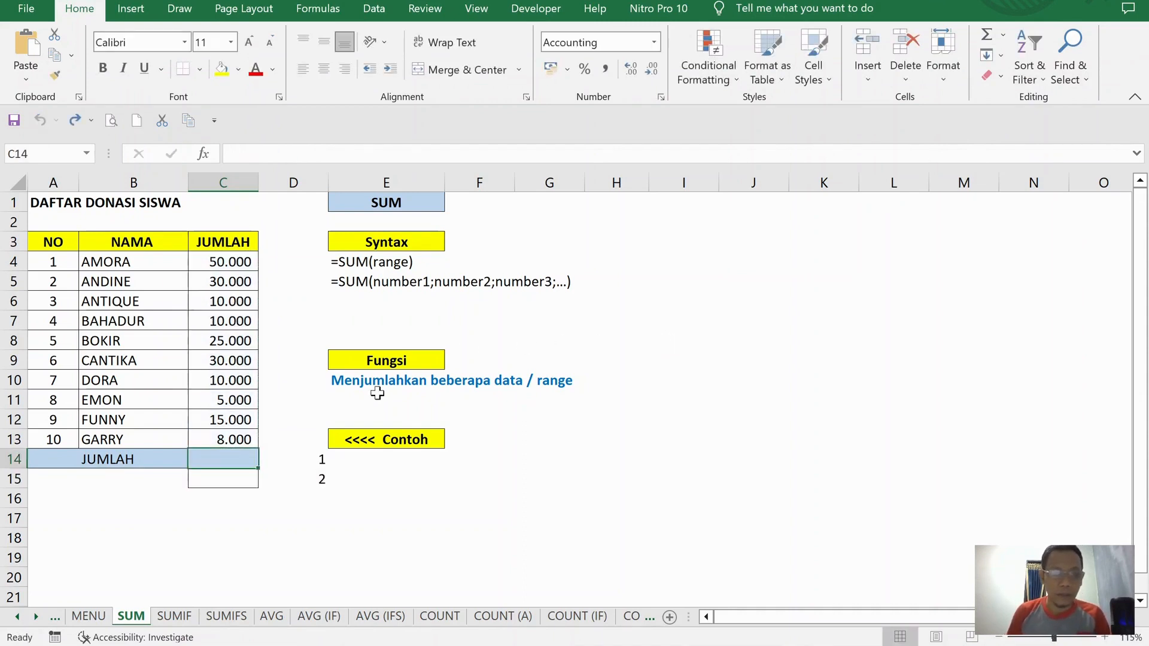
- Enter the formula =SUM(C4:C13) by hand in C14, and clear the cell again
text(=S)
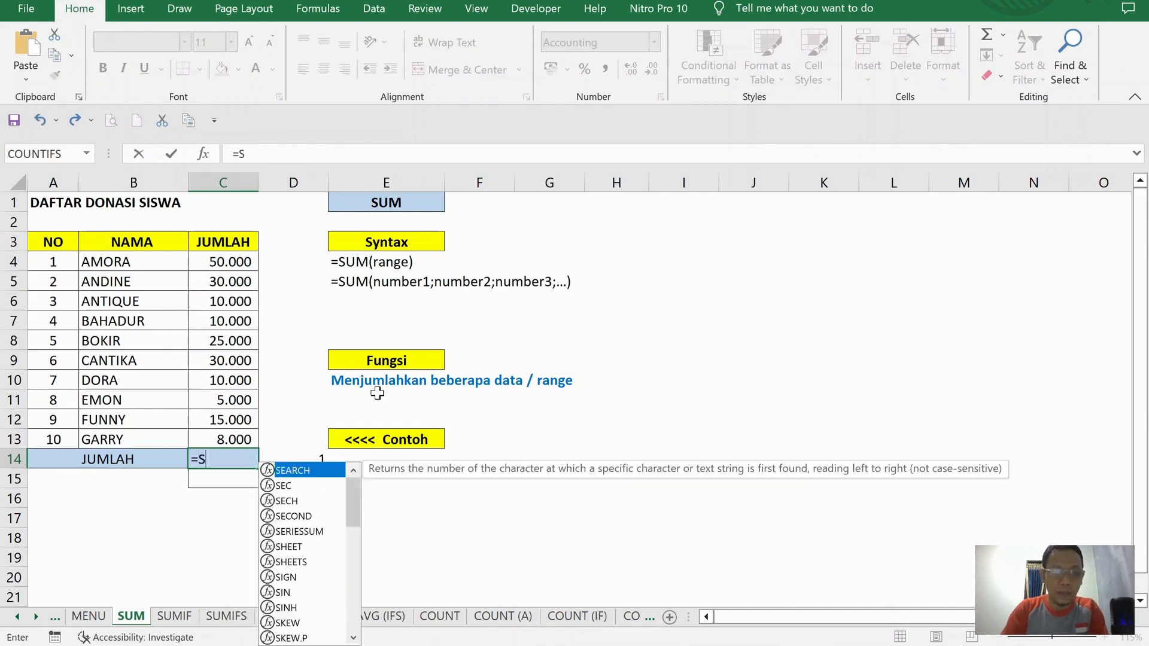
text(UM()
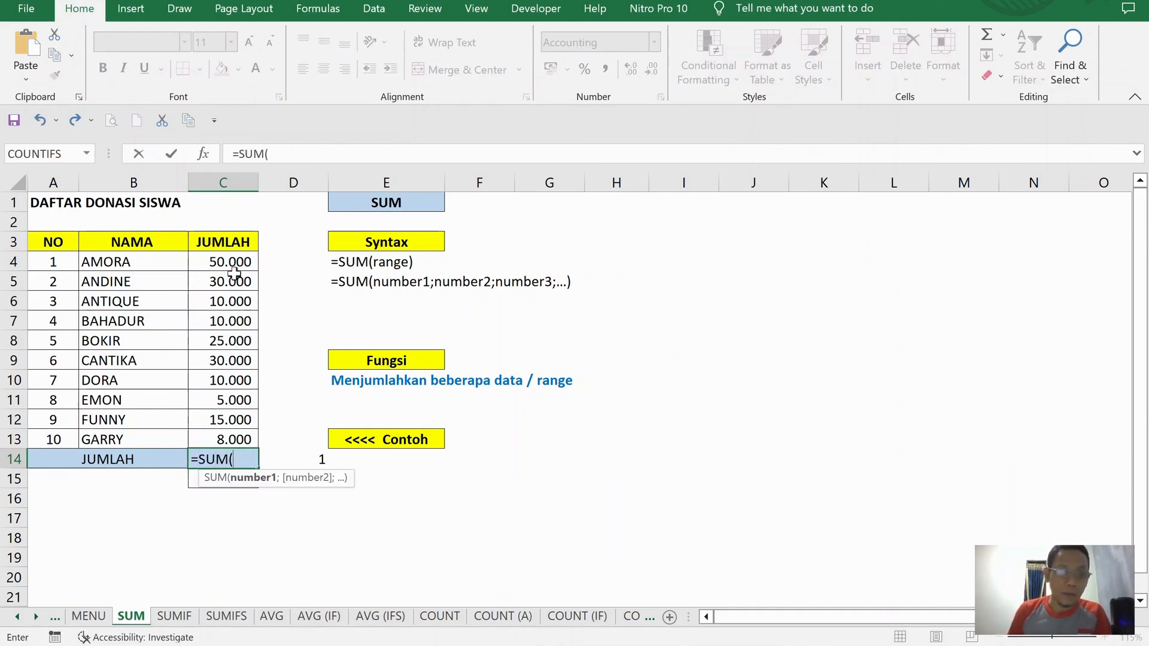
drag(233, 263, 237, 432)
text())
key(Return)
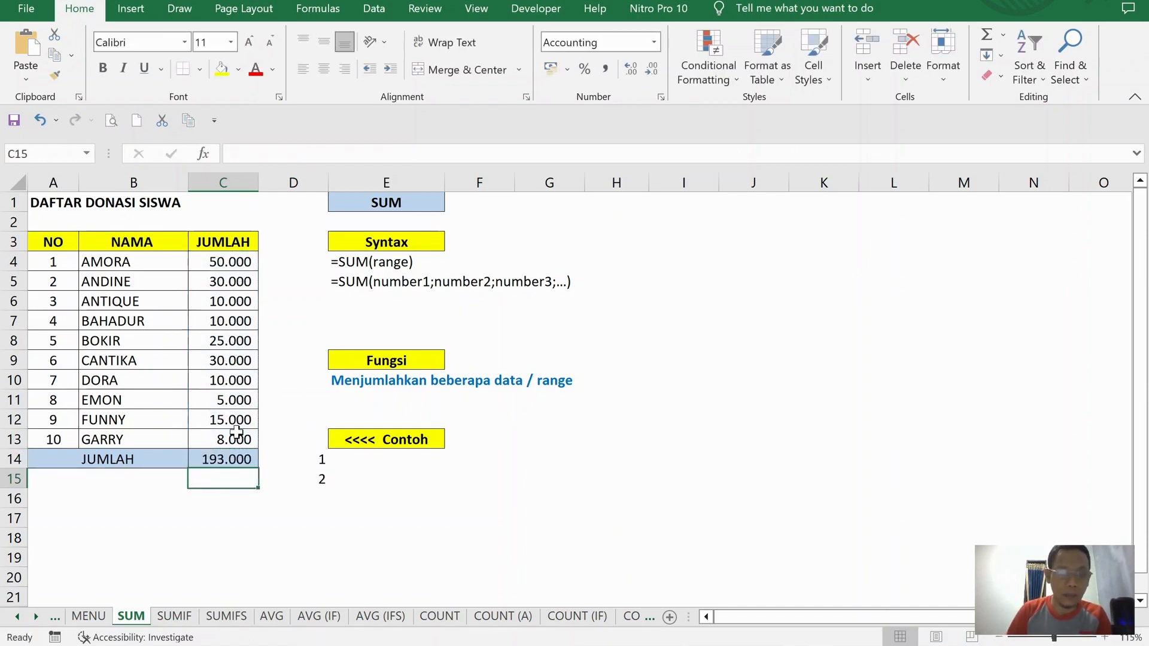
click(239, 454)
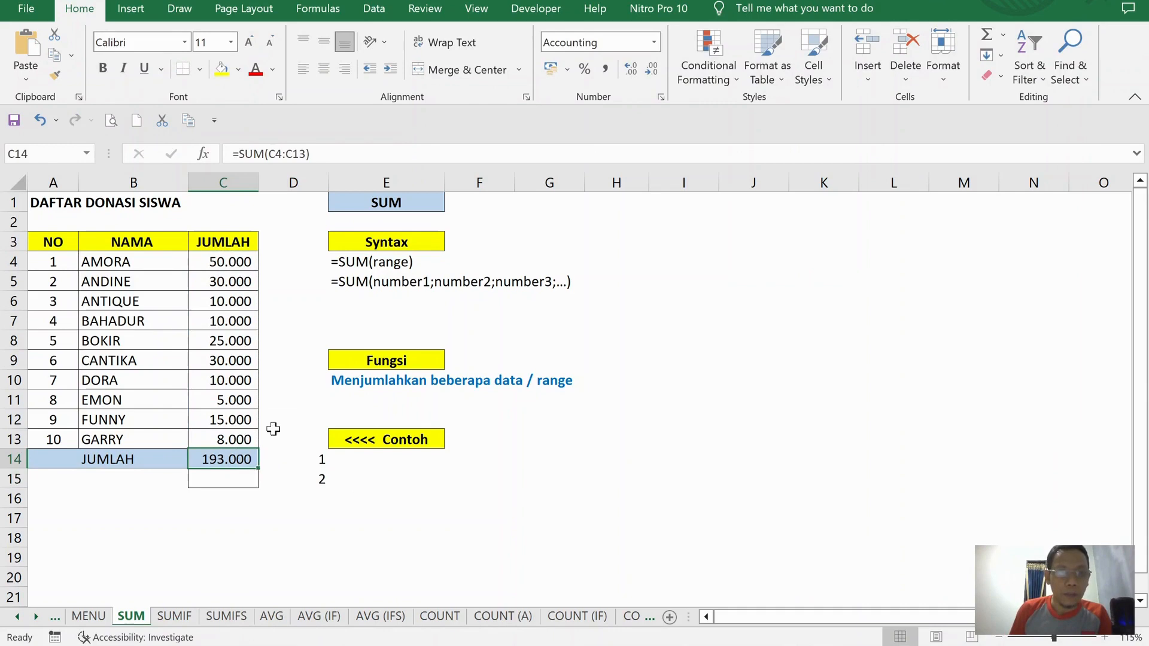
key(Delete)
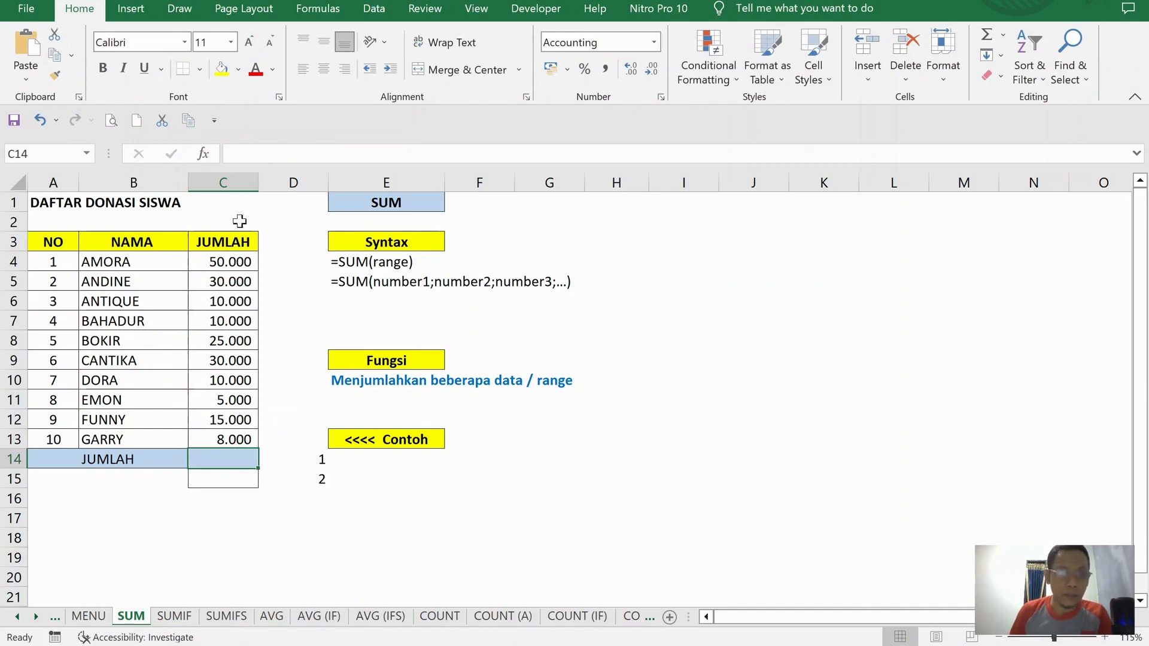
- Find SUM with the Insert Function search and insert it in C14 with C4:C13 as Number1
click(206, 154)
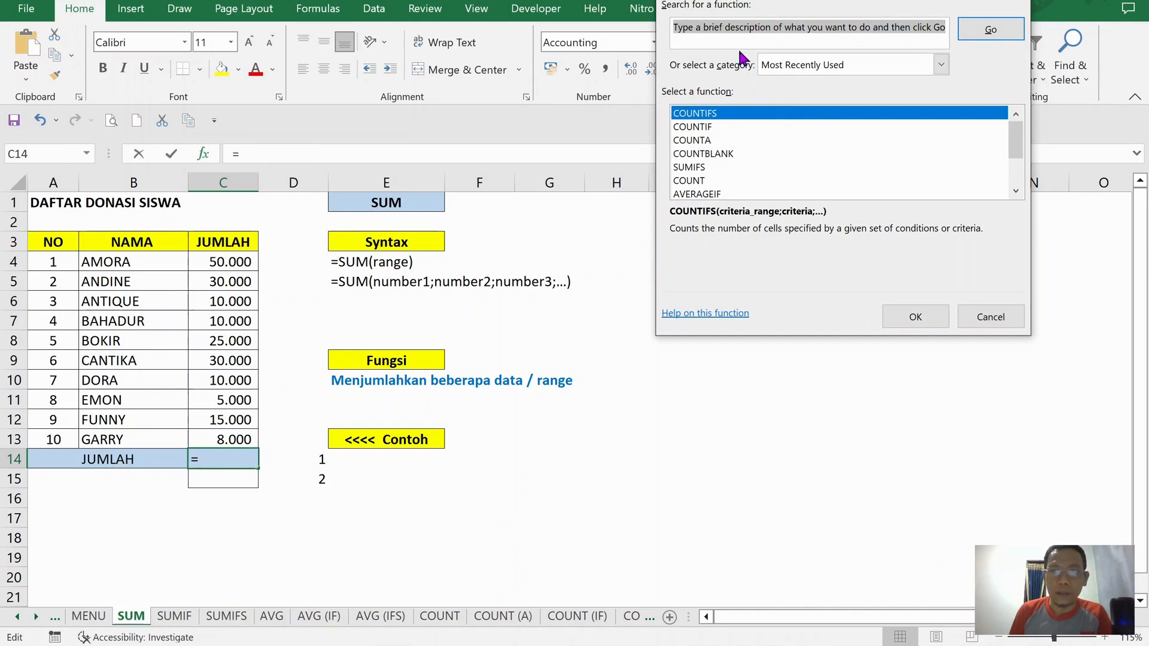
scroll(763, 134, down, 2)
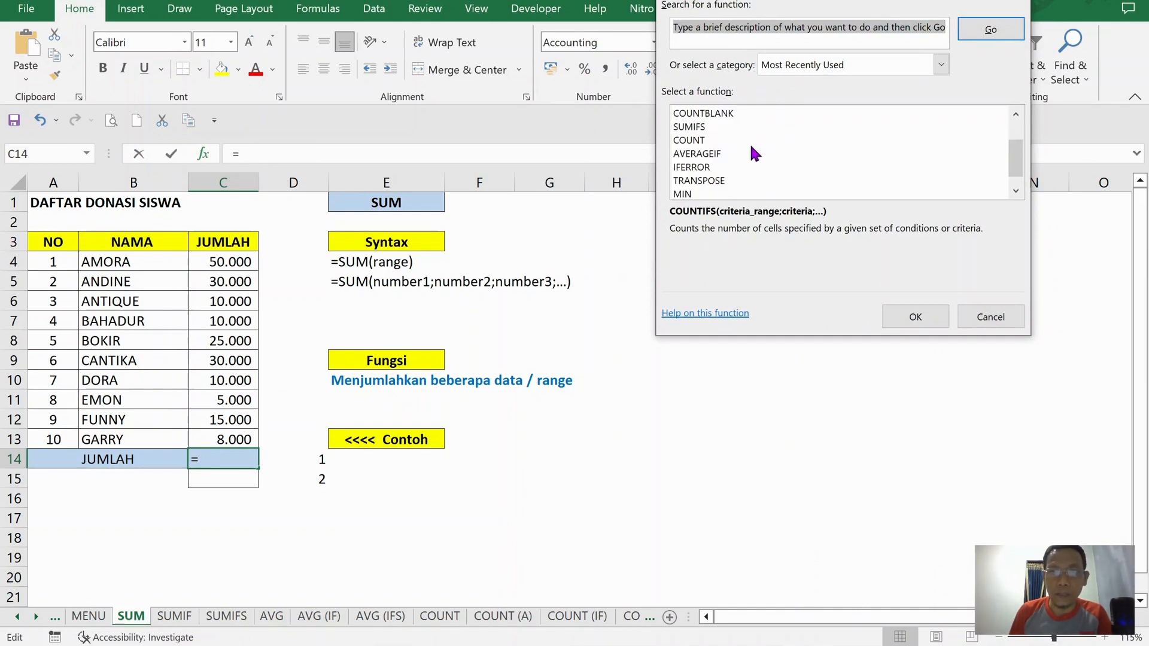
scroll(742, 149, up, 1)
scroll(738, 152, up, 1)
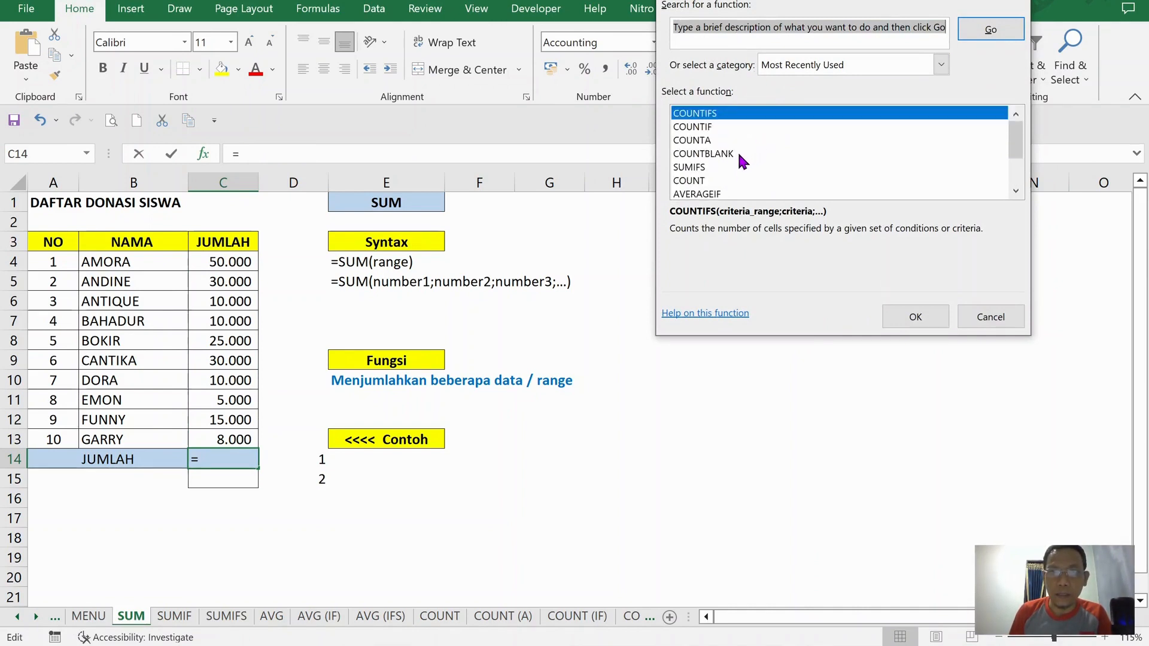
click(738, 35)
text(SUM)
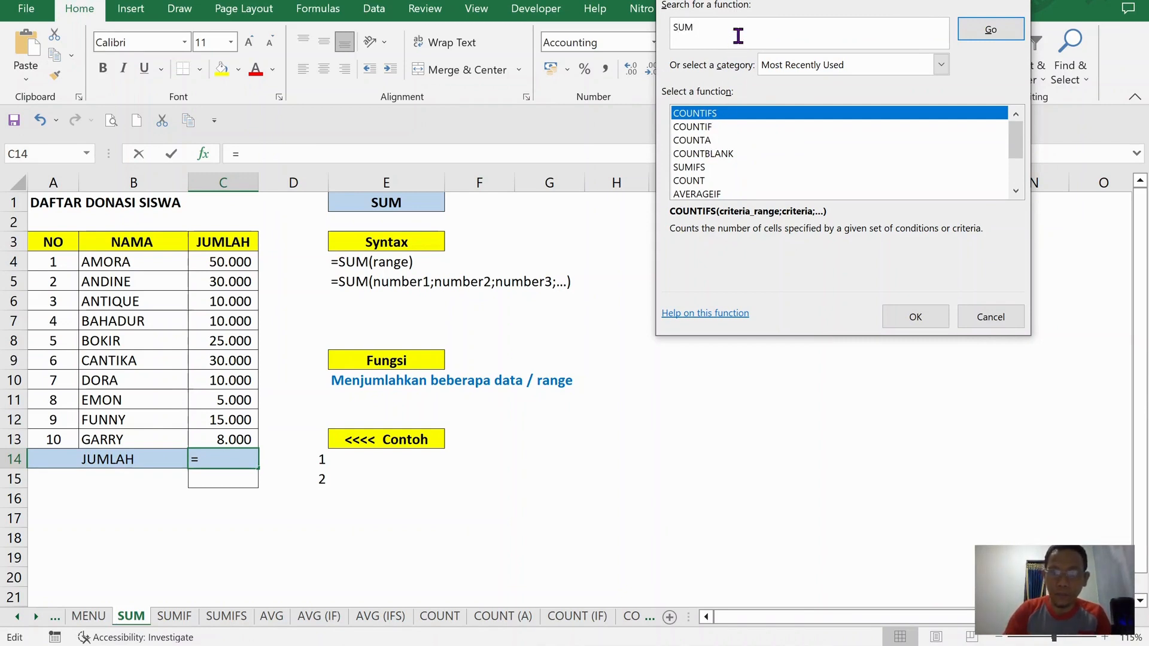
key(Return)
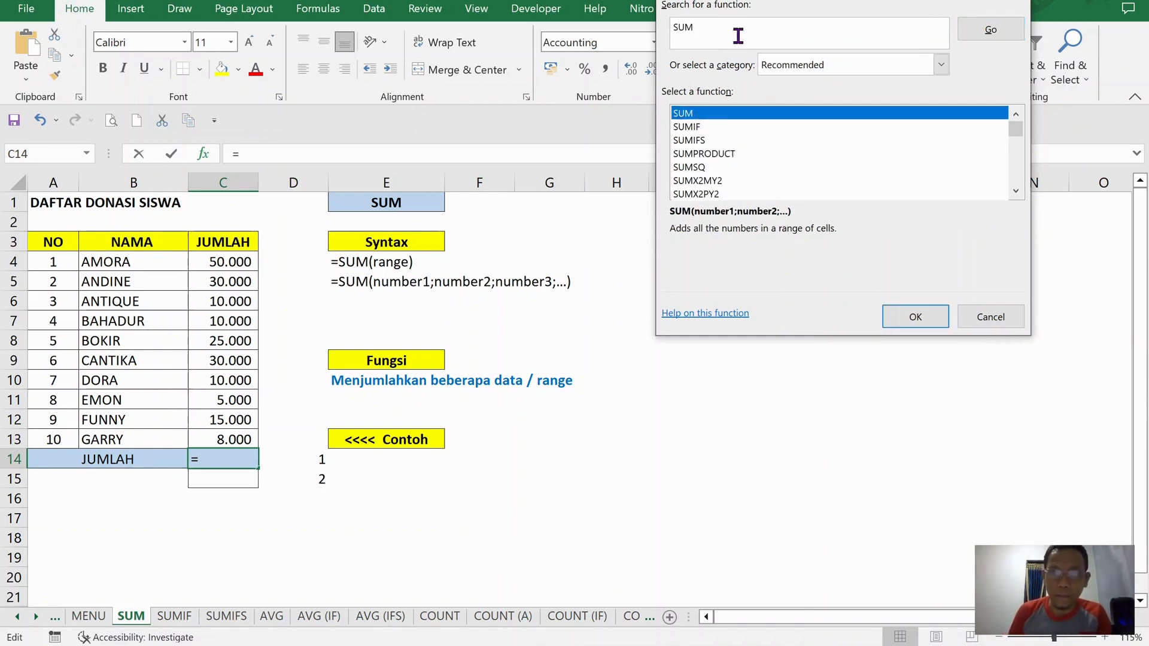
click(918, 313)
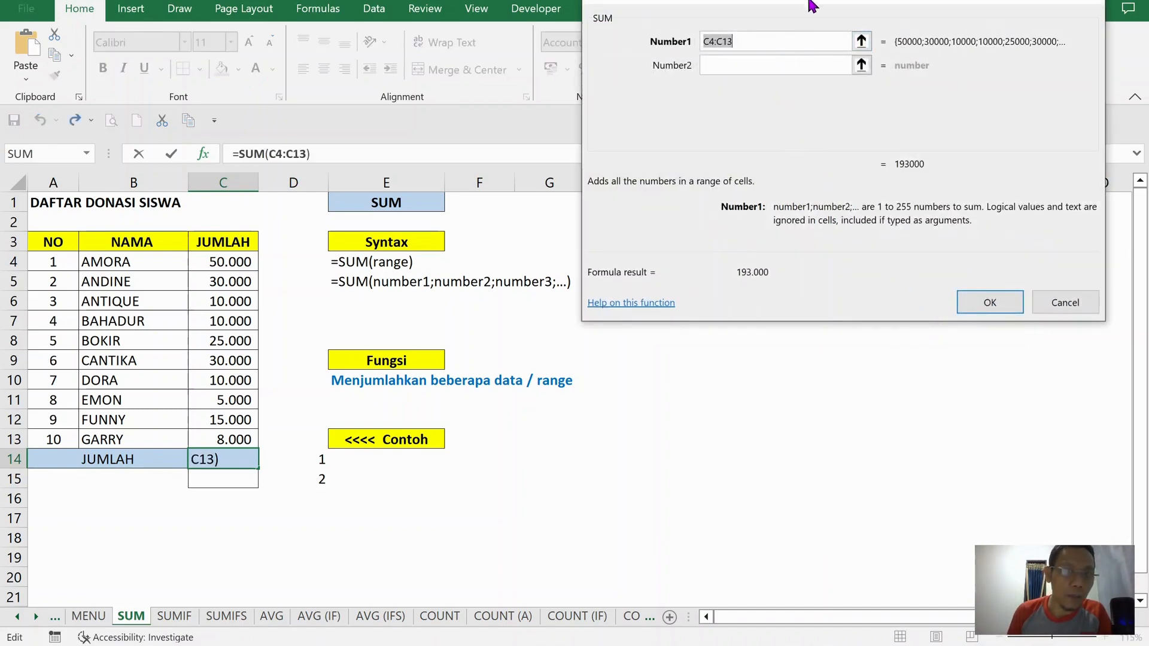
drag(812, 4, 819, 225)
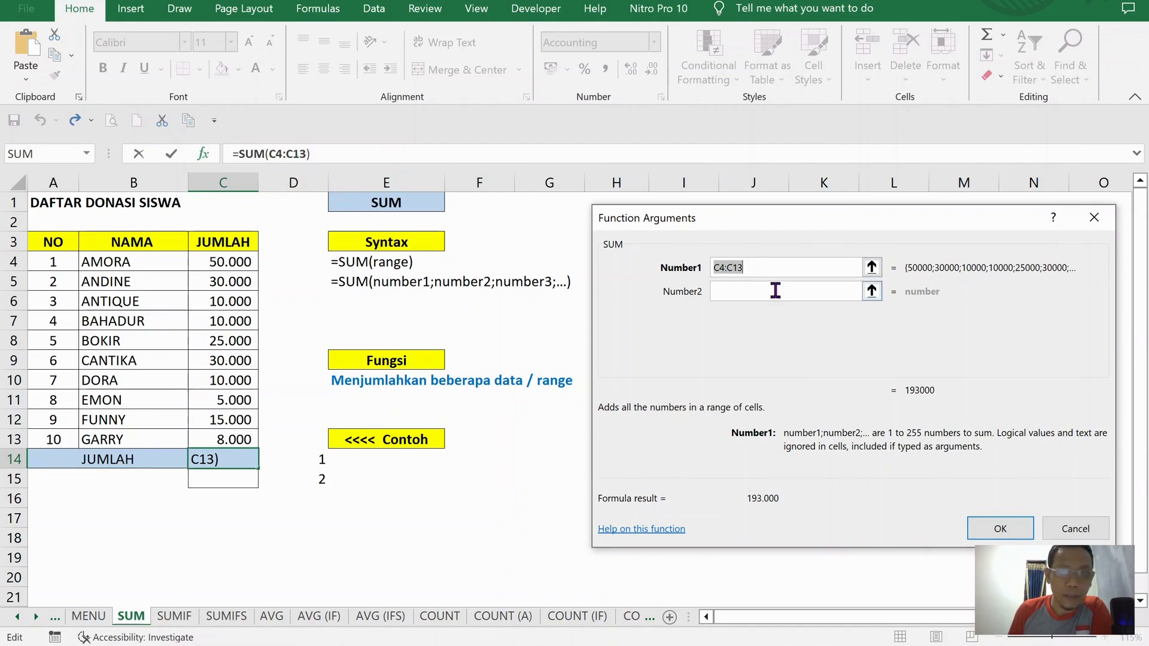
click(1000, 529)
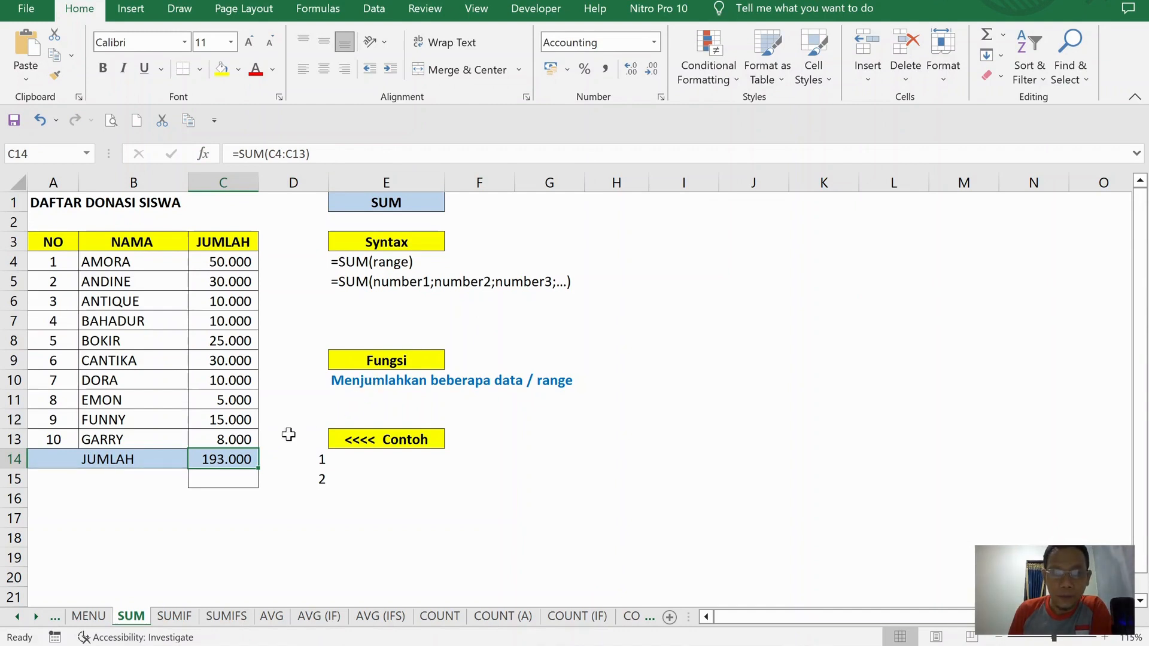
- Insert a SUM function in C15 with C4:C13 as Number1 and A4:A13 as Number2
click(239, 479)
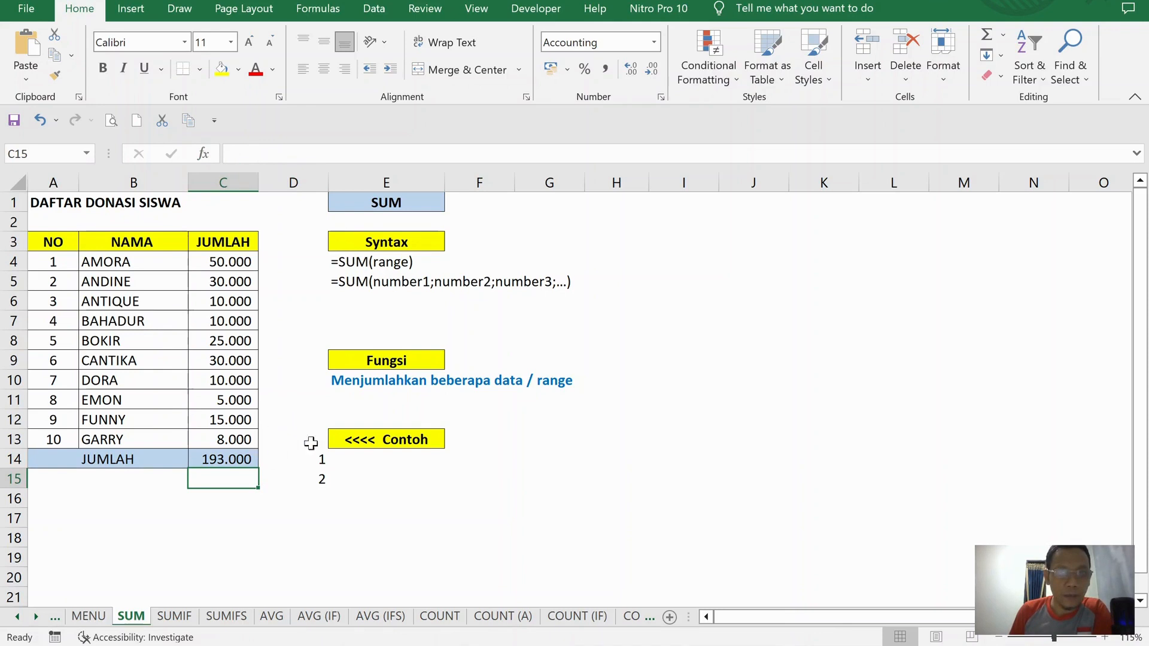
click(206, 153)
drag(752, 199, 522, 107)
click(852, 491)
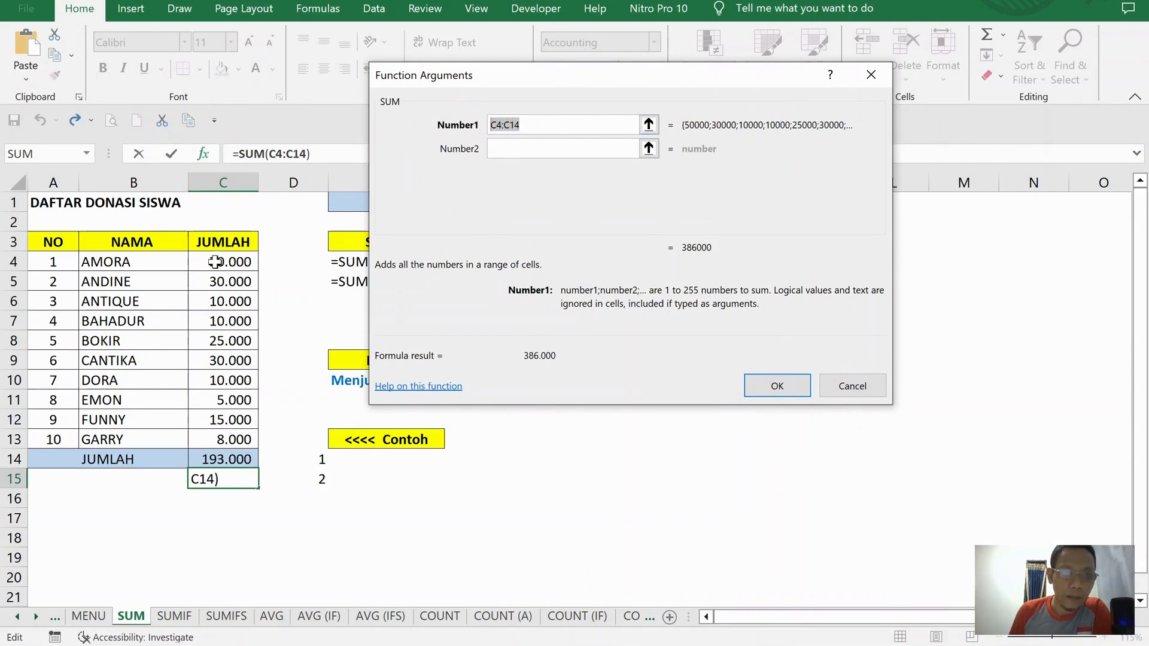
drag(215, 262, 236, 439)
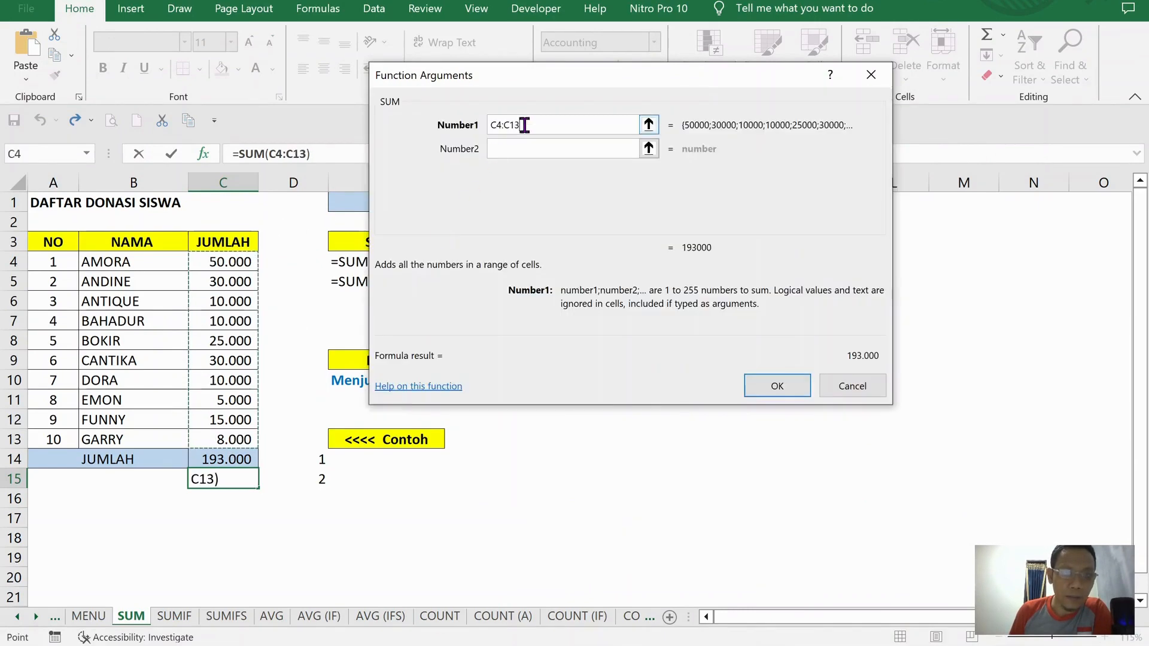
click(569, 148)
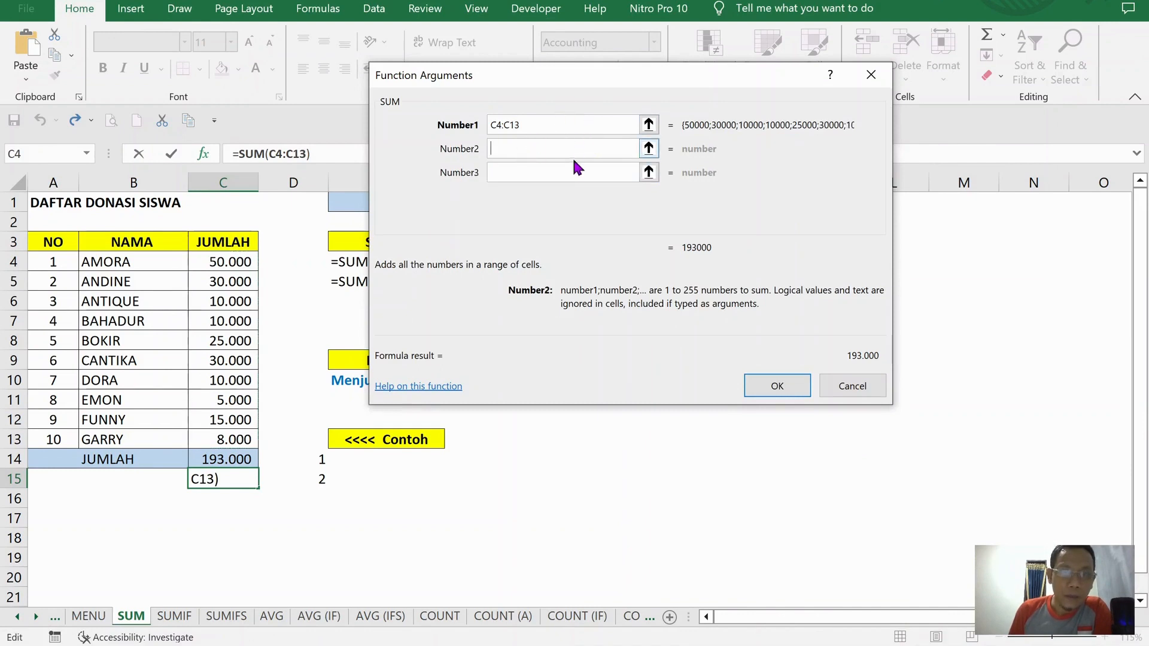
drag(56, 261, 54, 428)
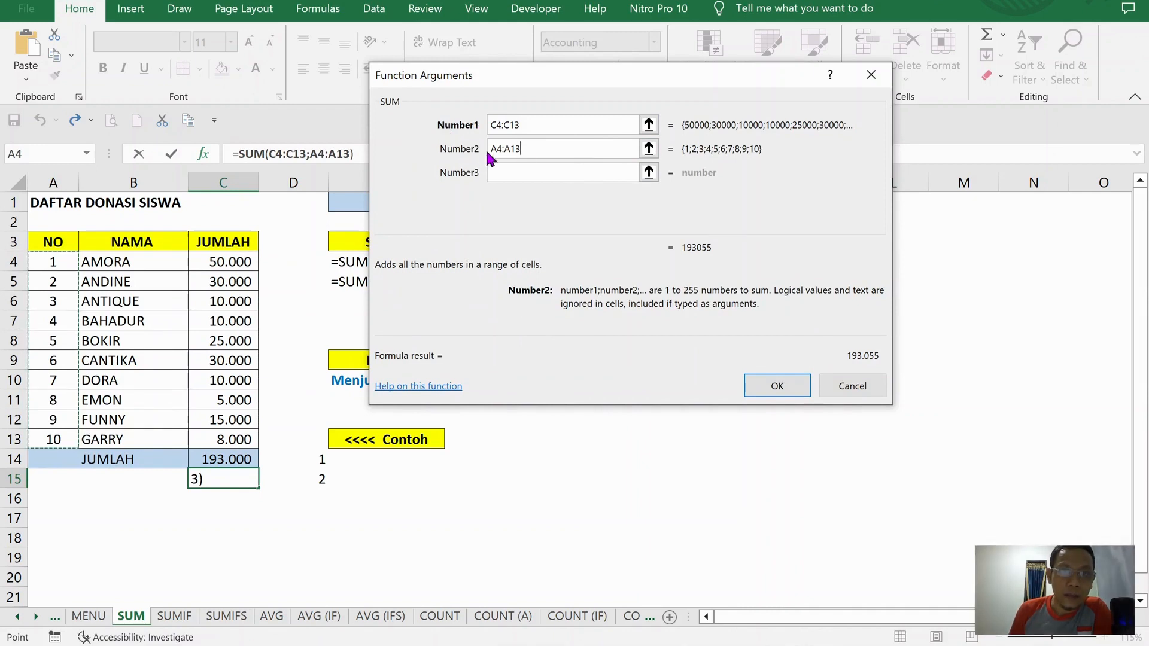
click(583, 125)
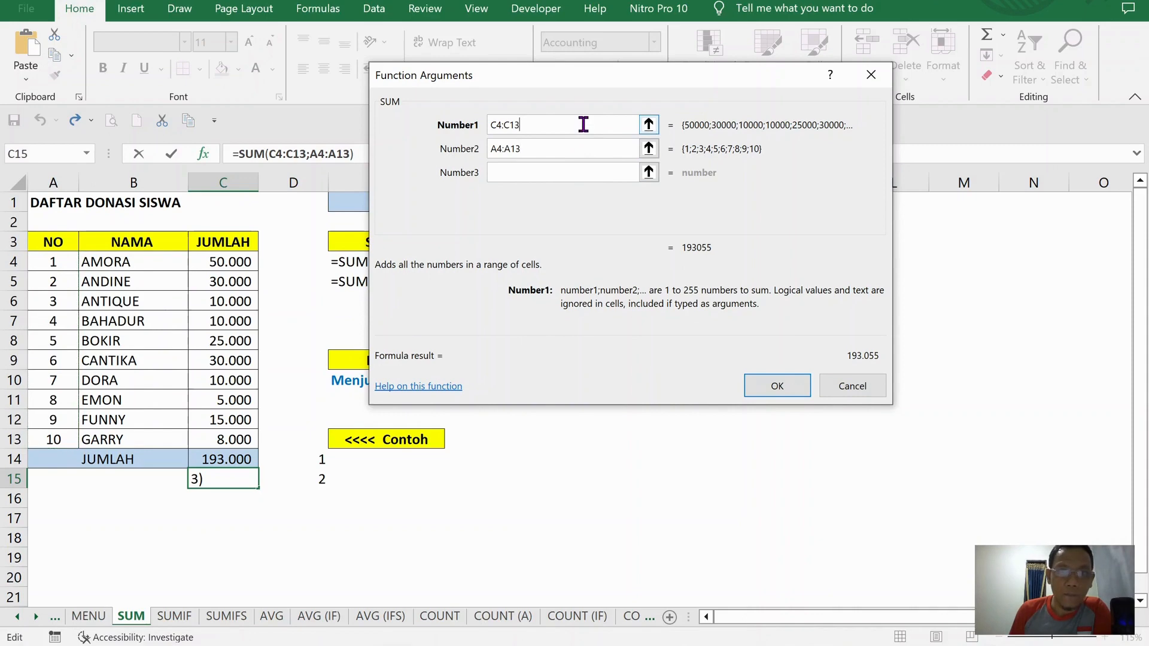
click(603, 172)
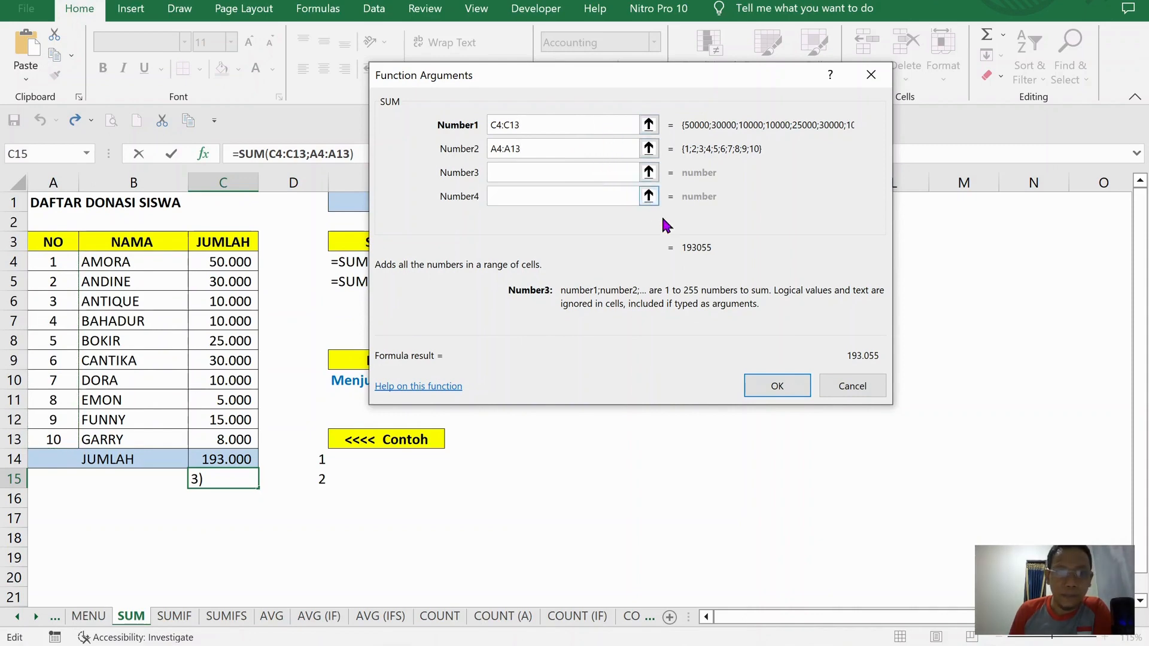
click(776, 387)
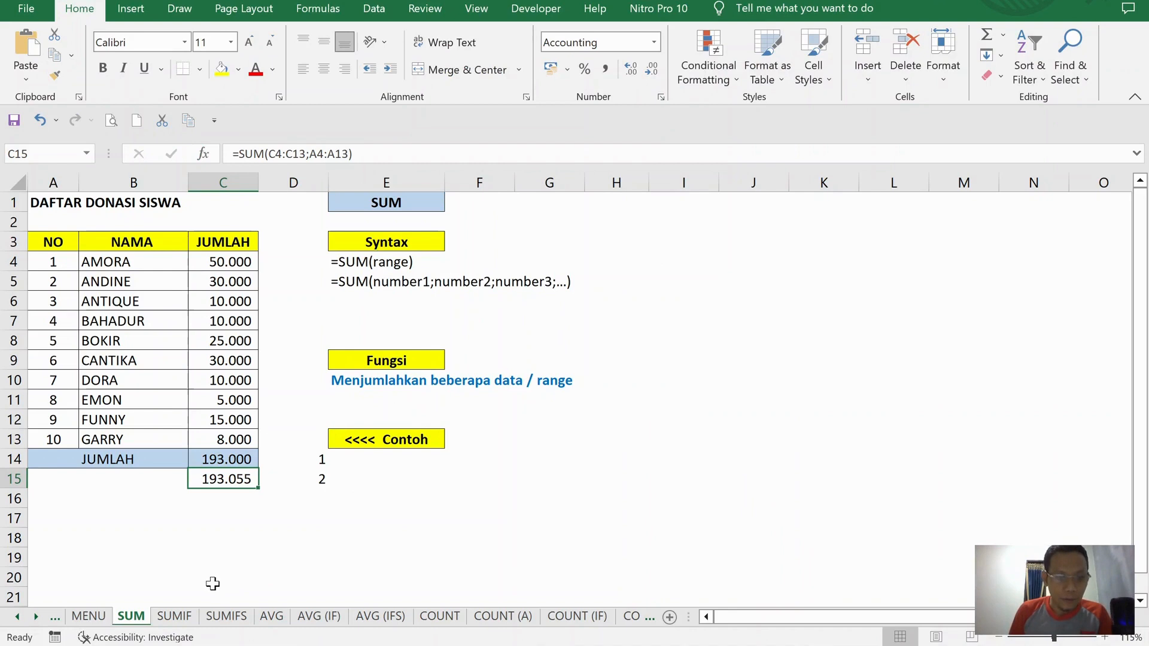
- Switch to the SUMIF sheet and examine the function's syntax and description
click(174, 619)
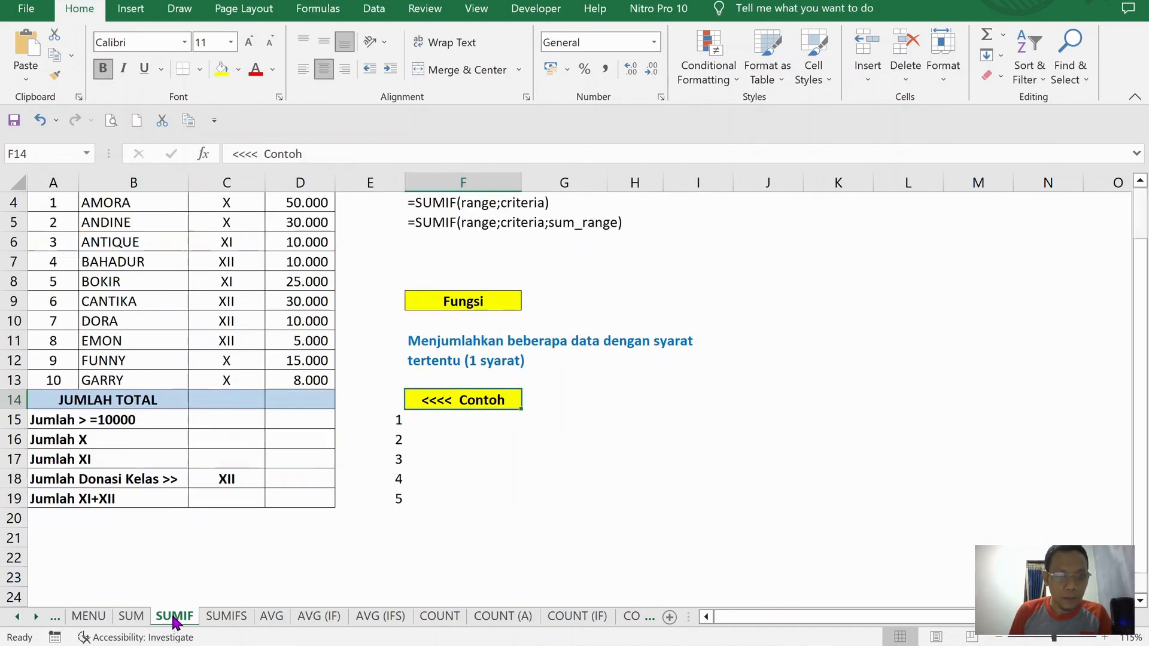
scroll(383, 429, up, 1)
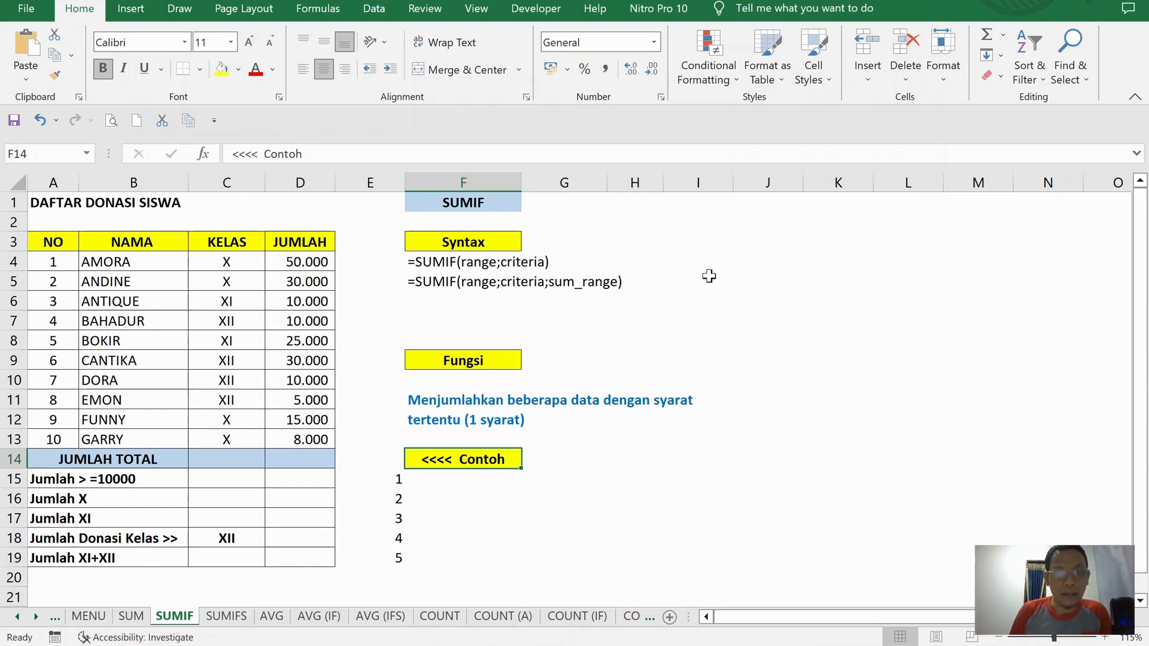
click(456, 398)
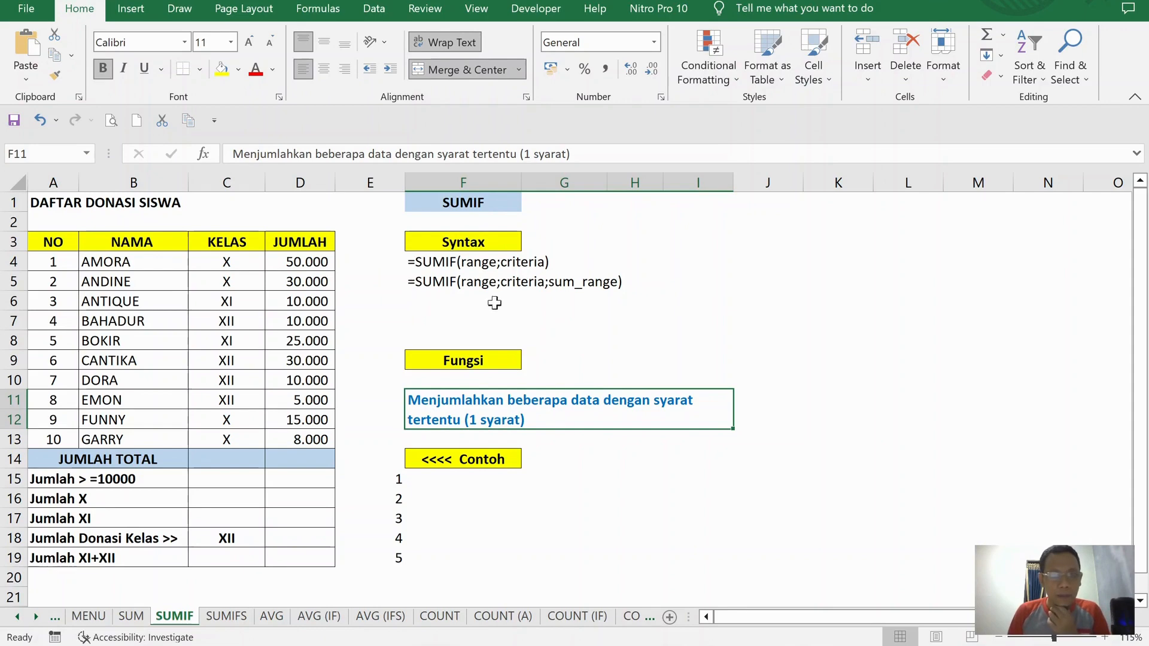
- Enter the formula =SUMIF(D4:D13;">=10000") by hand in D15, and clear the cell again
click(489, 245)
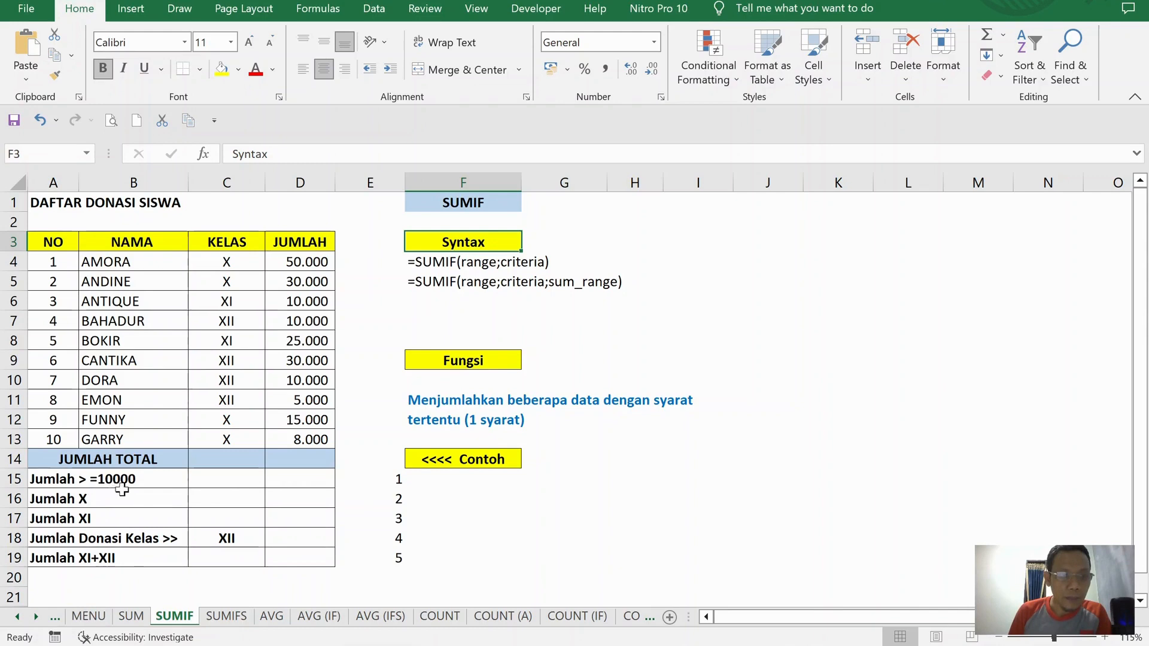
click(300, 482)
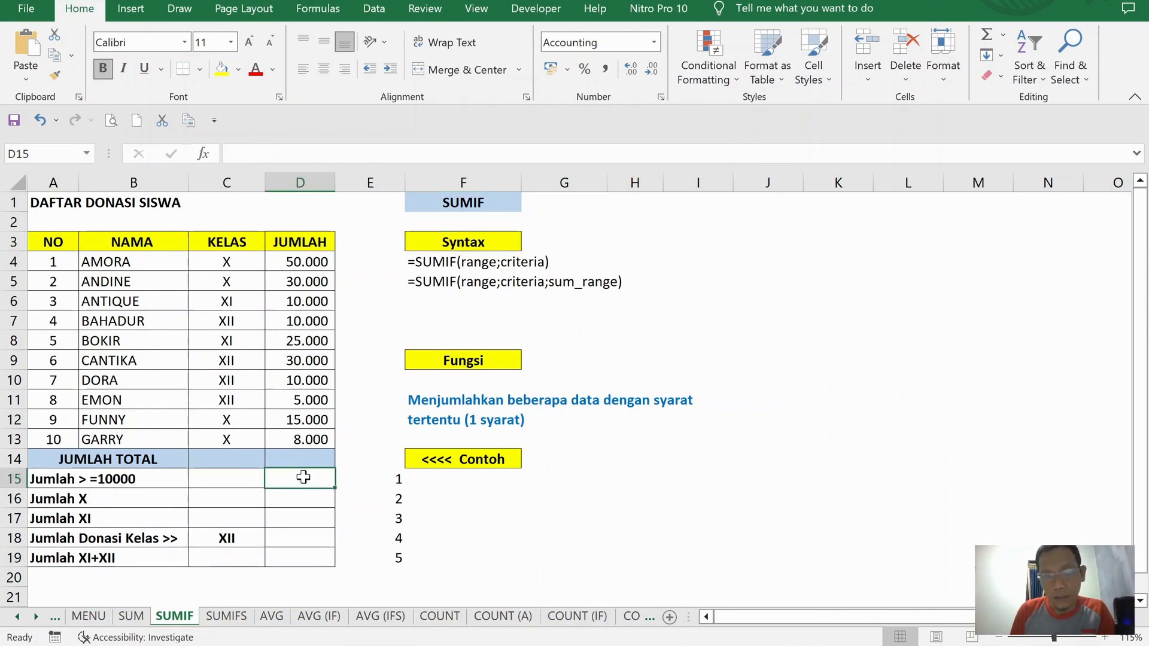
text(=)
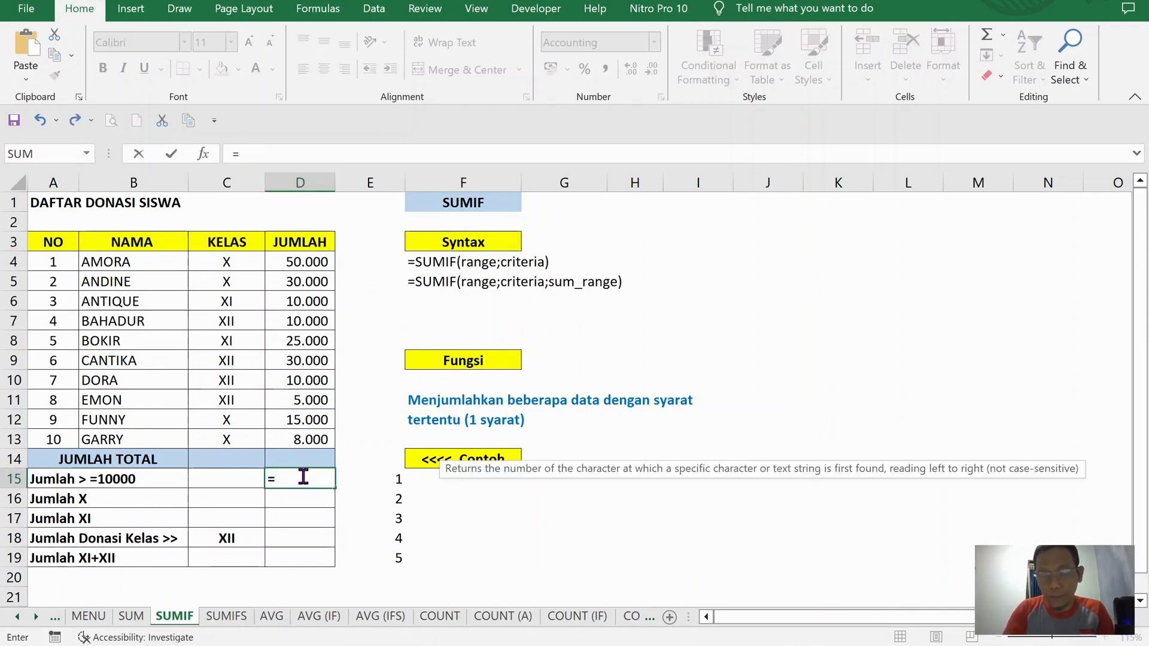
text(SUMI)
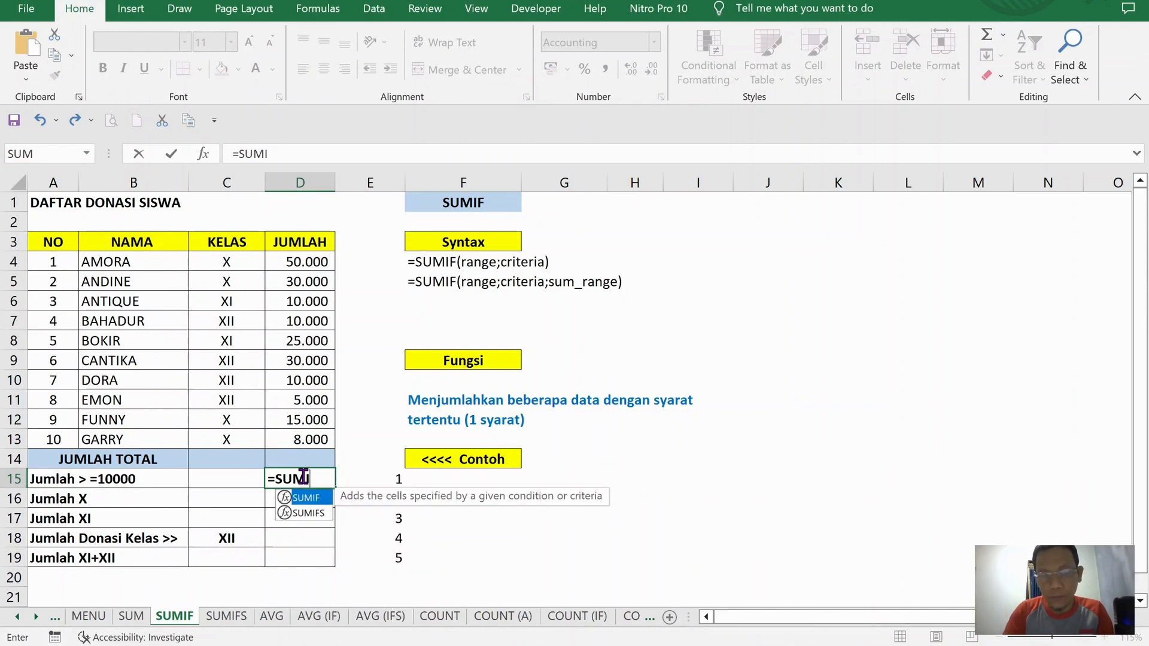
text(F()
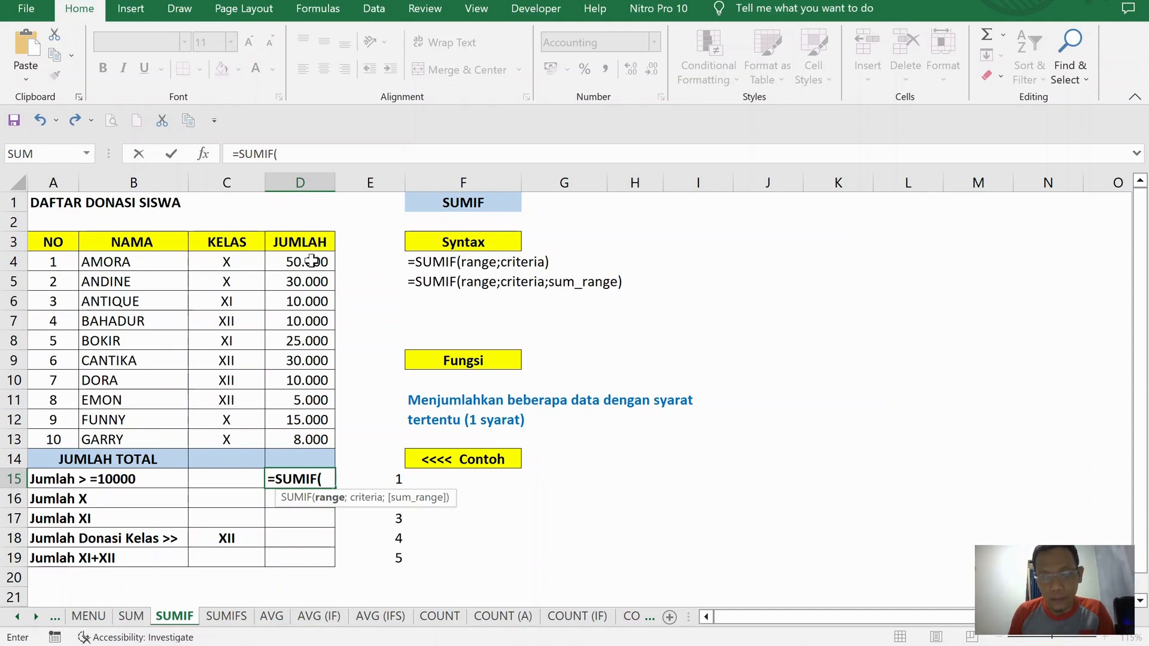
drag(311, 260, 302, 440)
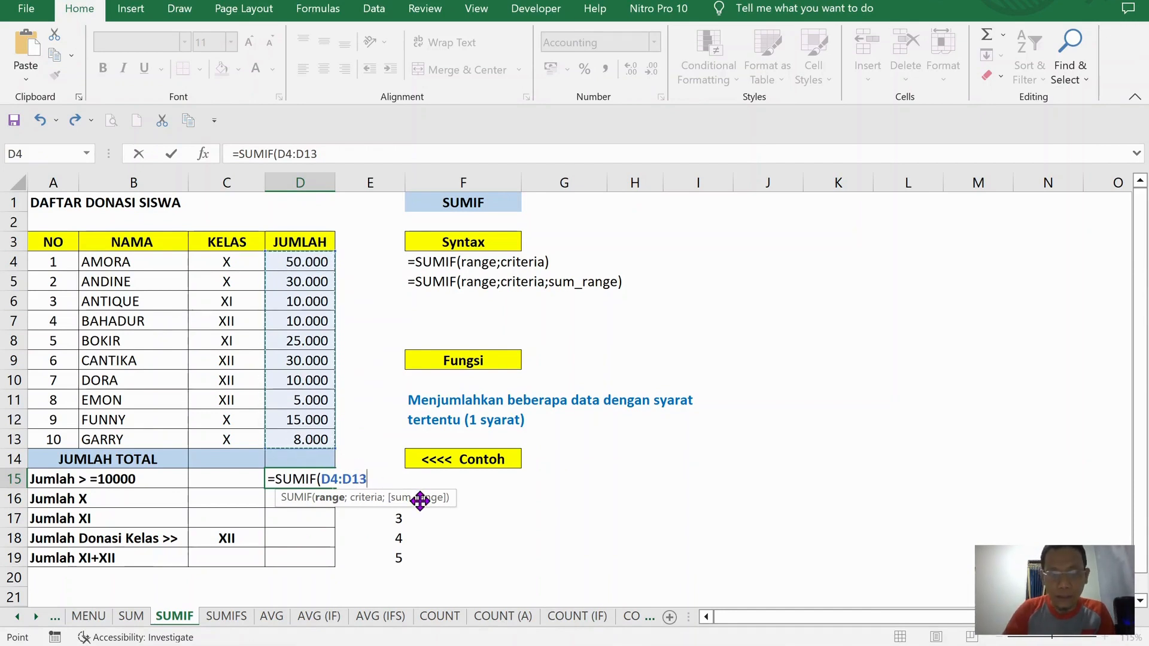
text(;">=)
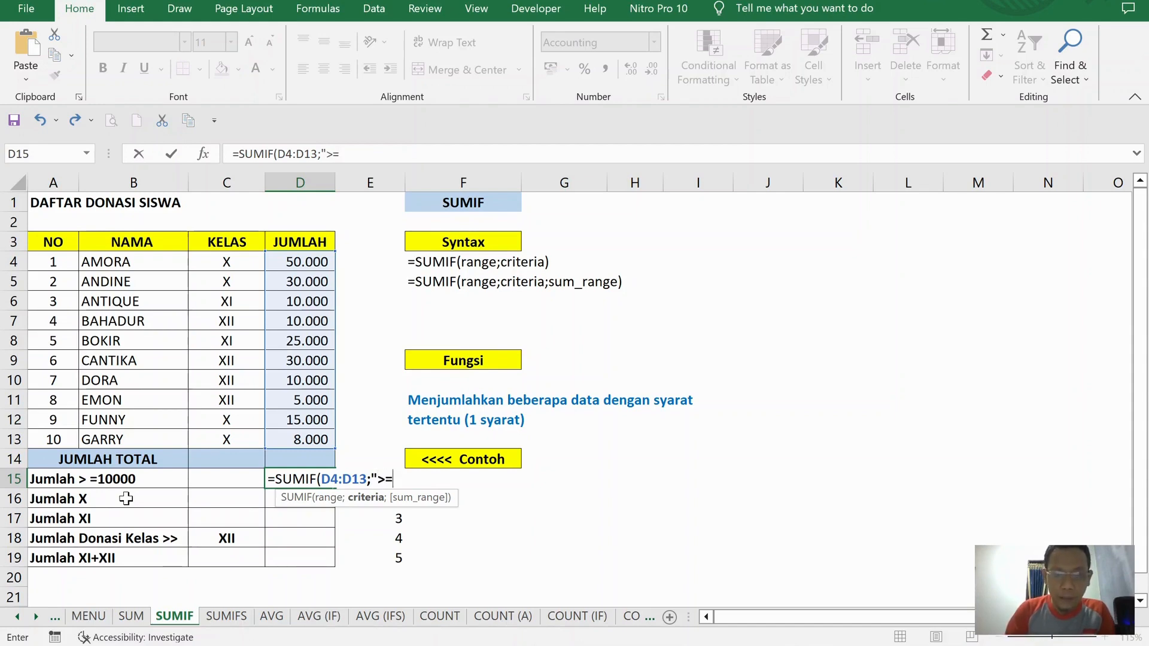
text(10000)
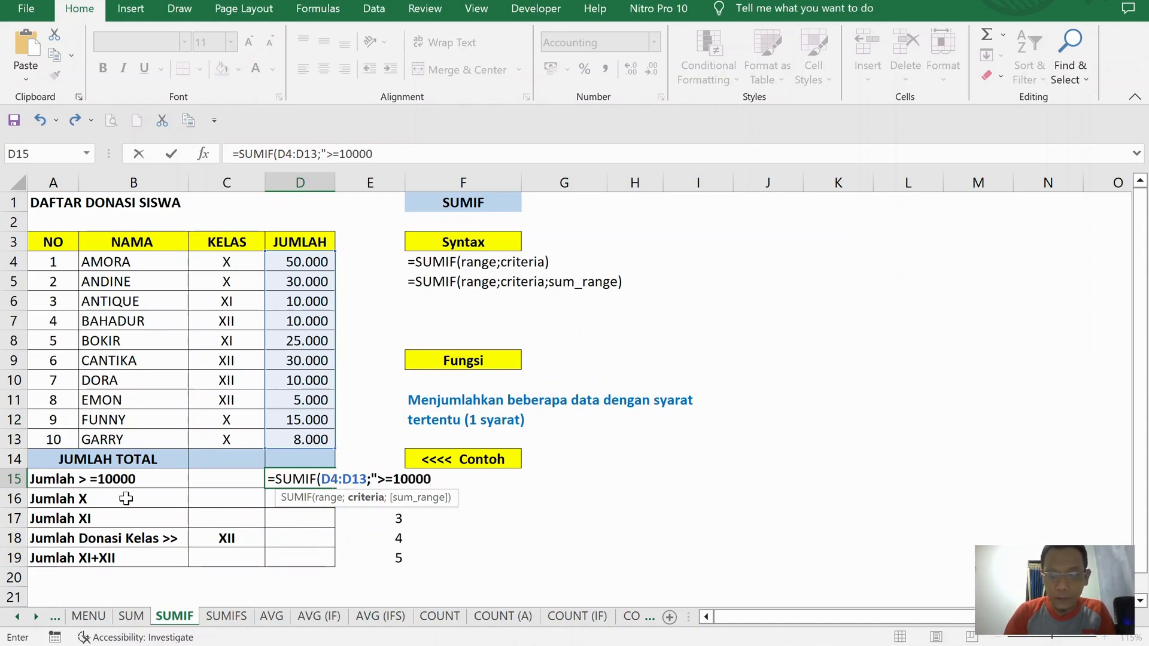
text("))
key(Return)
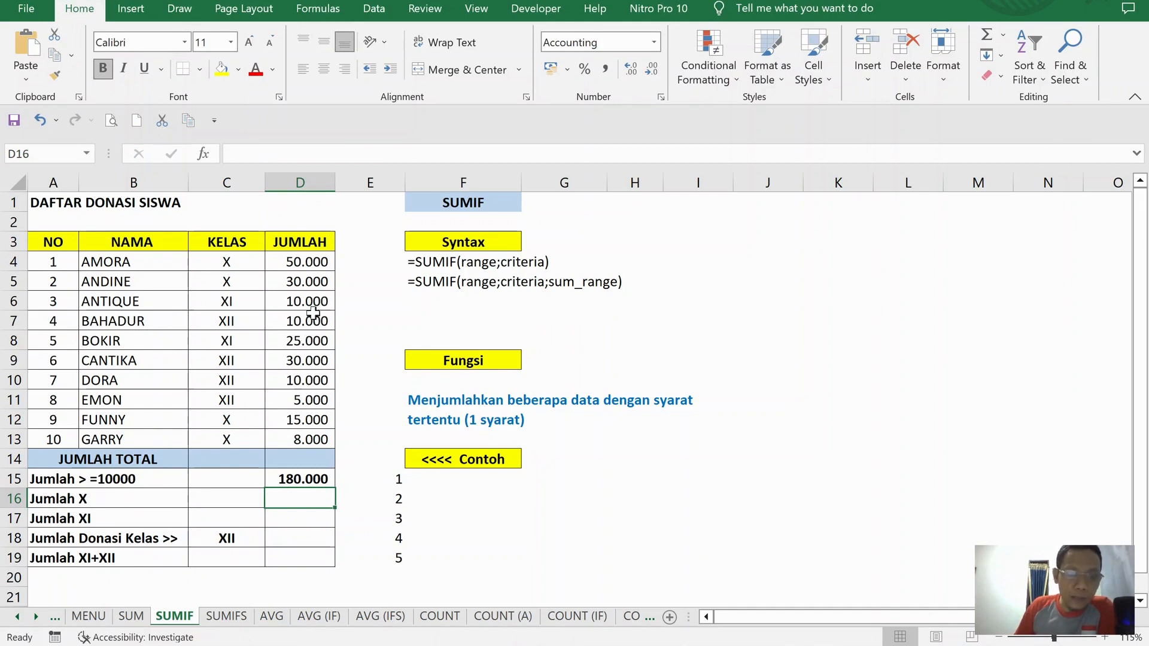
click(304, 478)
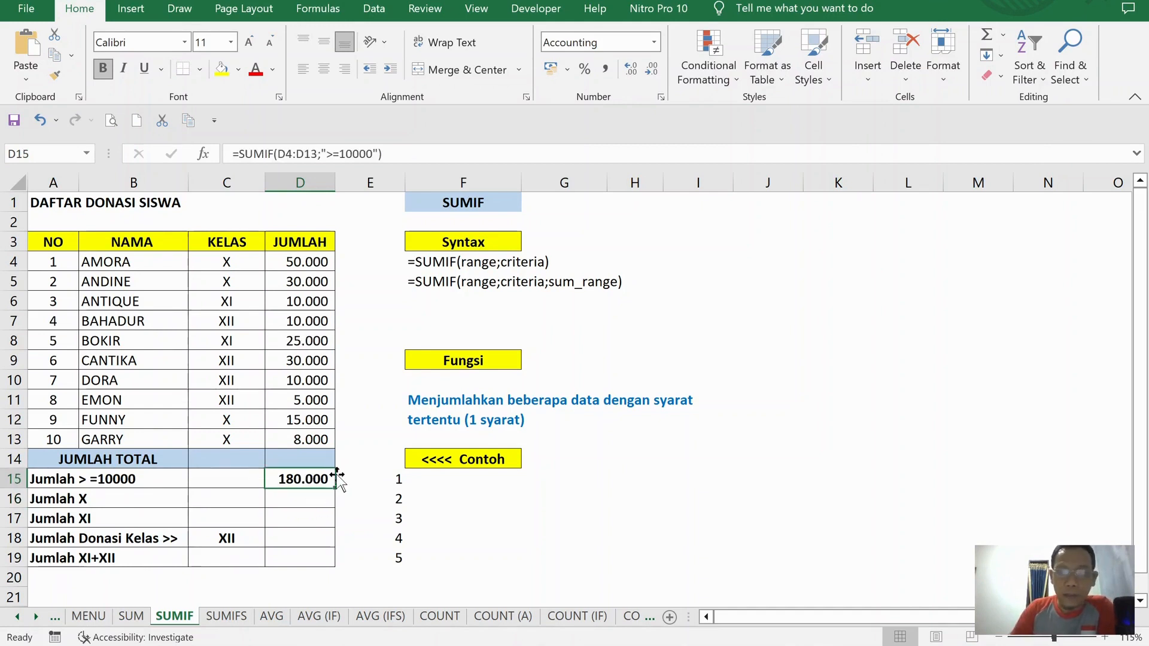
key(Delete)
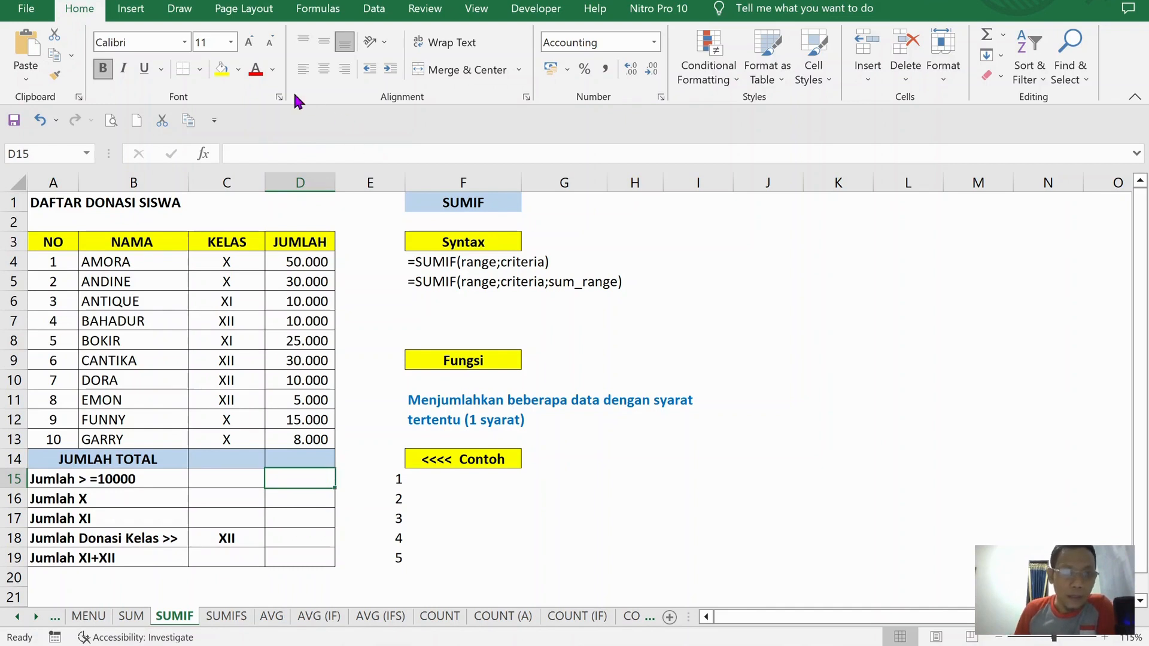
- Find SUMIF with the Insert Function search and insert it in D15 with Range D4:D13 and Criteria >=10000, leaving Sum_range empty
click(203, 154)
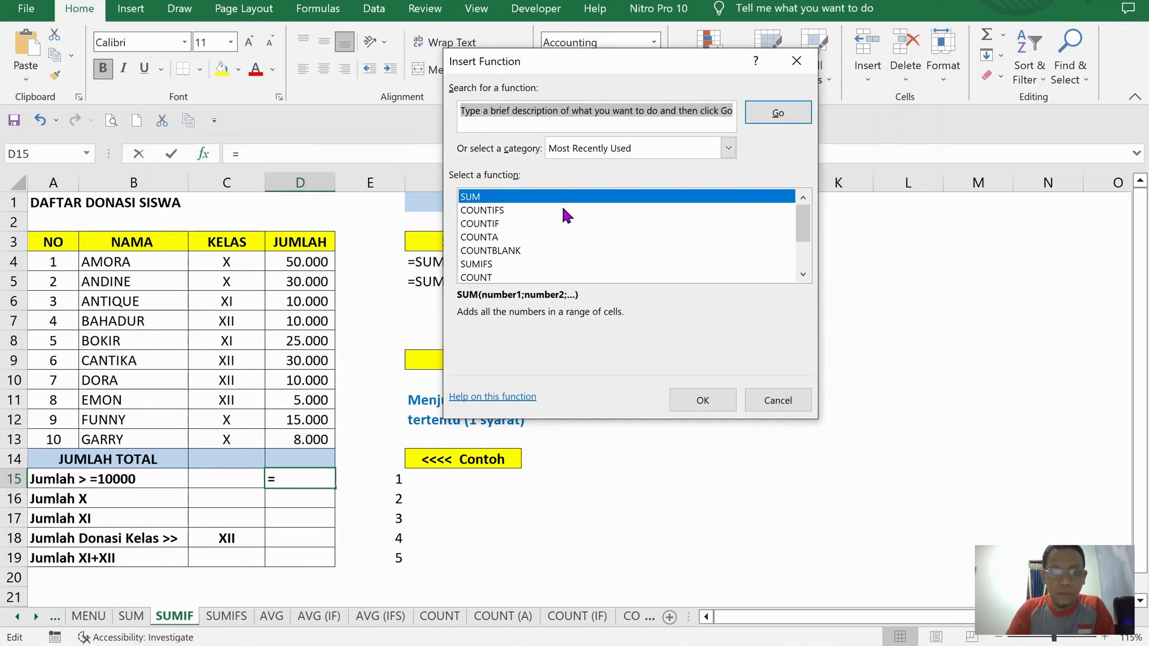
text(SUMIF)
key(Return)
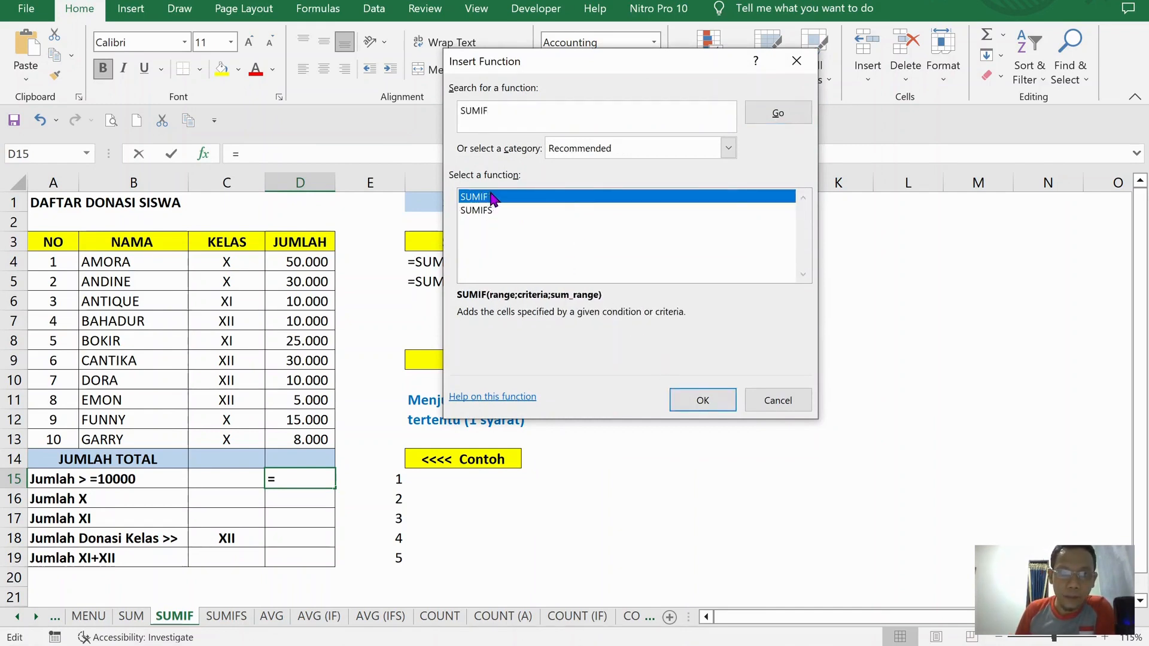
click(702, 400)
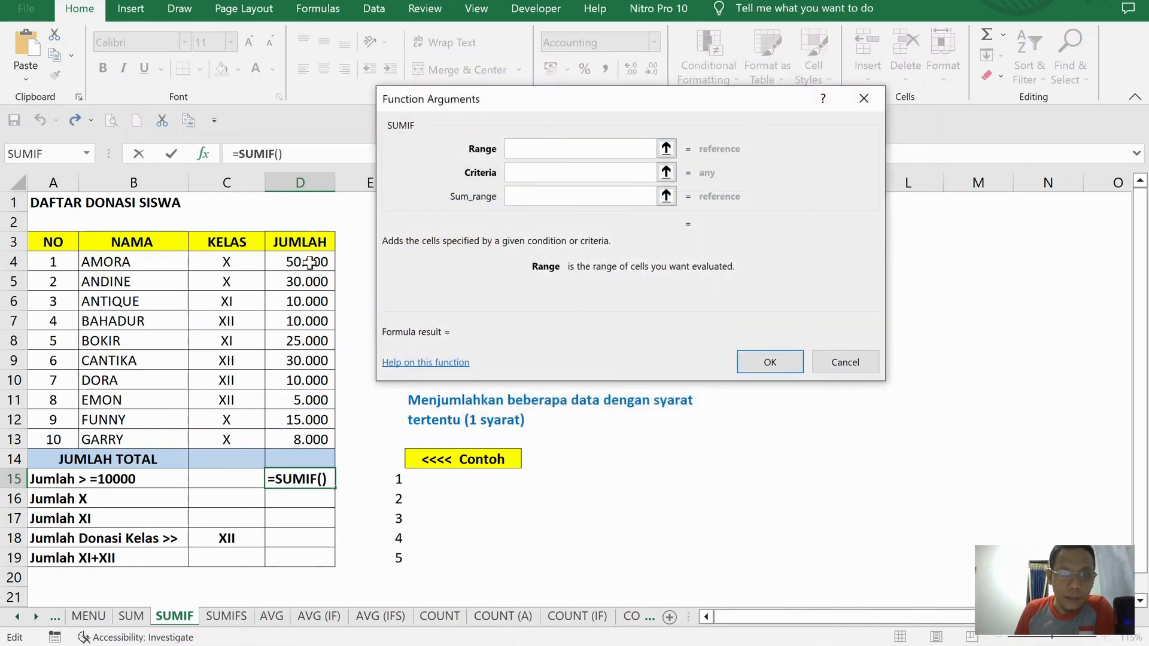
drag(308, 261, 309, 440)
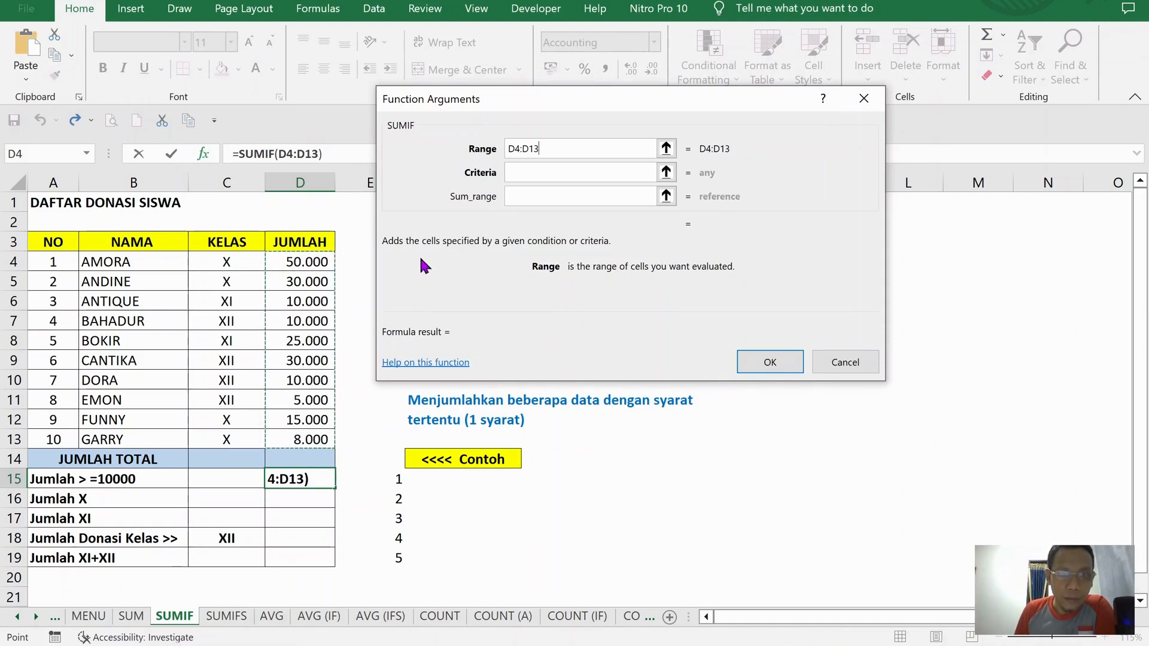
click(530, 175)
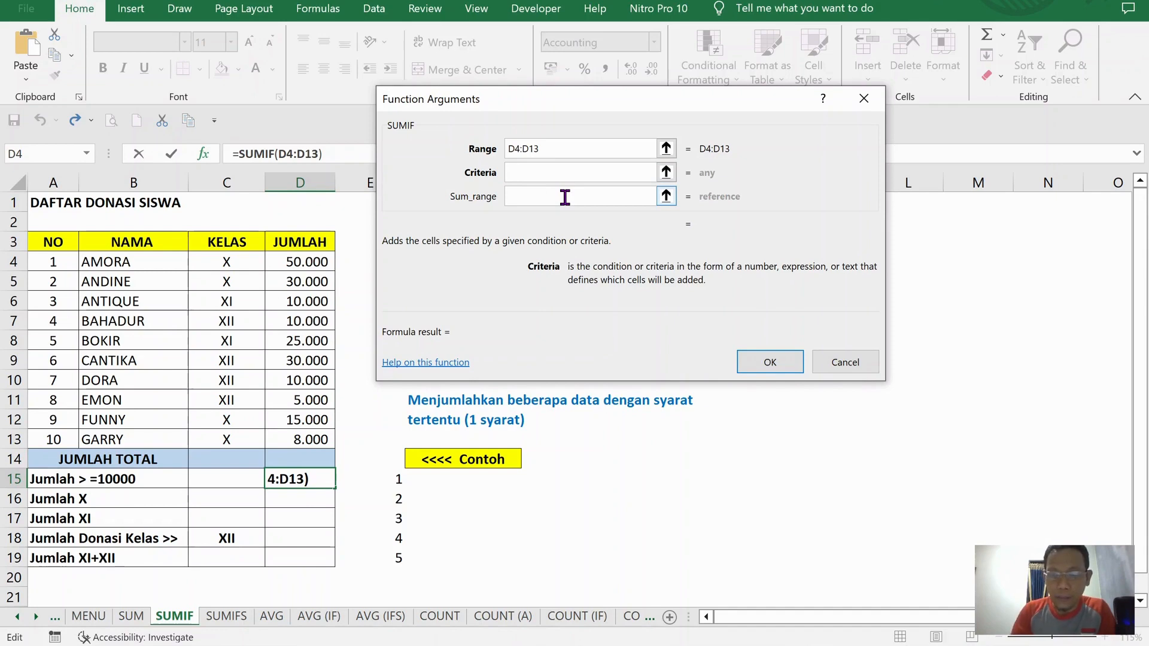
text(>=10000)
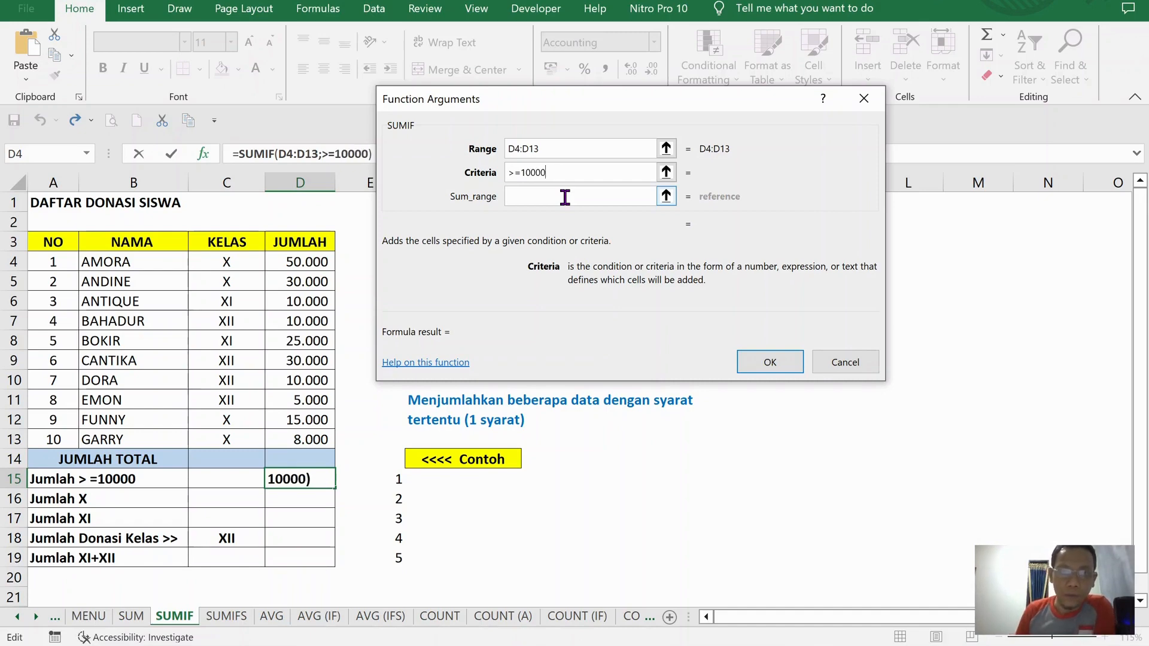
click(565, 197)
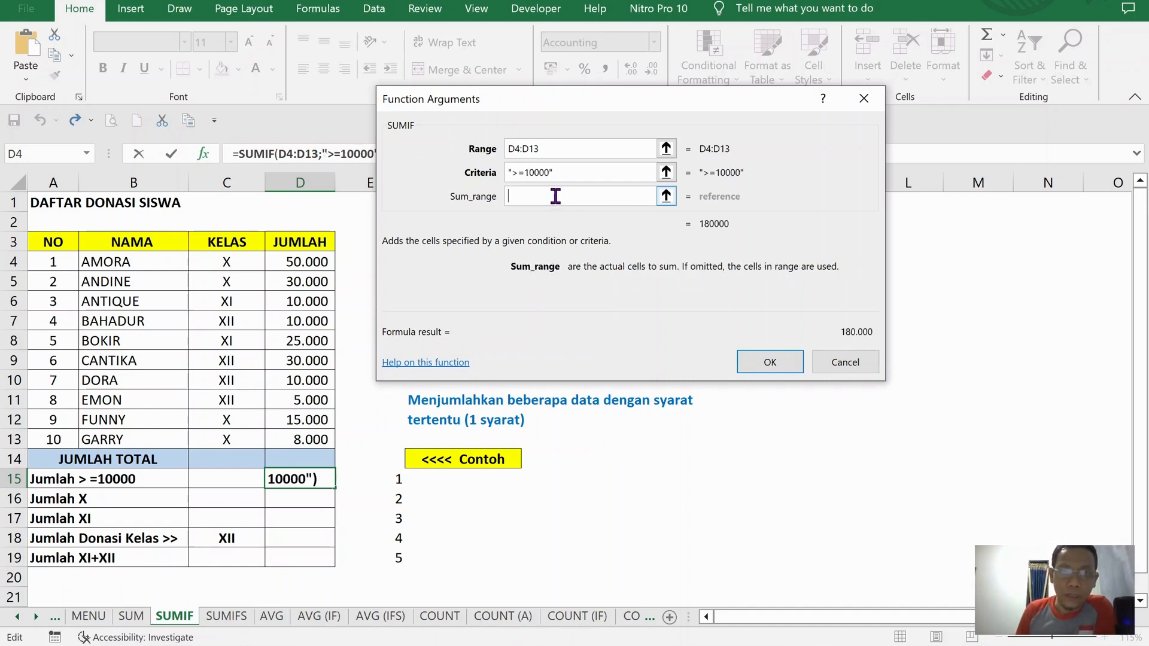
click(555, 154)
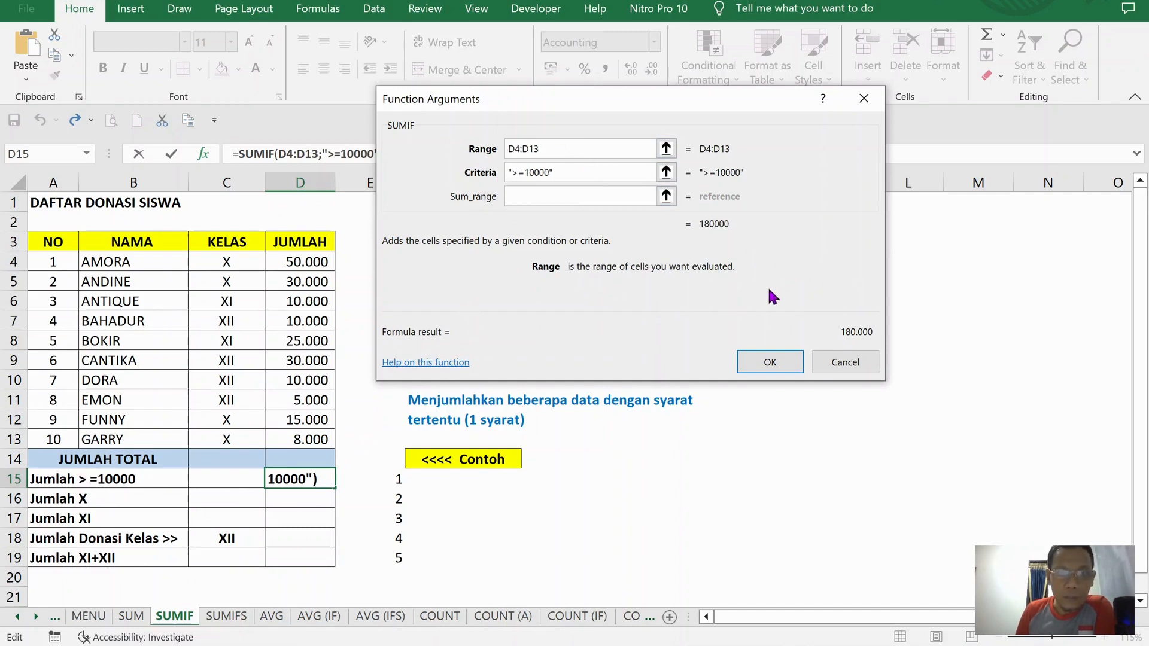
click(768, 361)
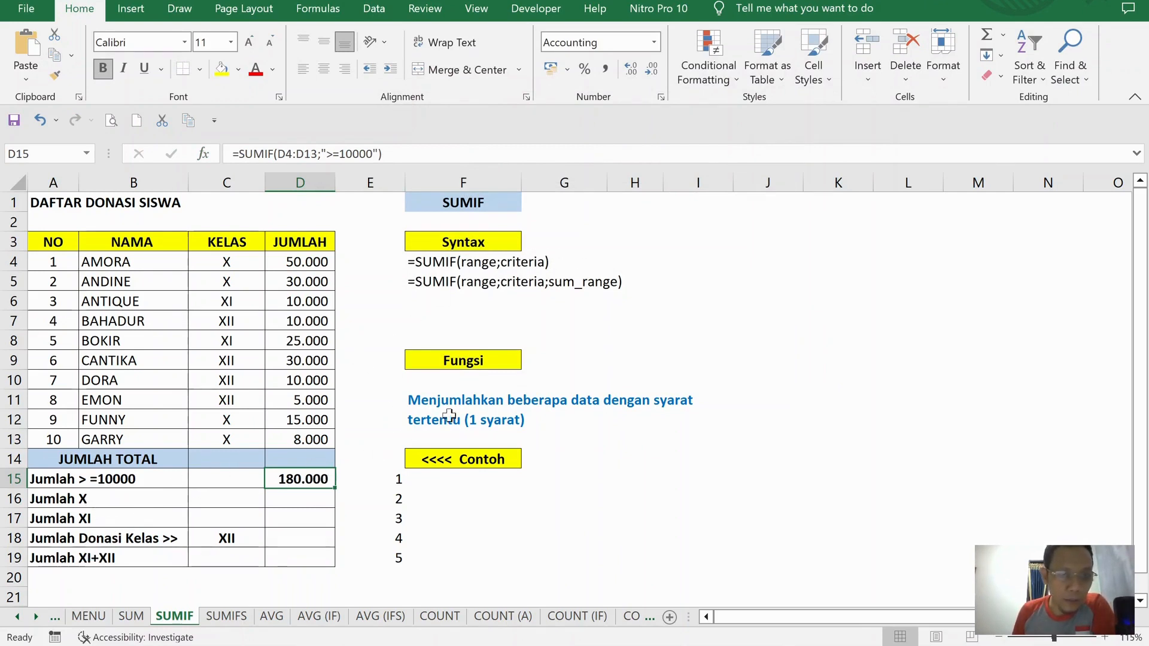
- Insert a SUMIF function in D16 with Range C4:C13, Criteria X and Sum_range D4:D13
click(440, 287)
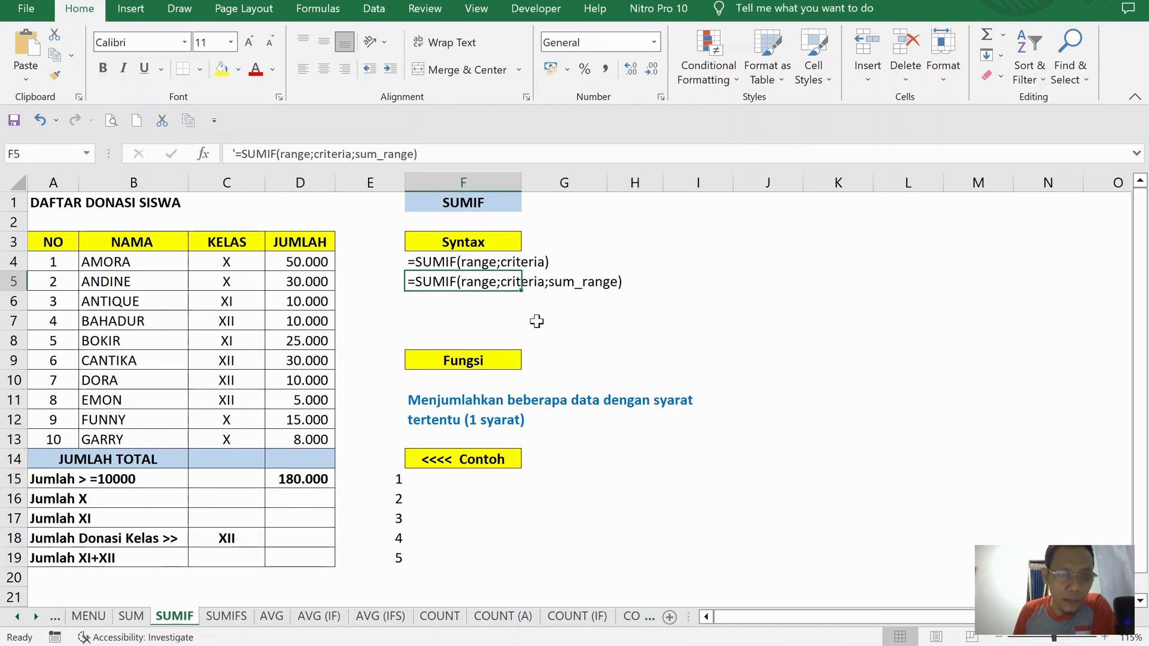
click(283, 500)
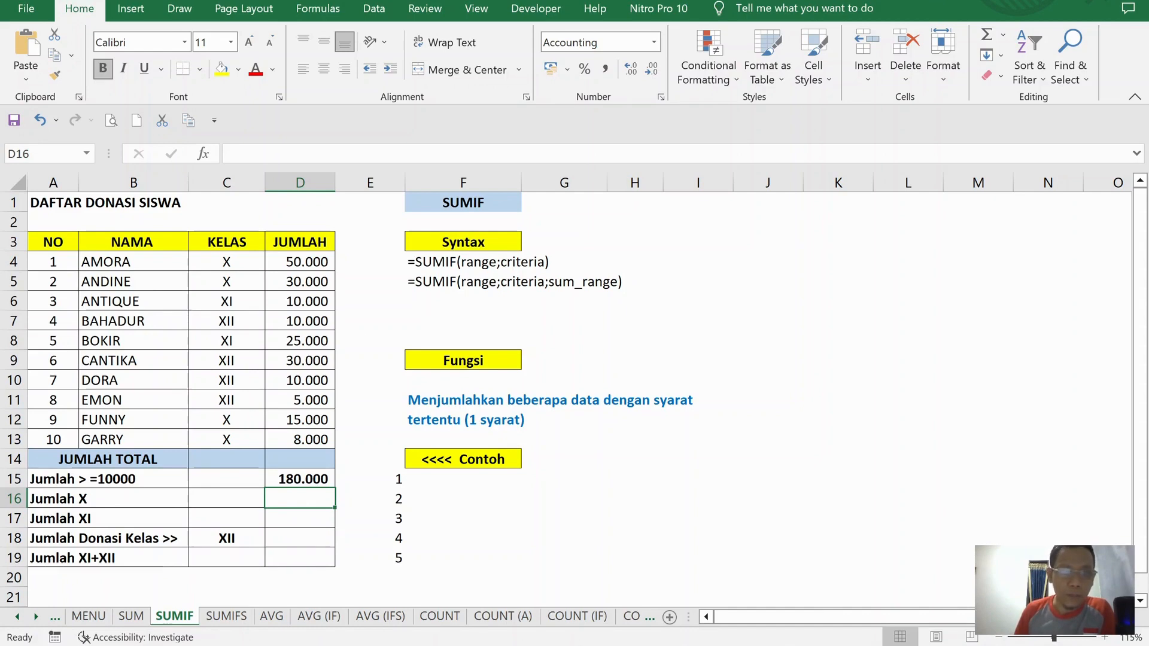
click(204, 154)
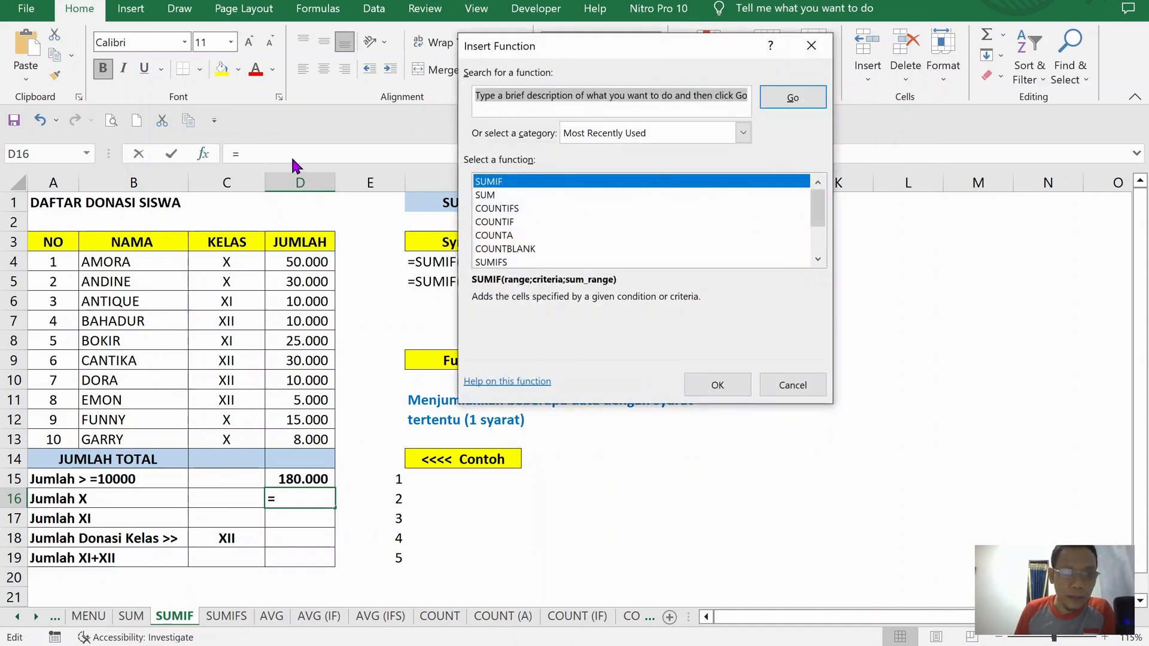
click(717, 386)
drag(621, 87, 787, 82)
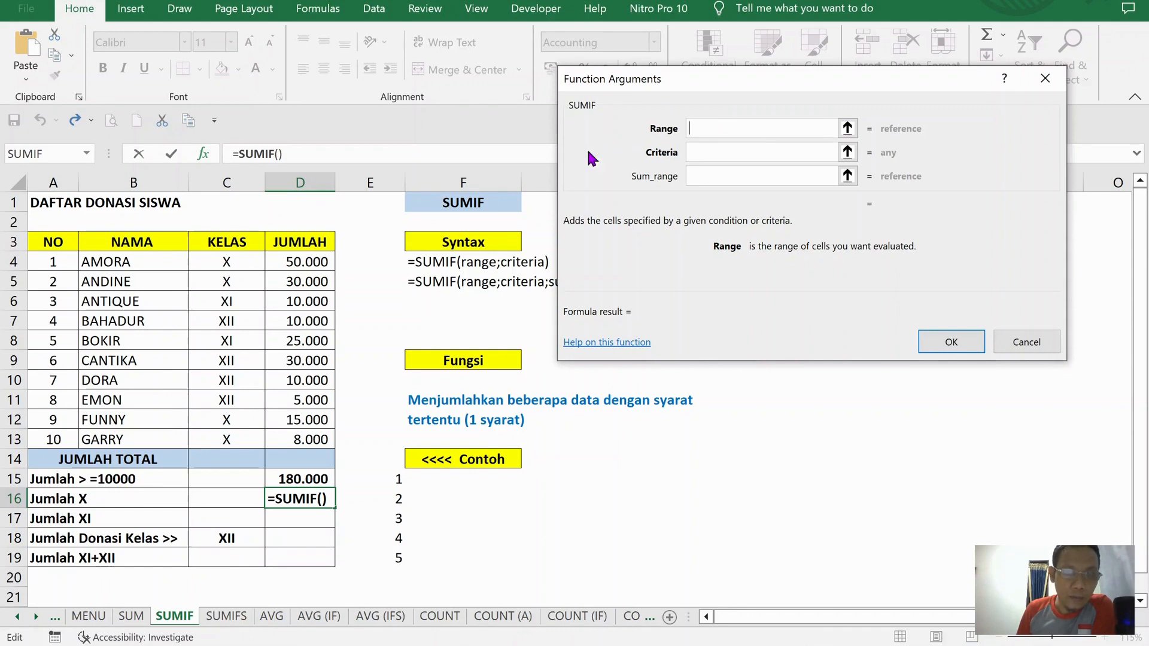
drag(231, 266, 225, 433)
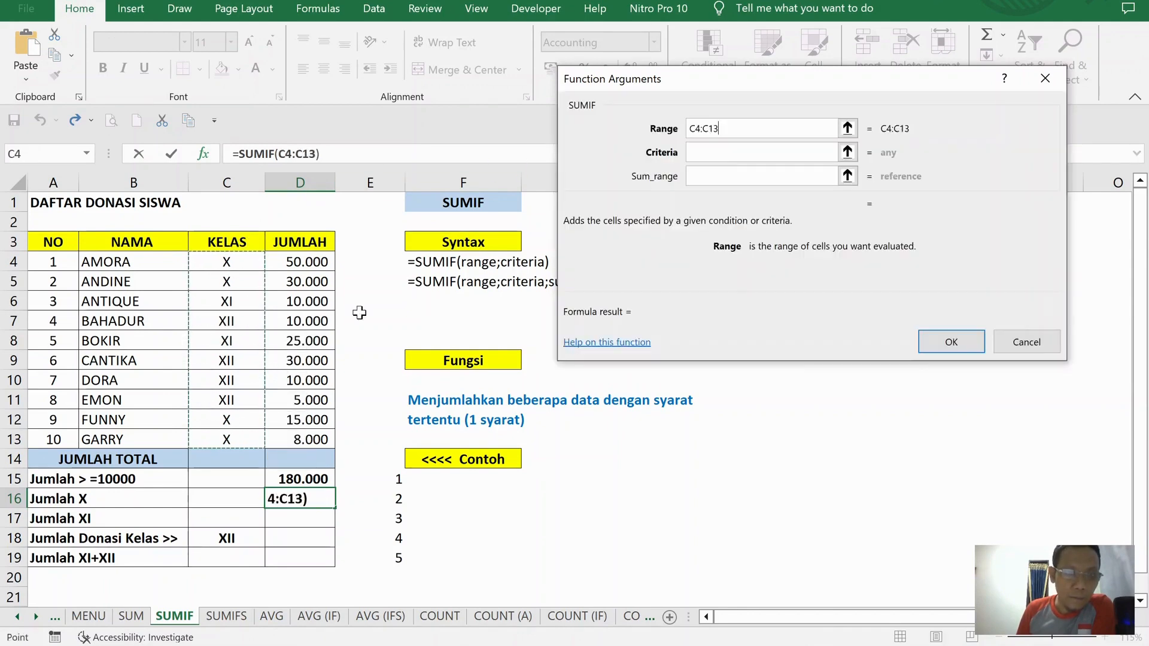
click(711, 151)
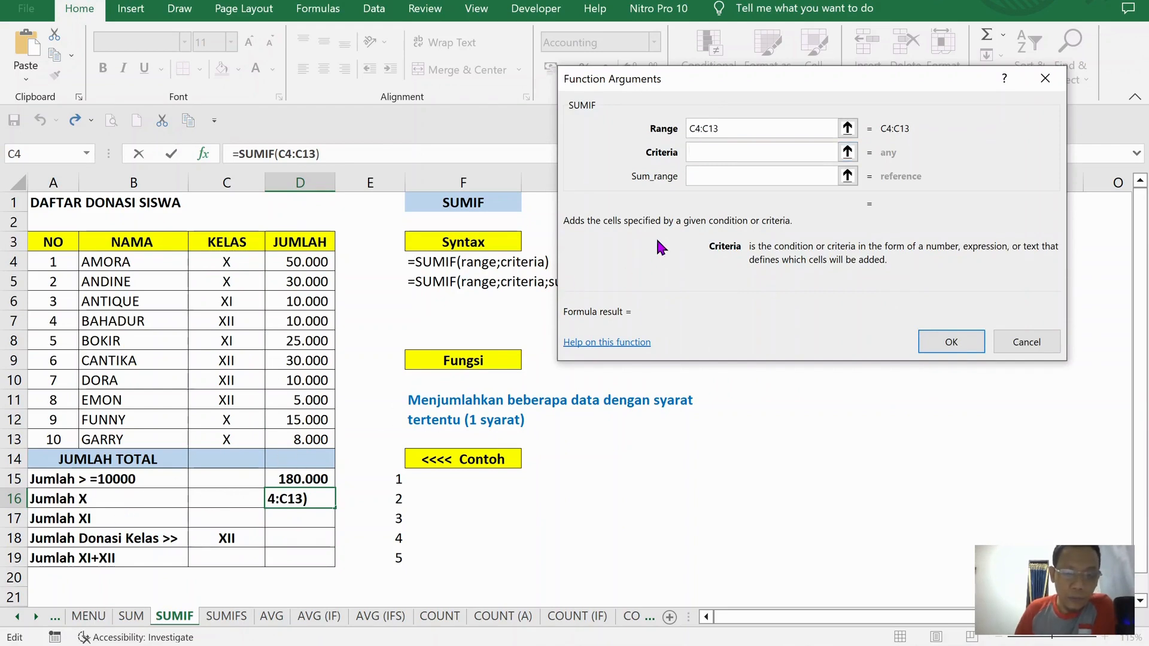
text(X)
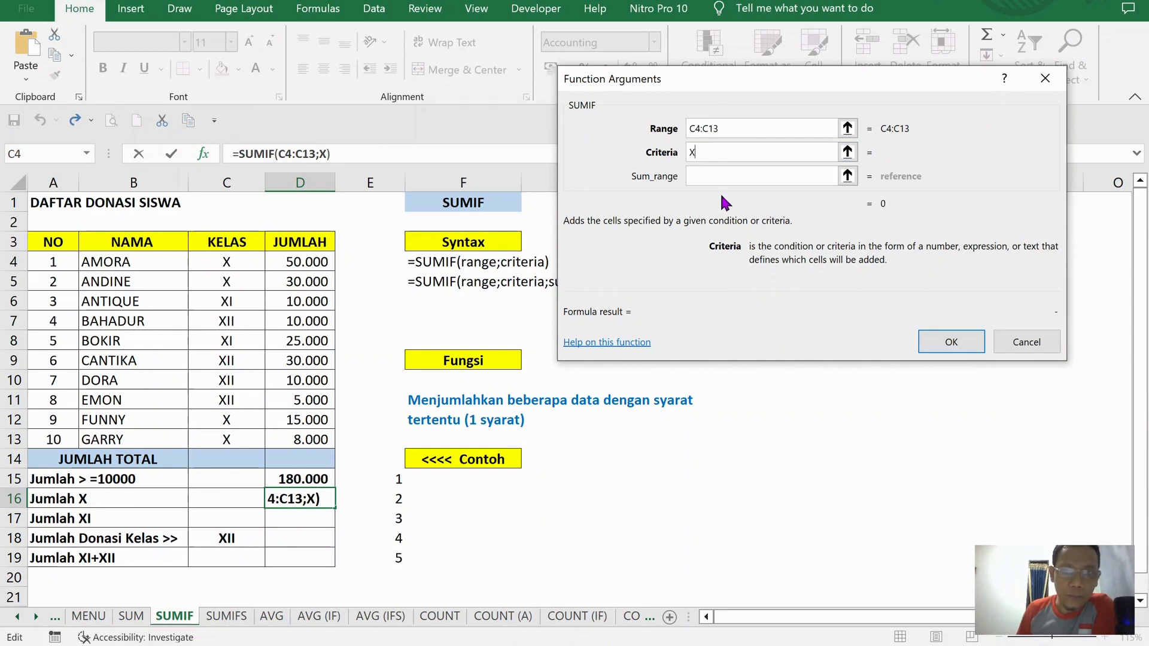
click(735, 175)
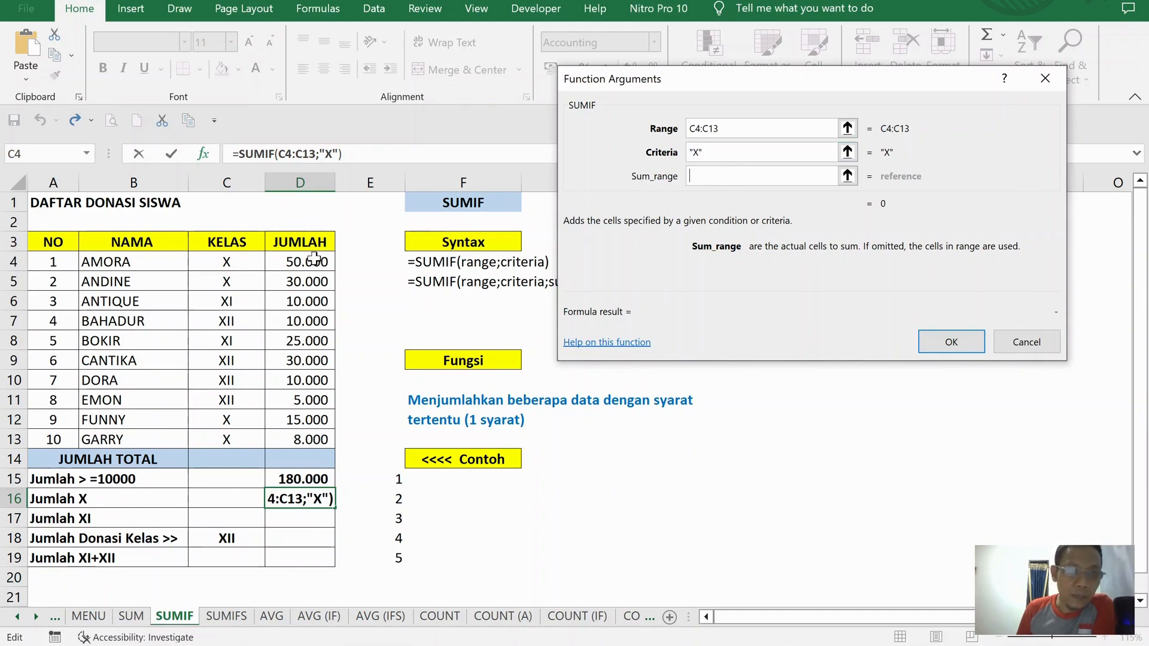
drag(315, 258, 313, 440)
click(799, 153)
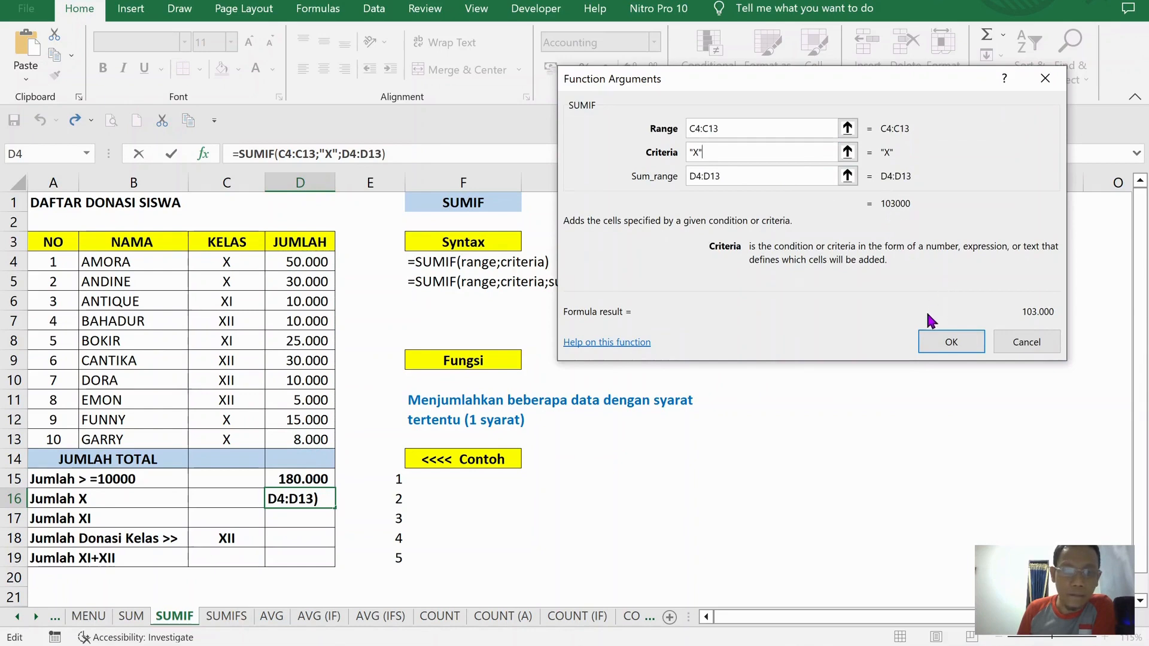
click(949, 344)
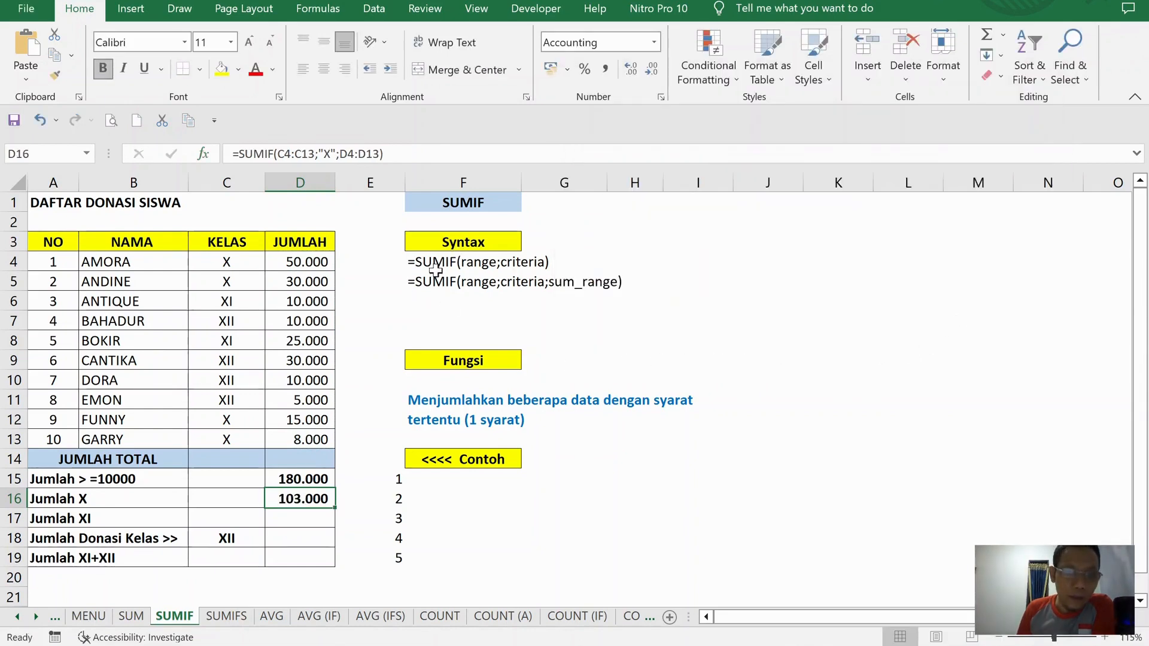
- Check the class X entries and their donation amounts against the class X total, and select D17
click(243, 261)
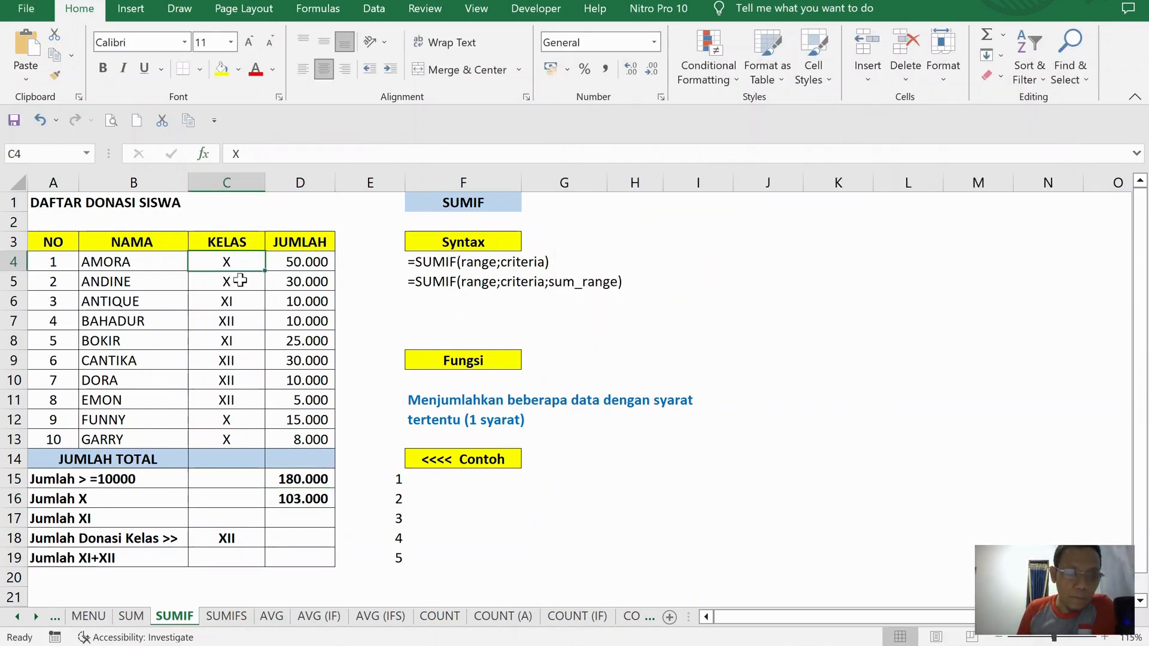
click(239, 280)
click(305, 281)
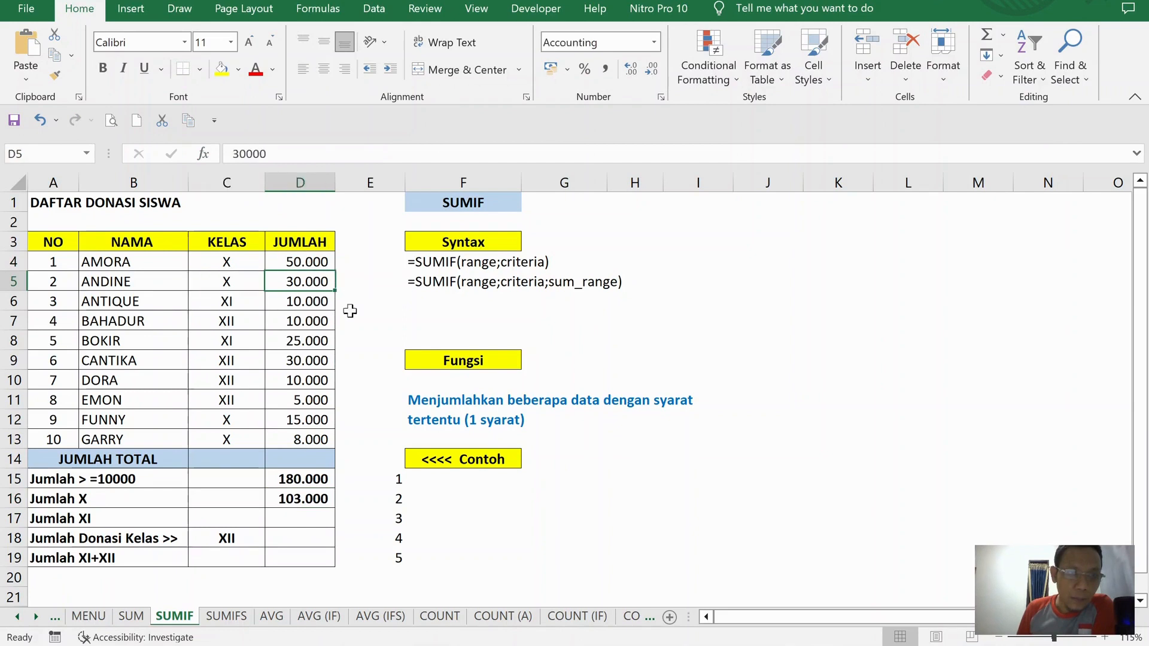
click(319, 424)
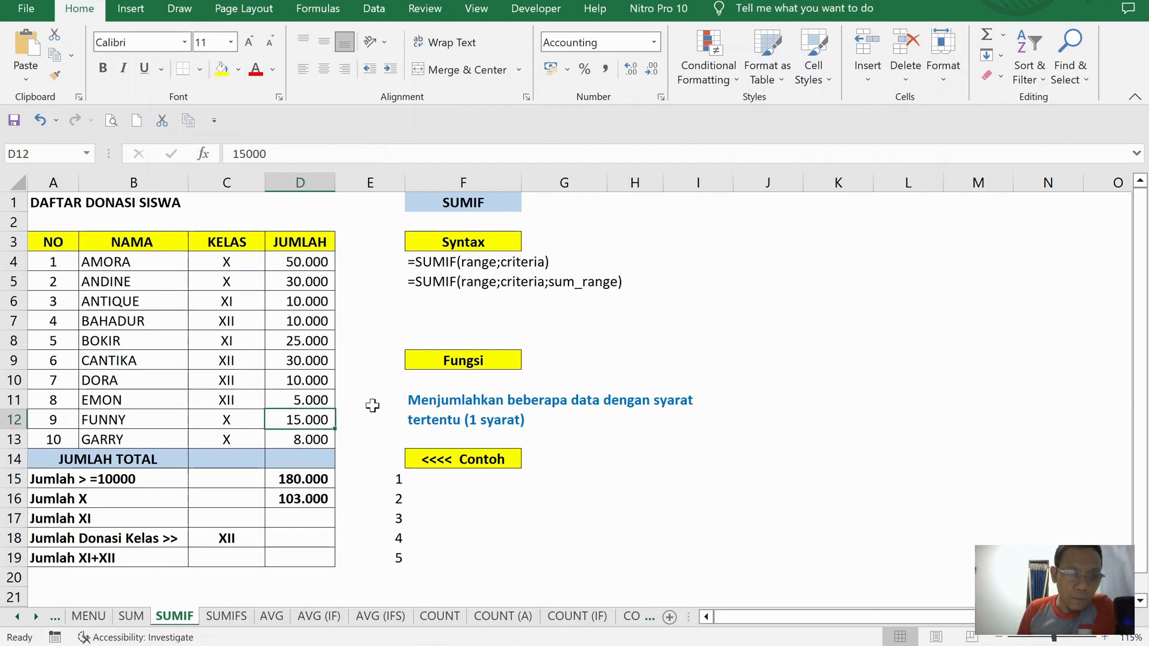
click(317, 441)
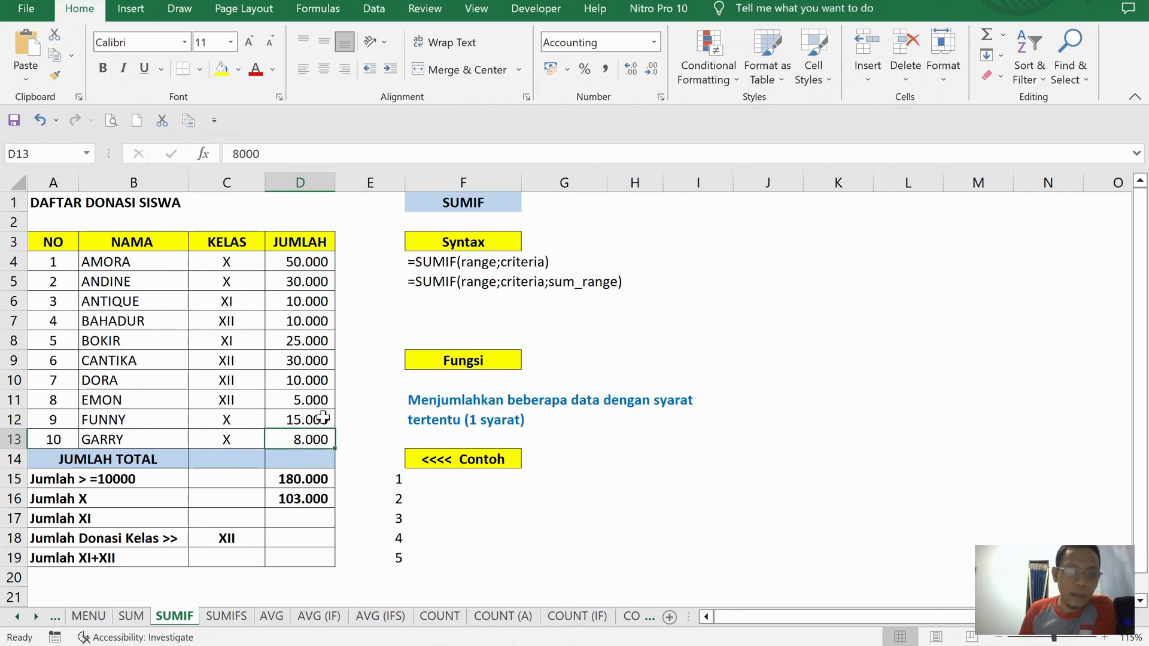
click(308, 517)
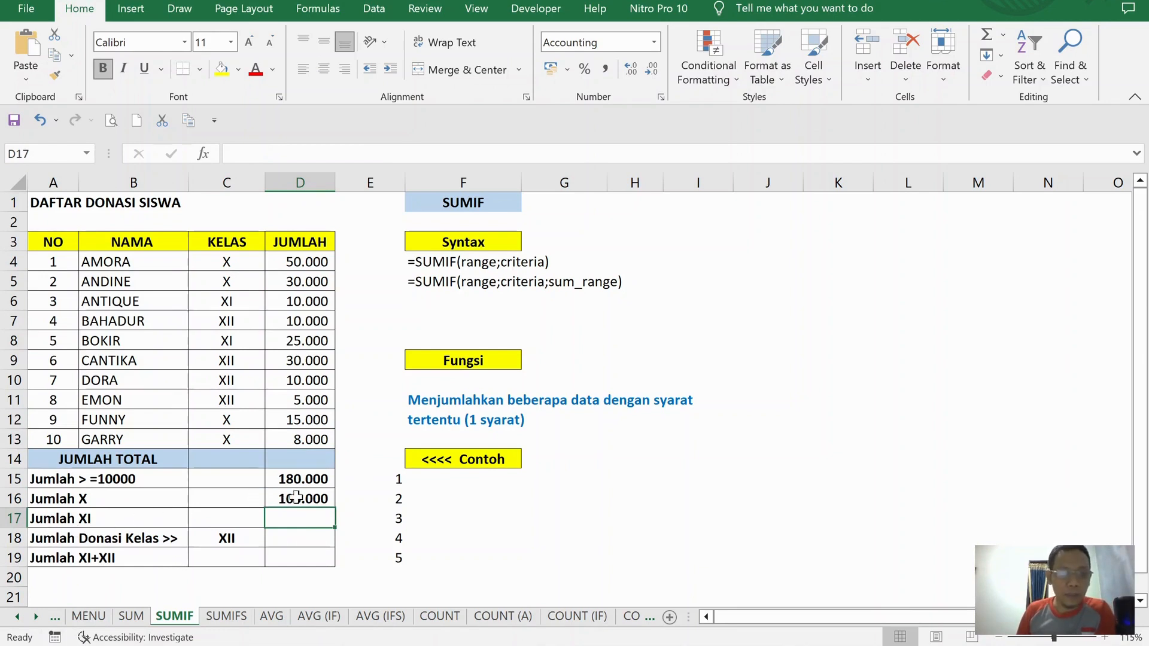
- Insert a SUMIF function in D17 with Range C4:C13, Criteria XI and Sum_range D4:D13
click(203, 154)
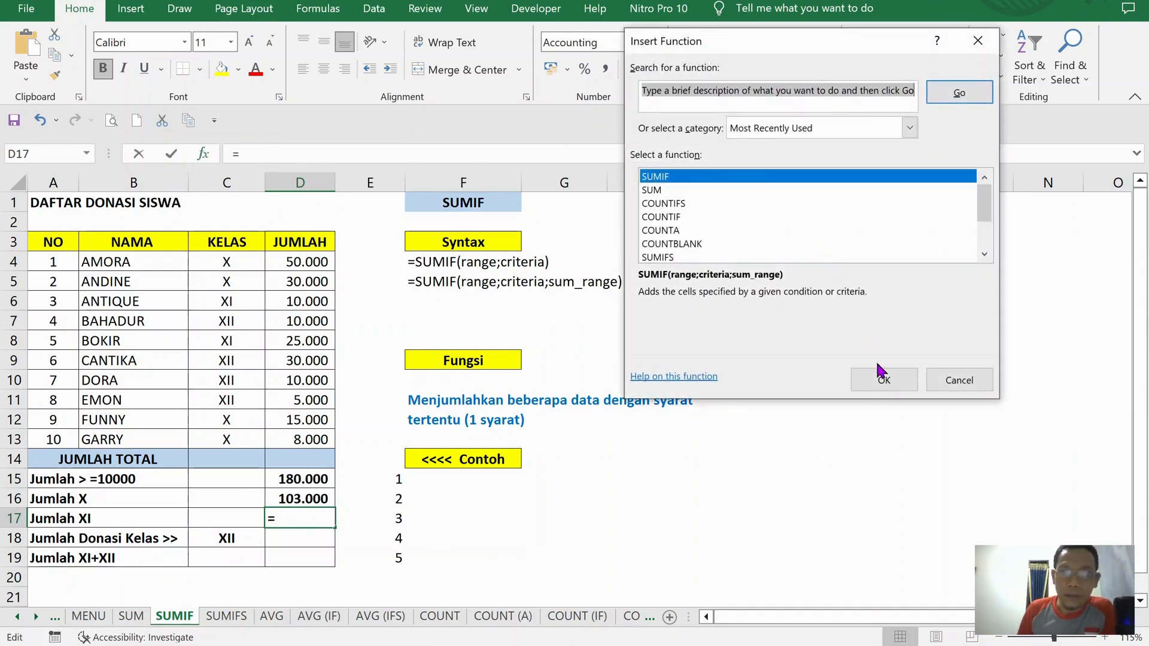
click(885, 383)
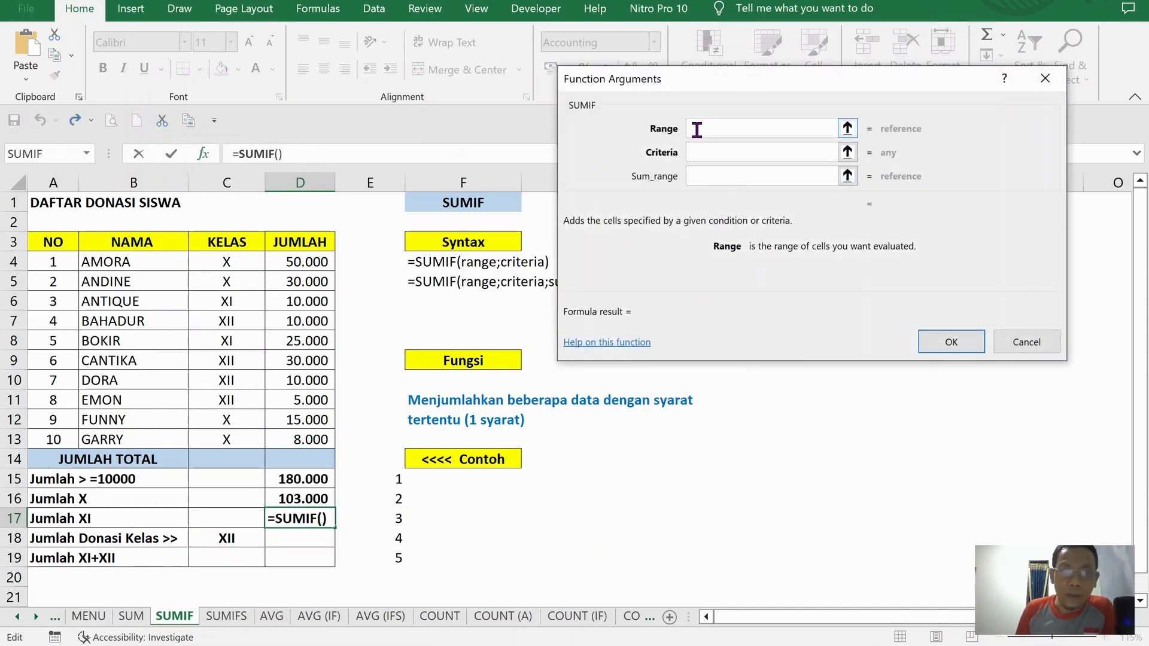
drag(240, 259, 225, 436)
click(731, 151)
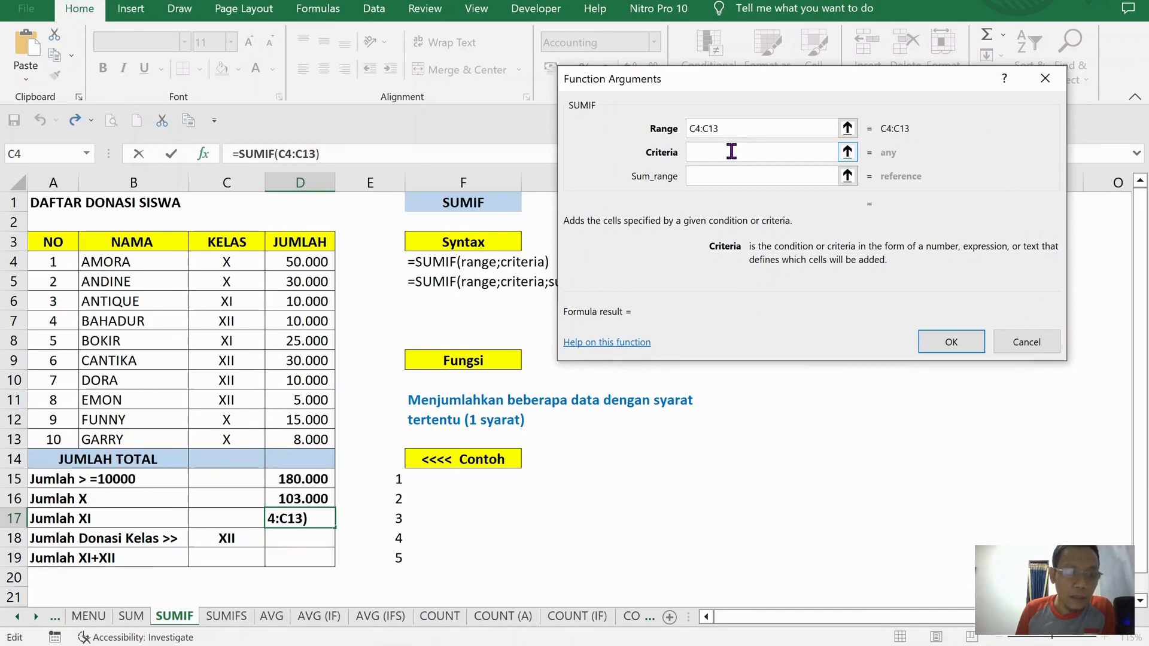
text(XI)
click(738, 174)
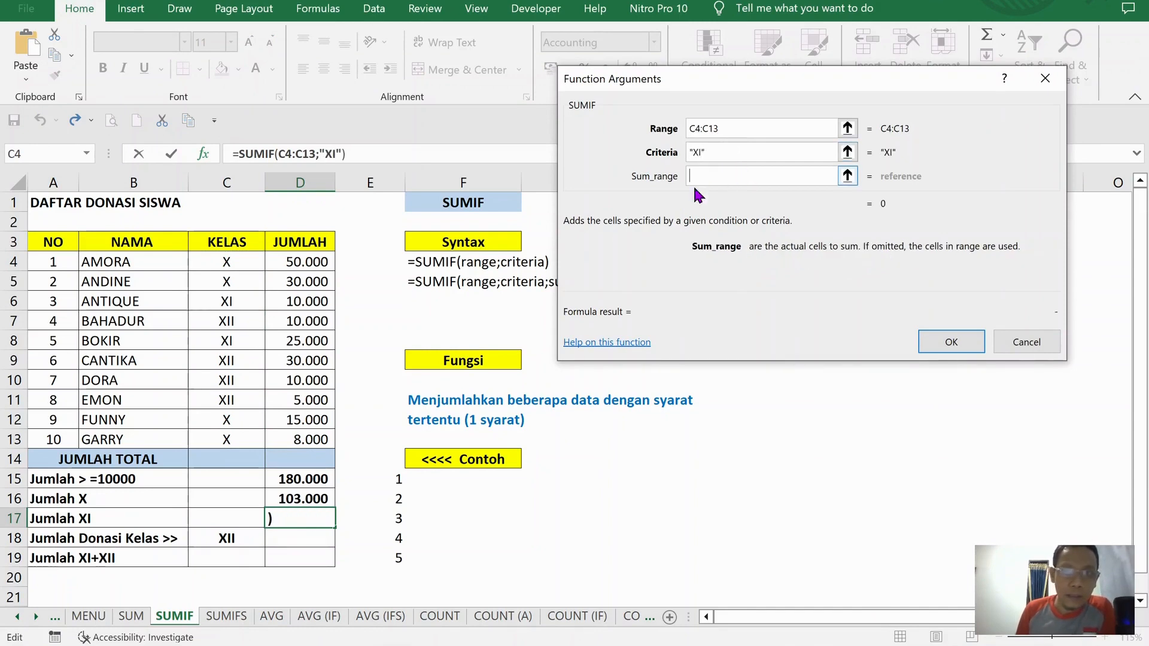
drag(317, 272, 310, 440)
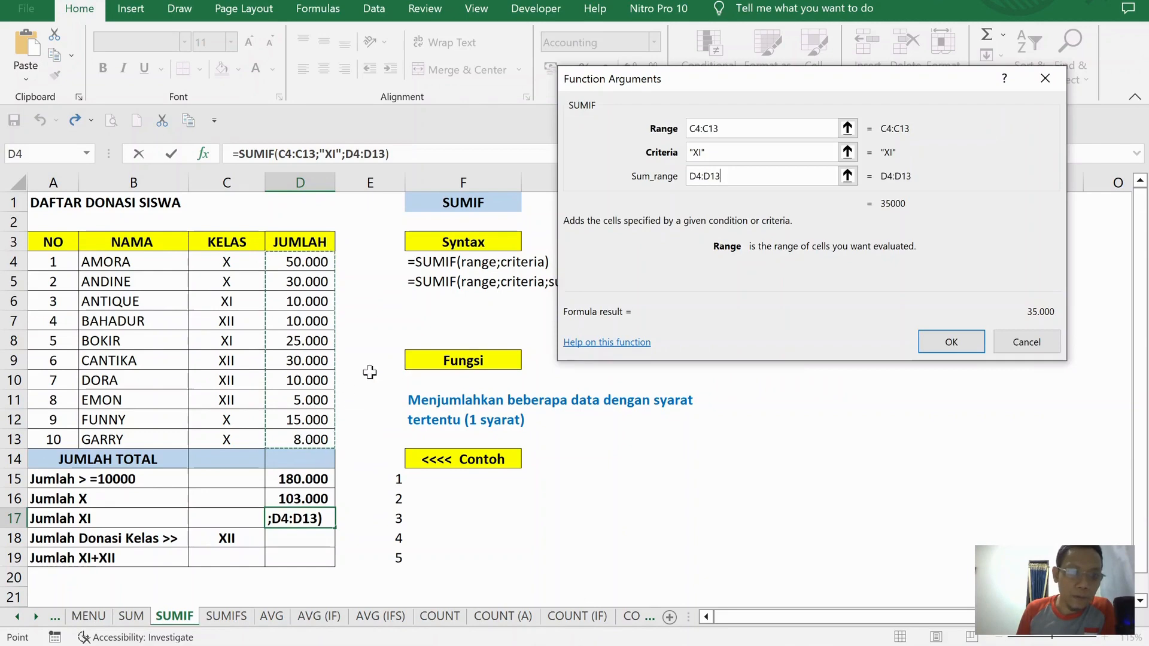
click(947, 338)
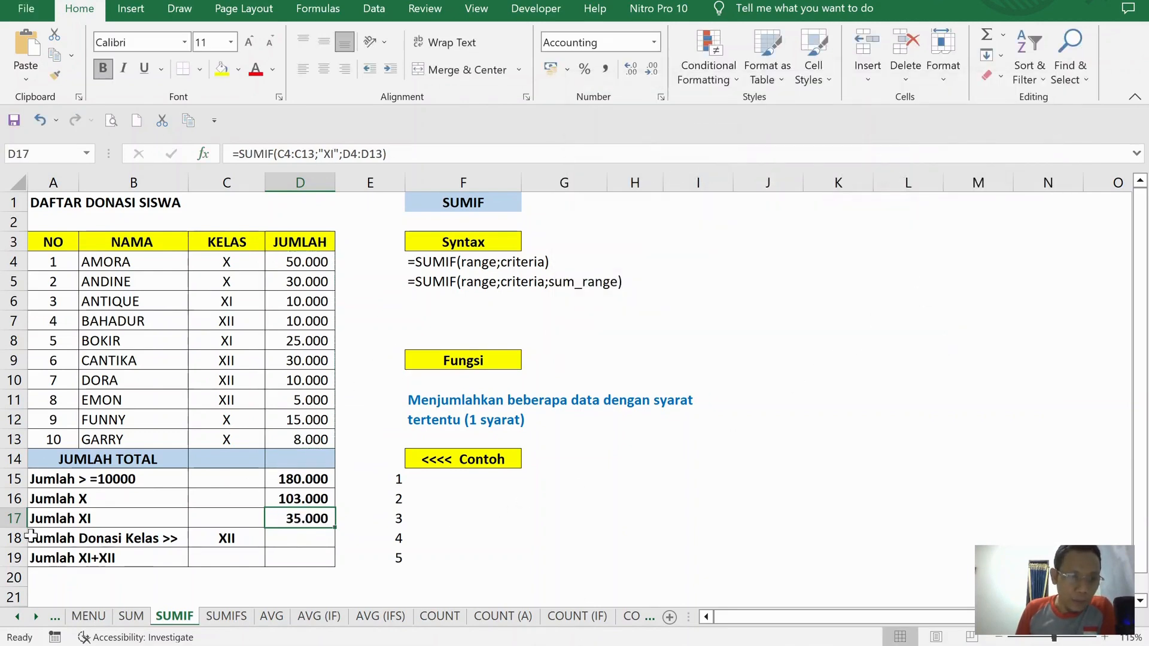
- Review the class XI formula in D17 and start a SUMIF function in D18 with Range C4:C13
click(299, 539)
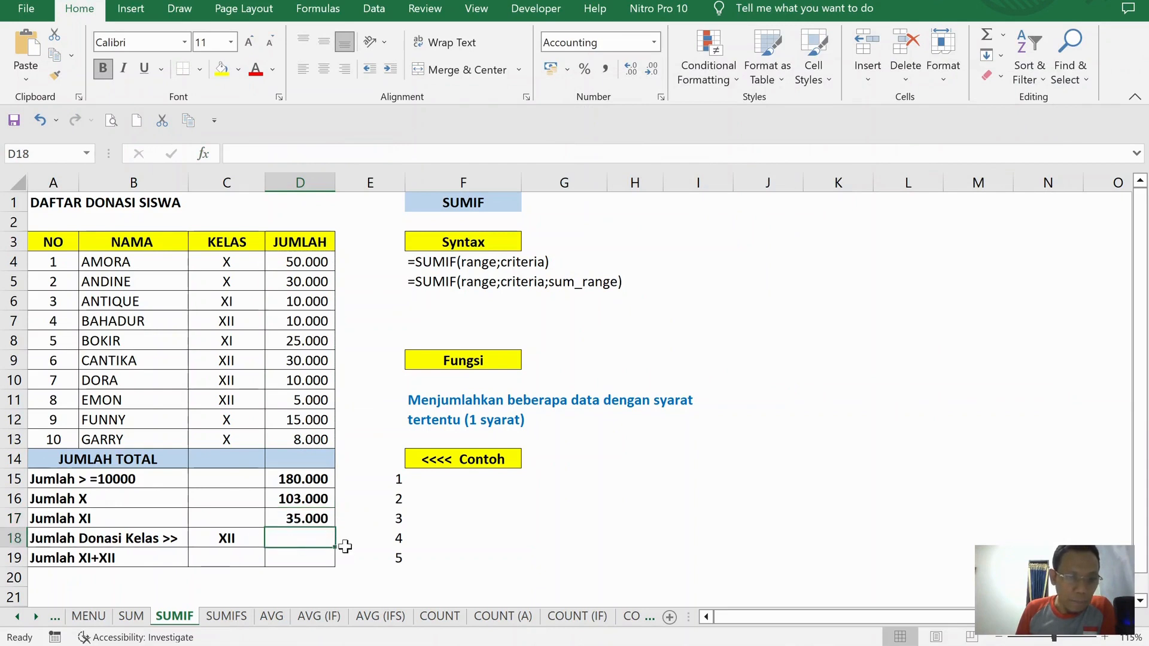
click(313, 515)
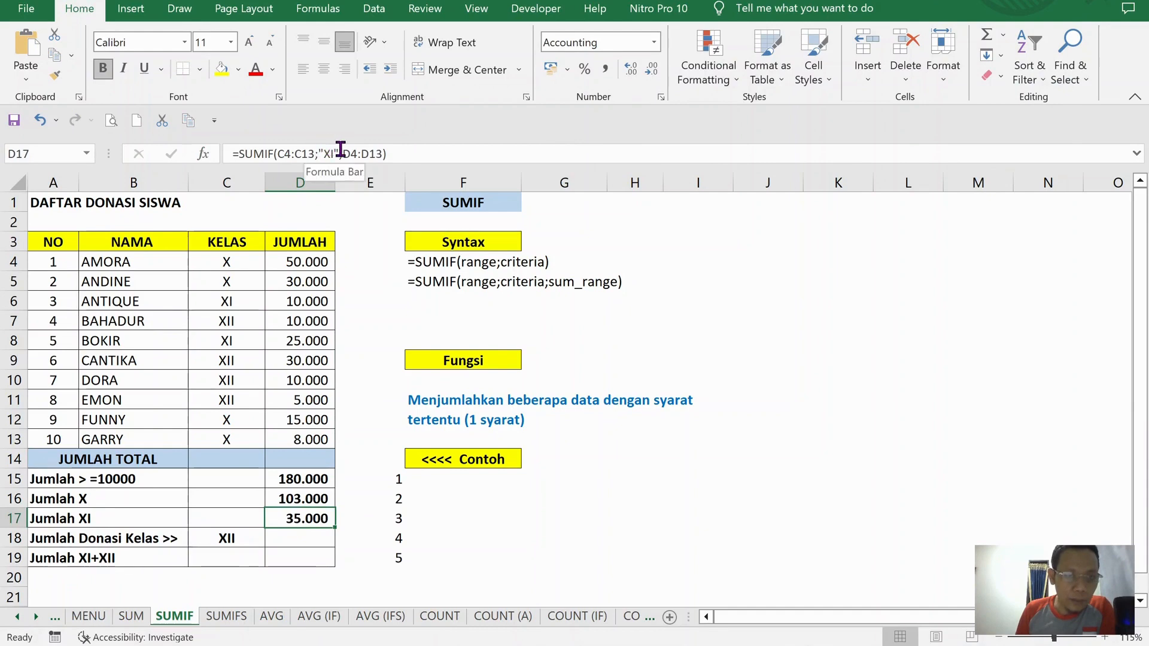
click(289, 541)
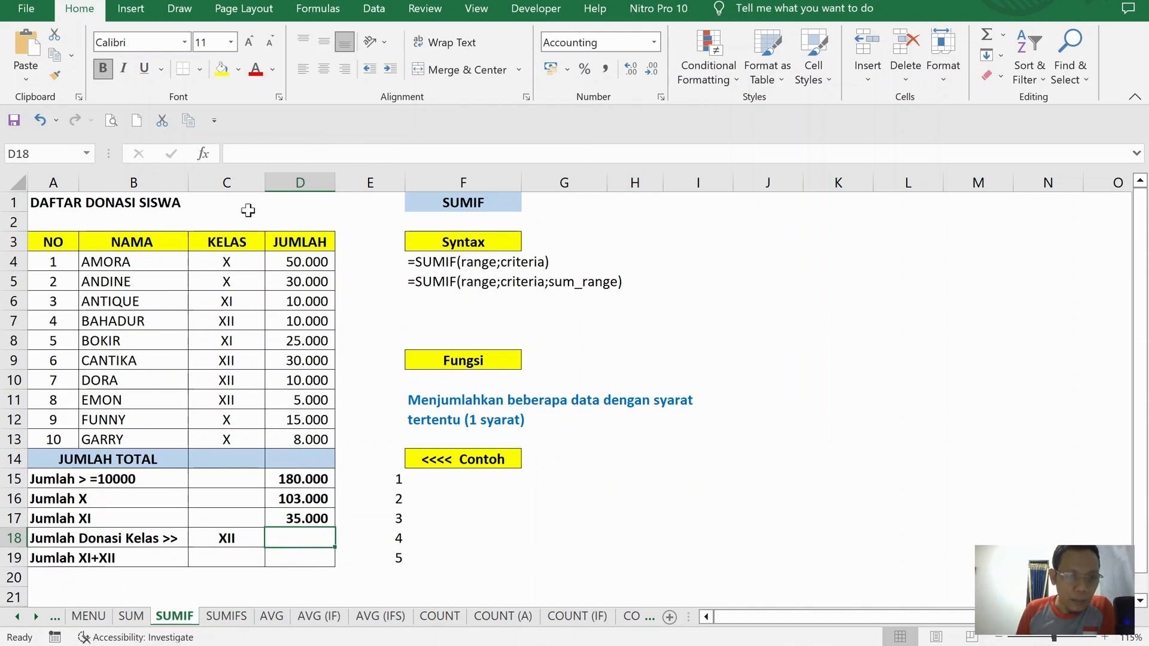
click(204, 154)
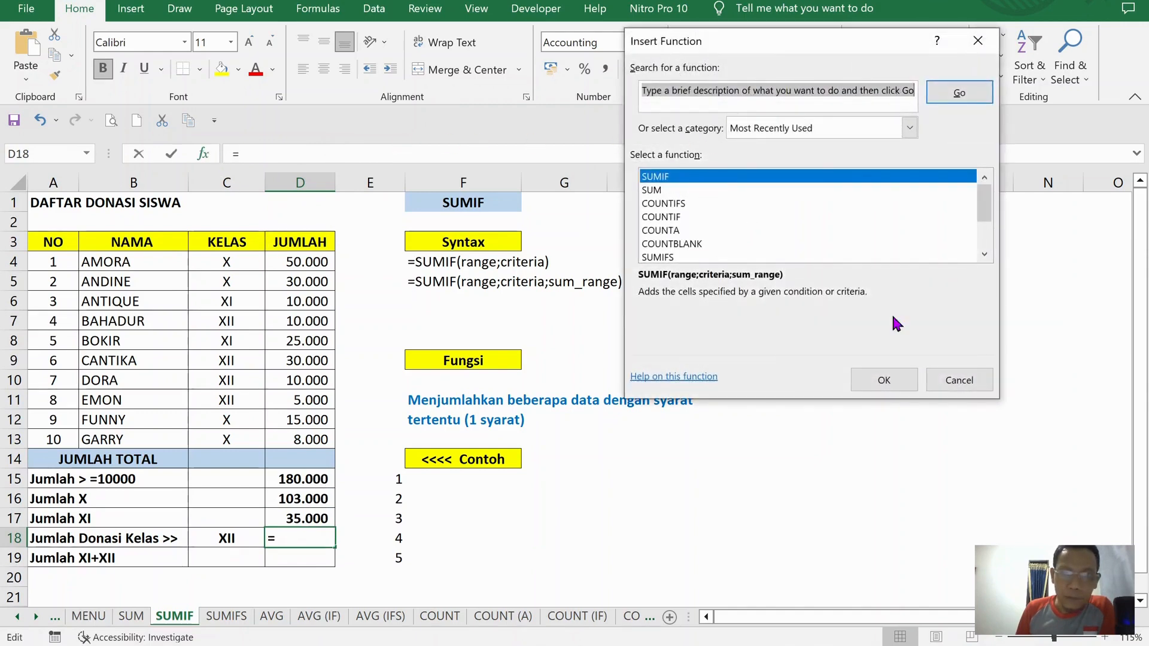
click(883, 382)
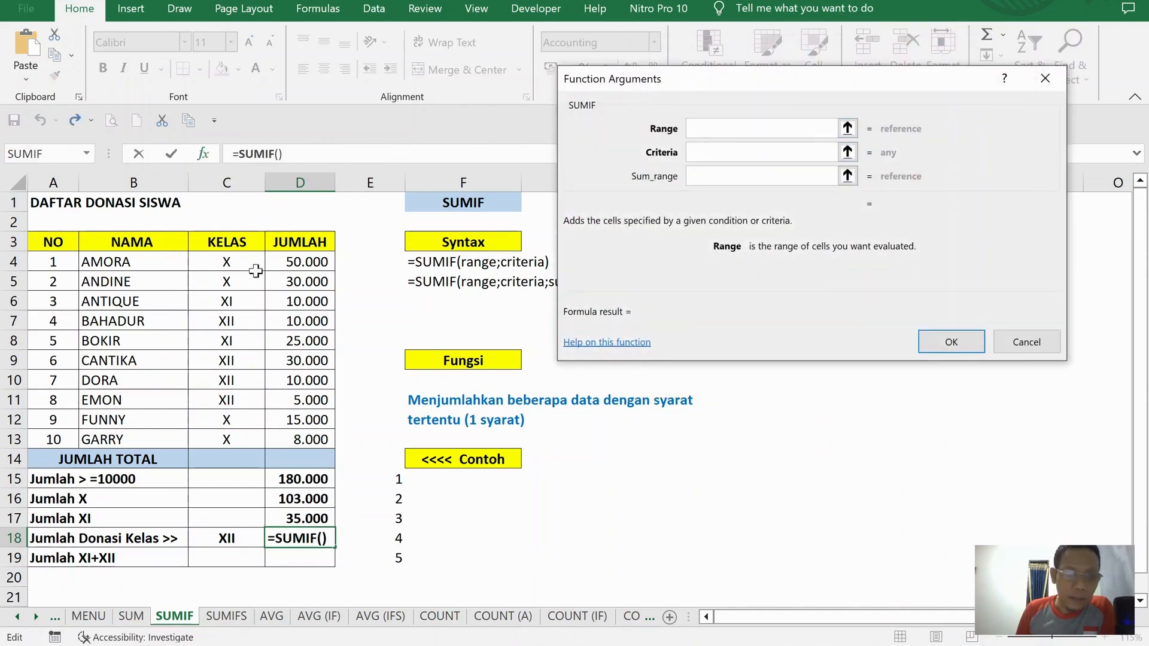
drag(240, 266, 232, 440)
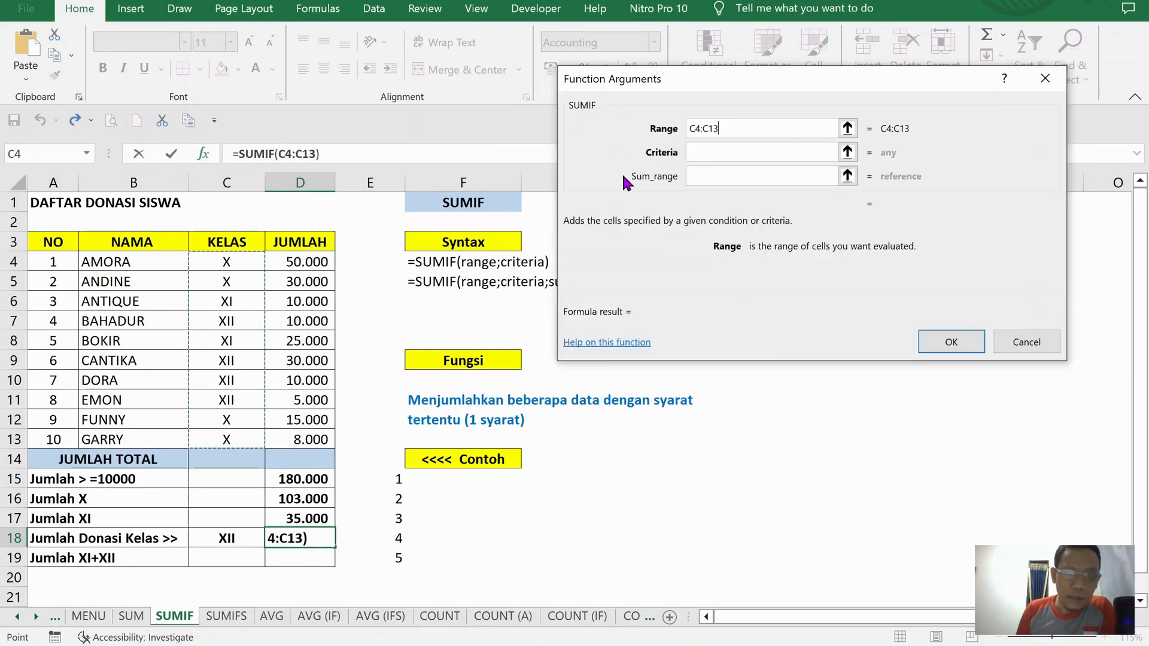
click(712, 153)
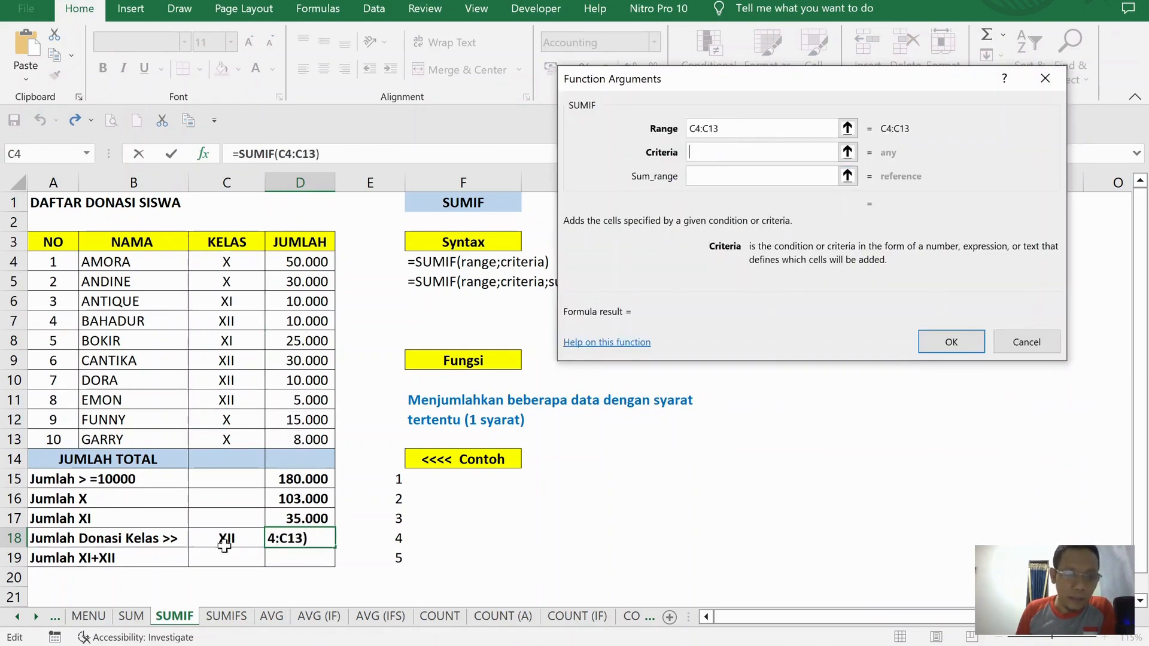
text(XII)
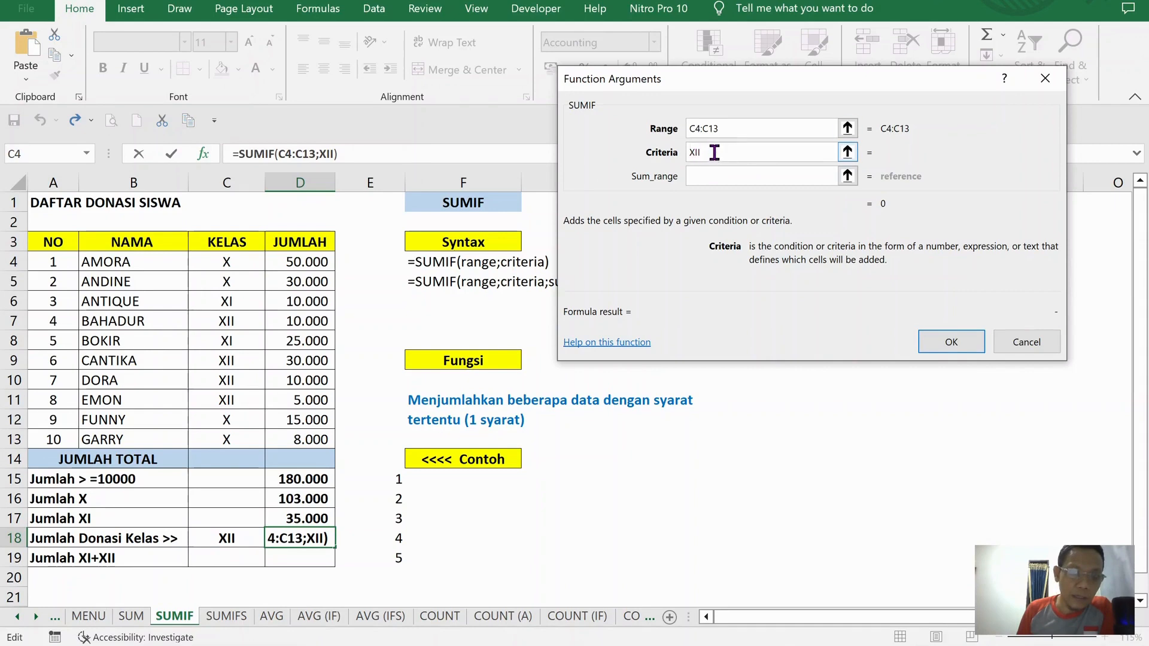
drag(715, 150, 686, 150)
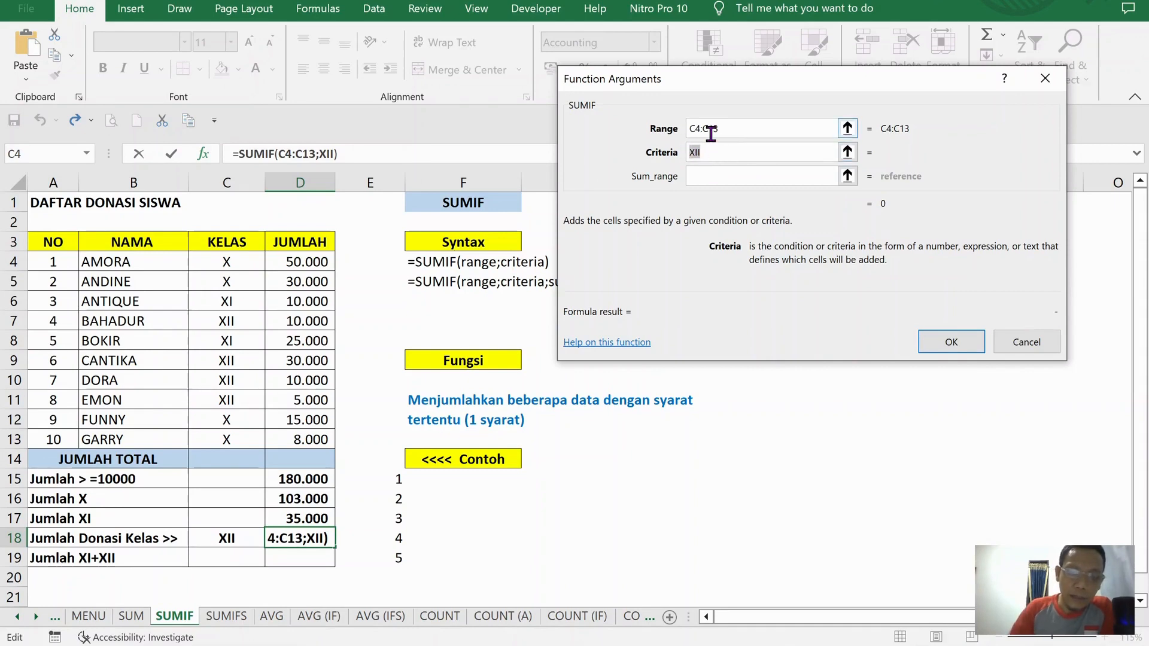
key(BackSpace)
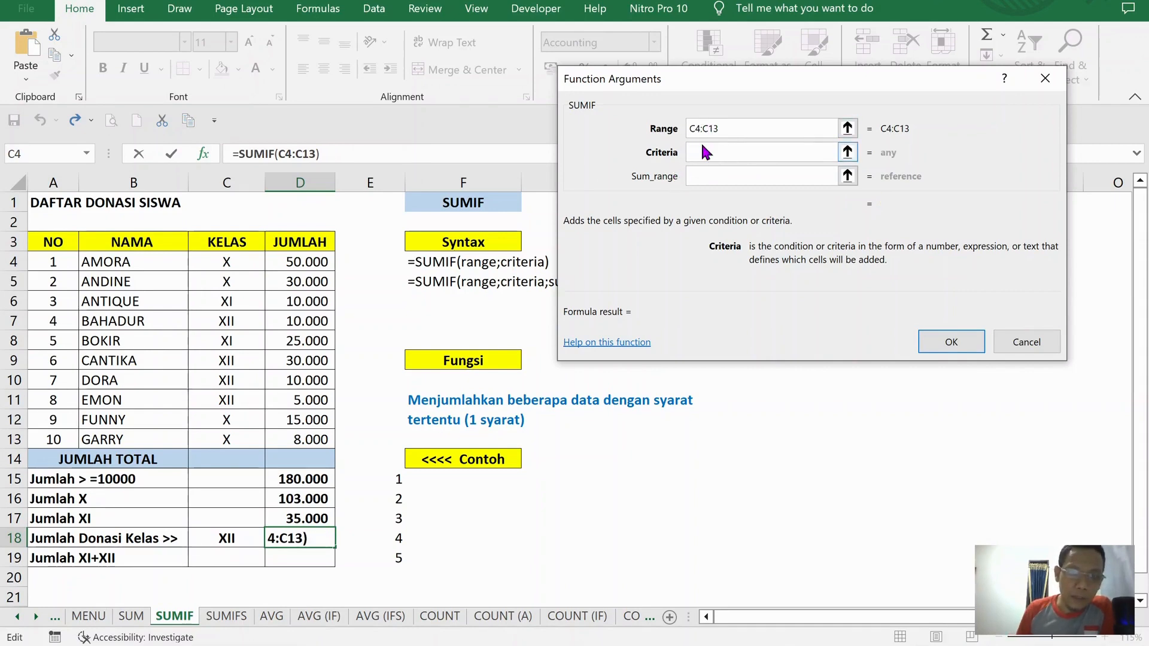
key(Tab)
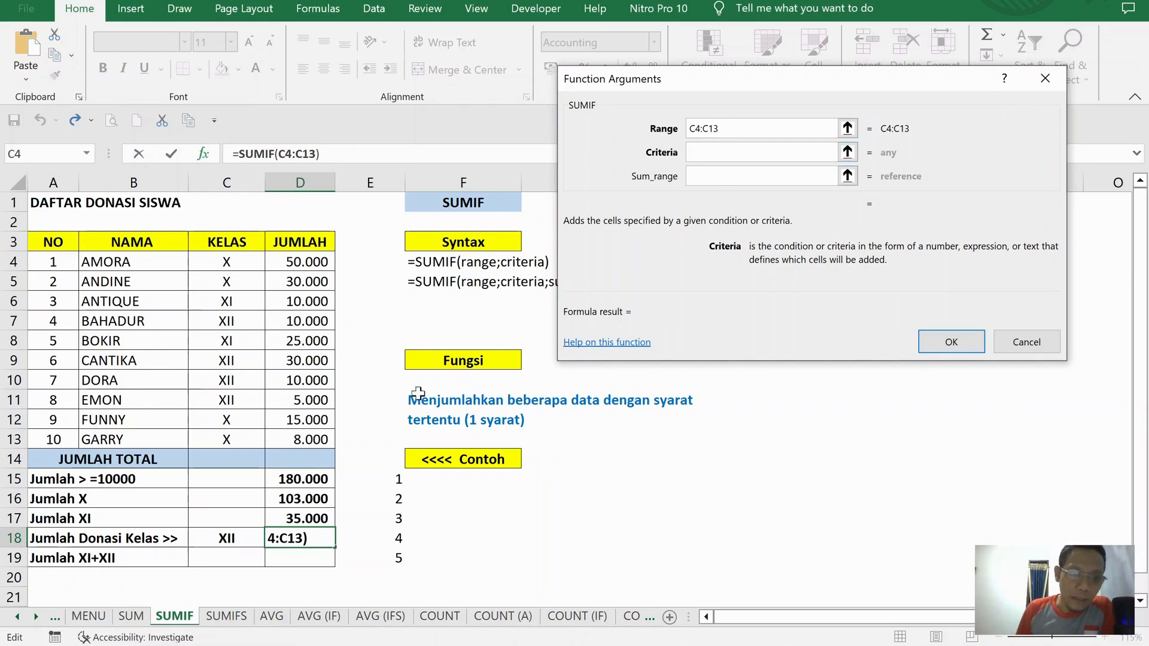
- Set the Criteria to cell C18 and the Sum_range to D4:D13, and insert the SUMIF function in D18
click(222, 539)
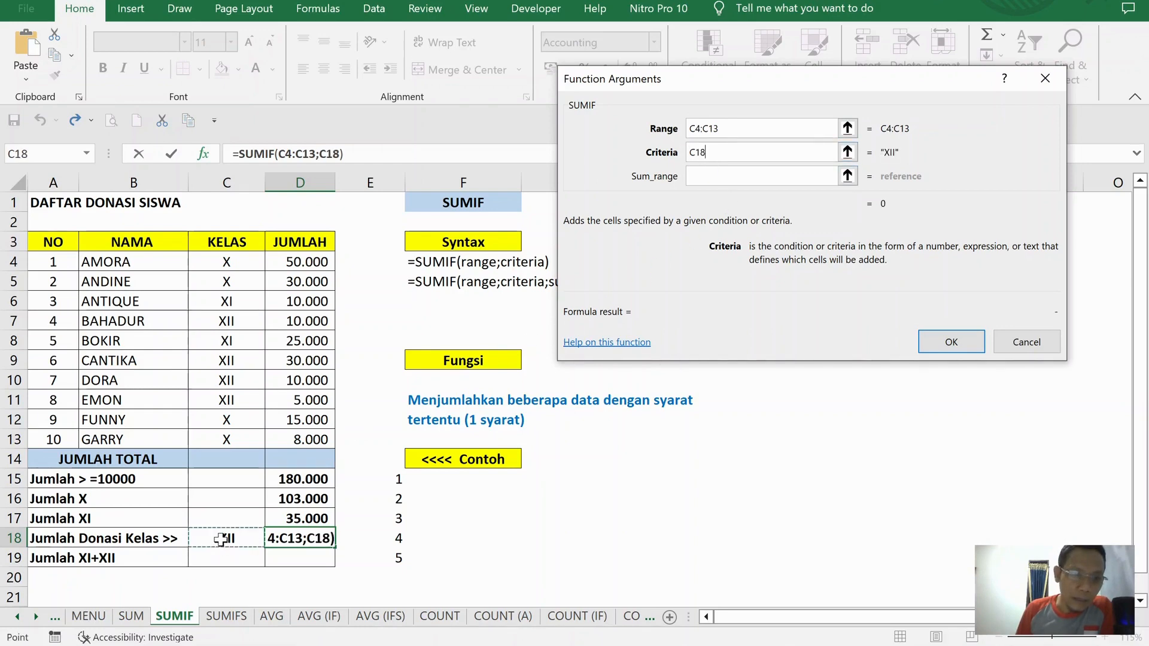
click(701, 153)
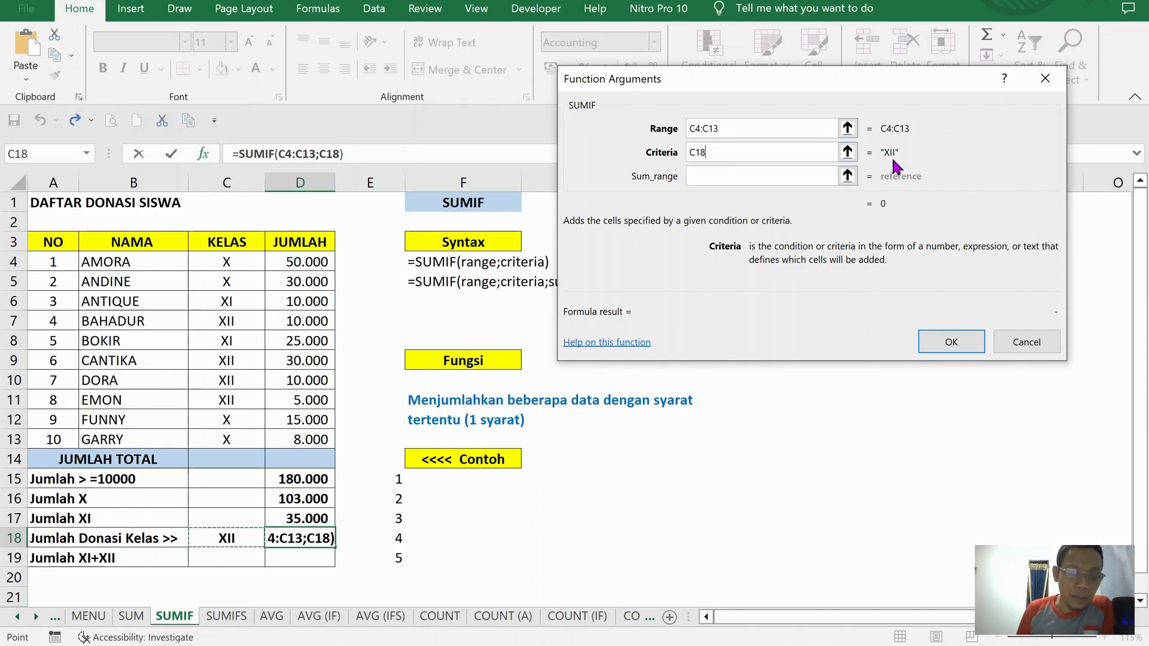
click(722, 175)
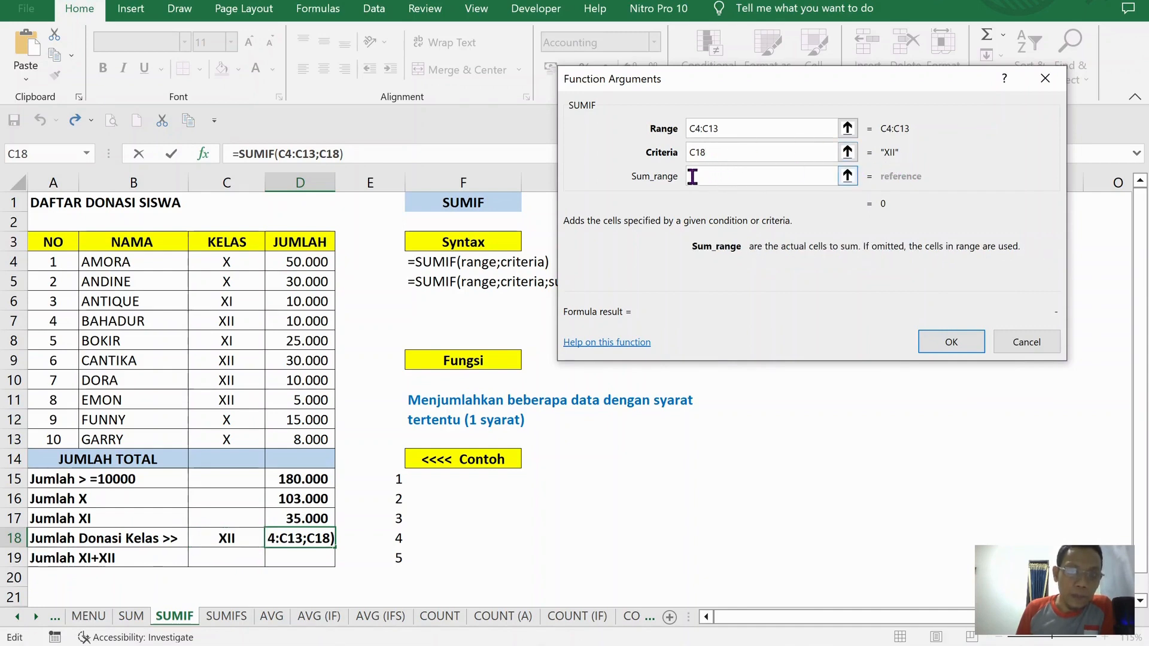
drag(321, 262, 311, 438)
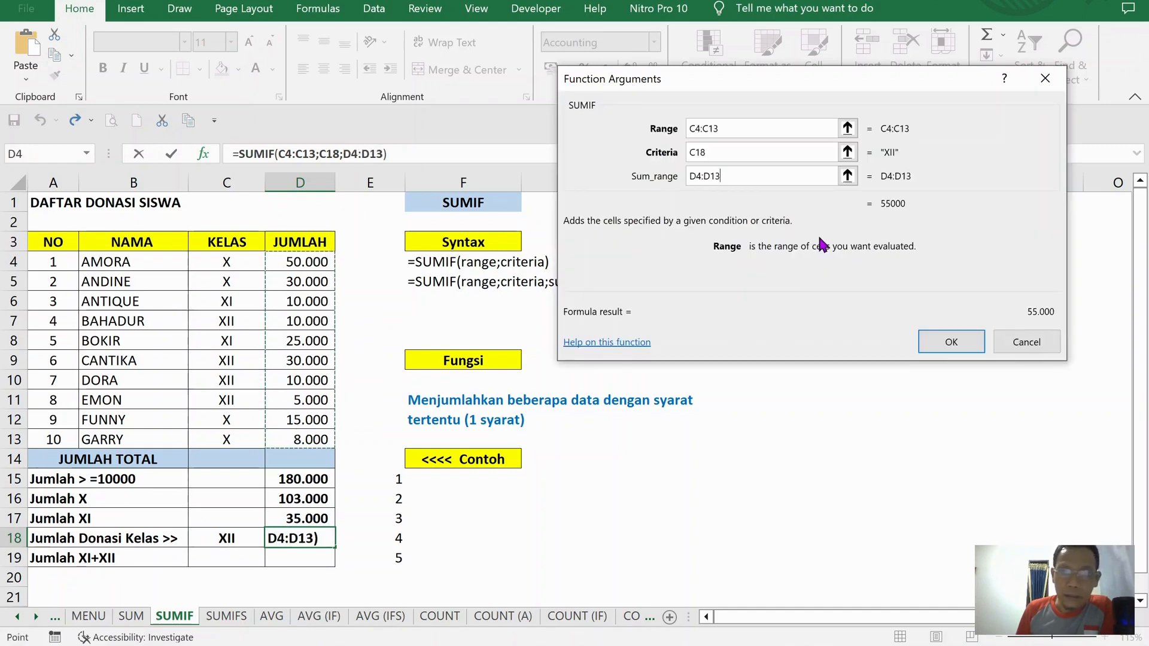
click(937, 346)
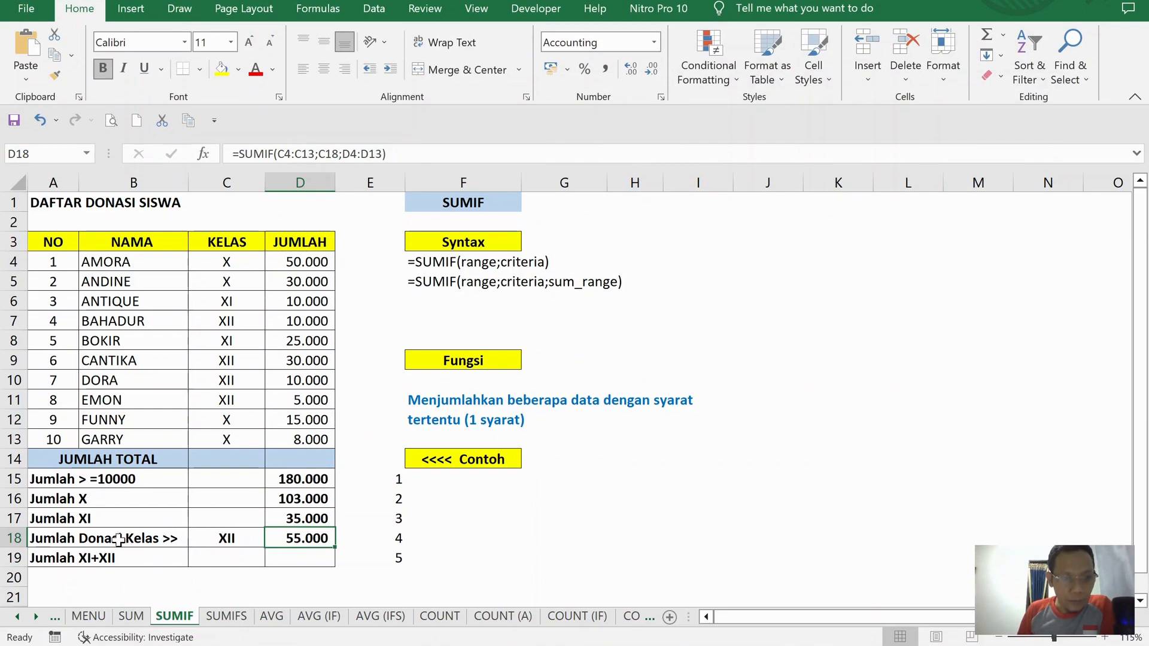
- Compare the Jumlah XI+XII row with the separate class XI and class XII rows and their totals, and select D19
click(67, 559)
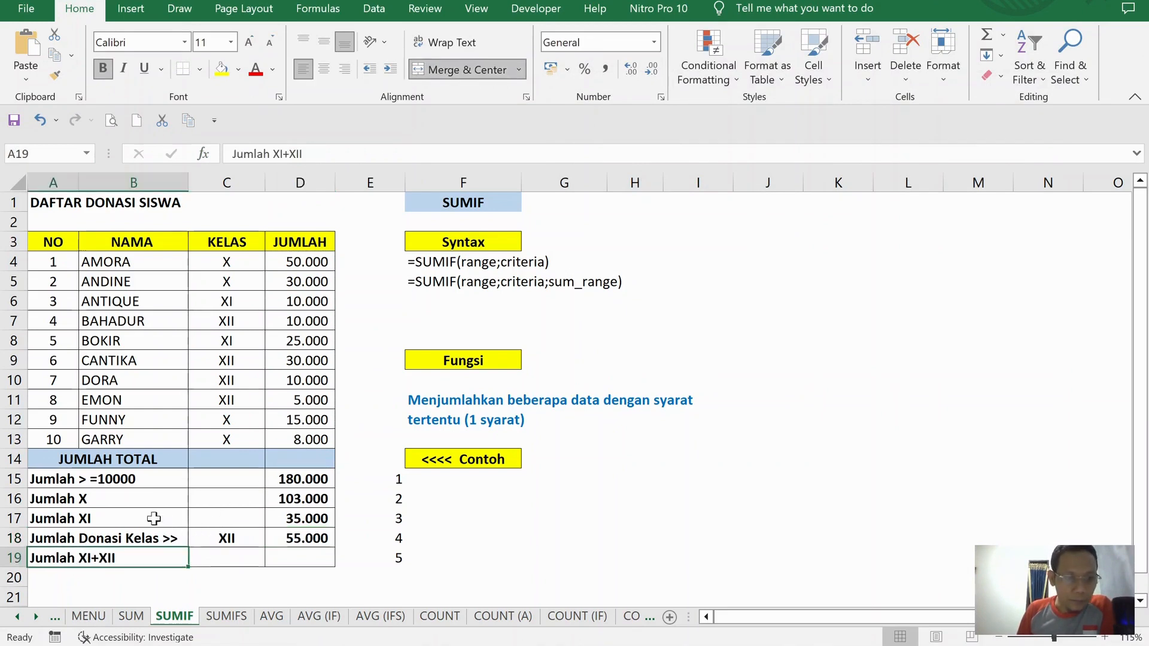
click(291, 558)
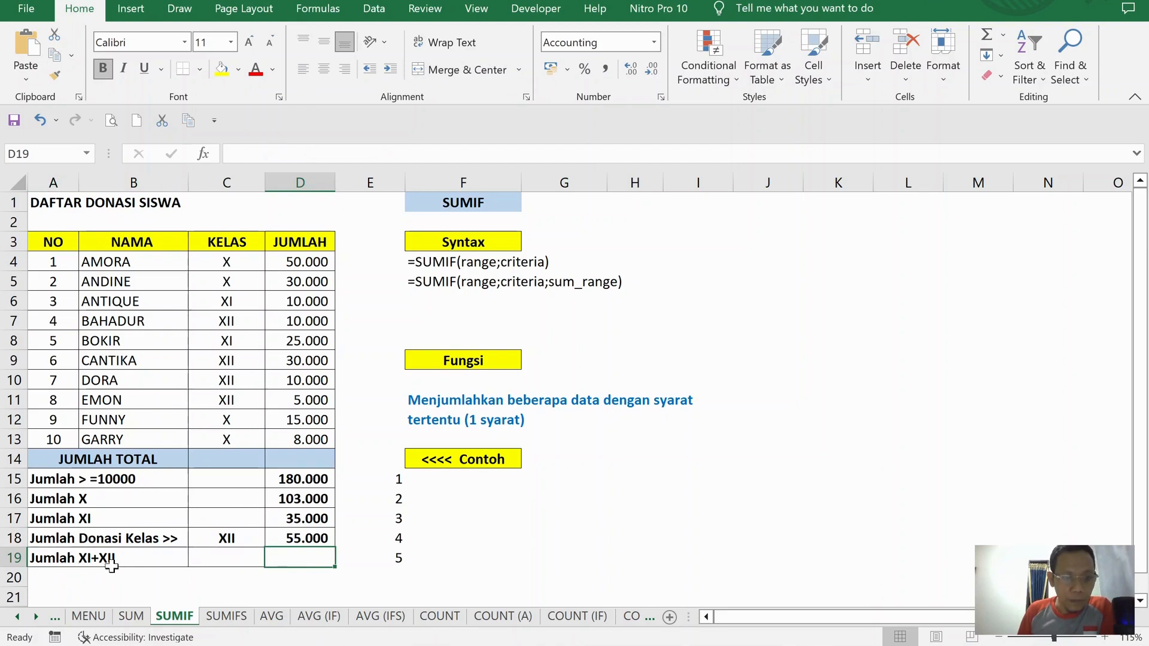
click(107, 518)
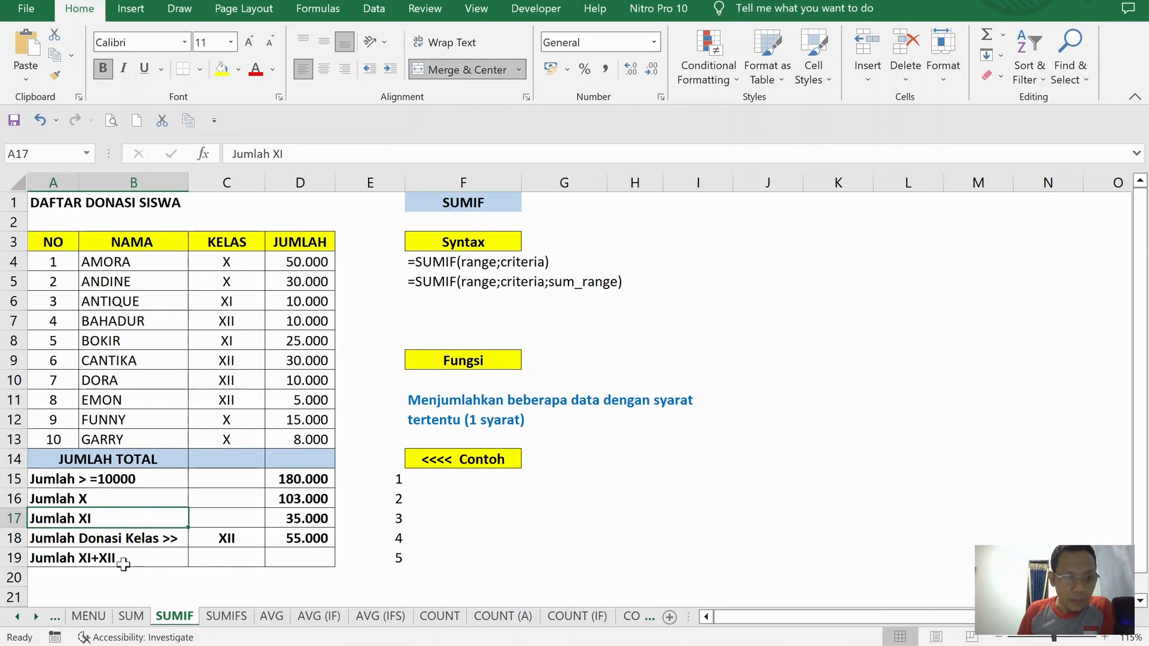
click(120, 556)
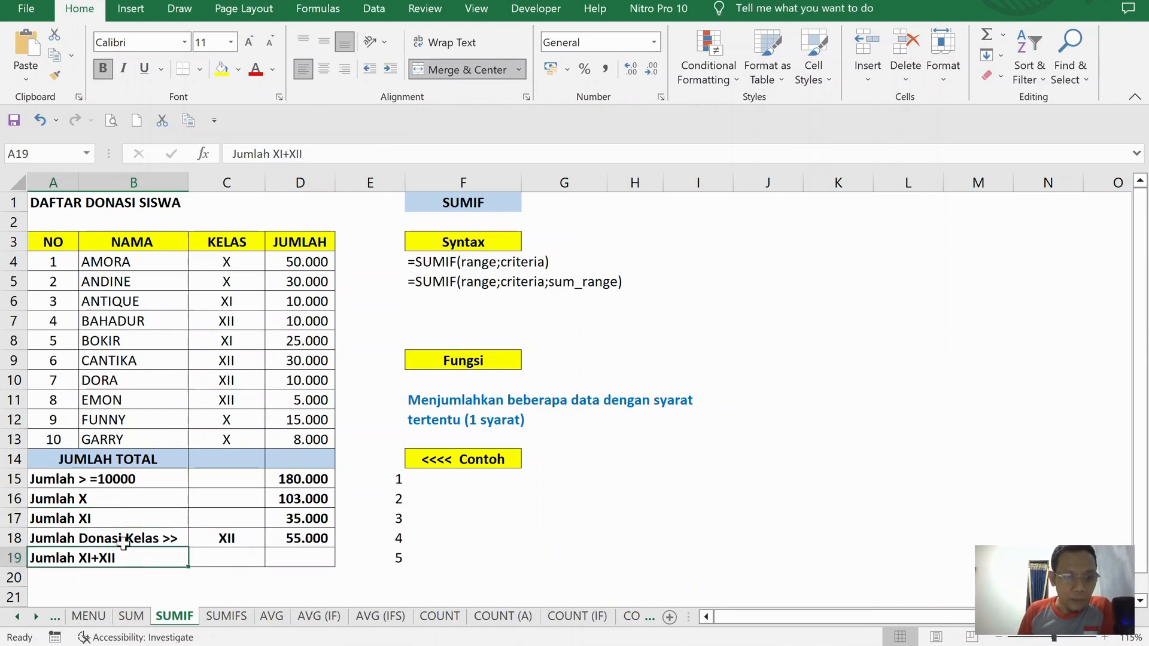
click(125, 519)
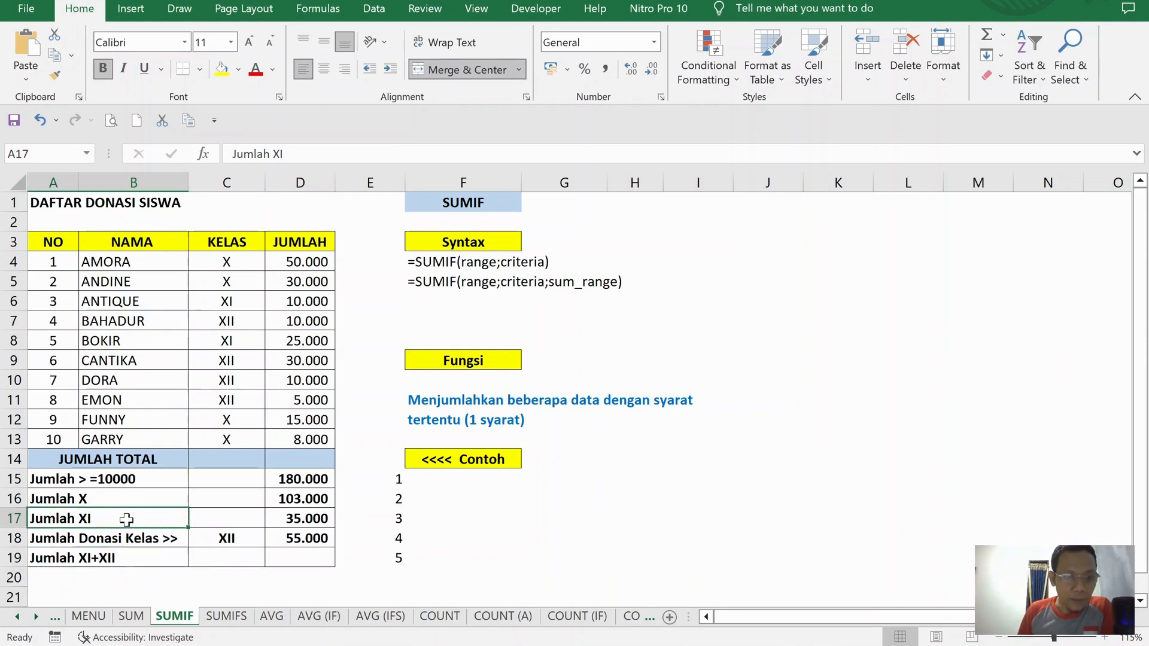
click(313, 522)
click(311, 536)
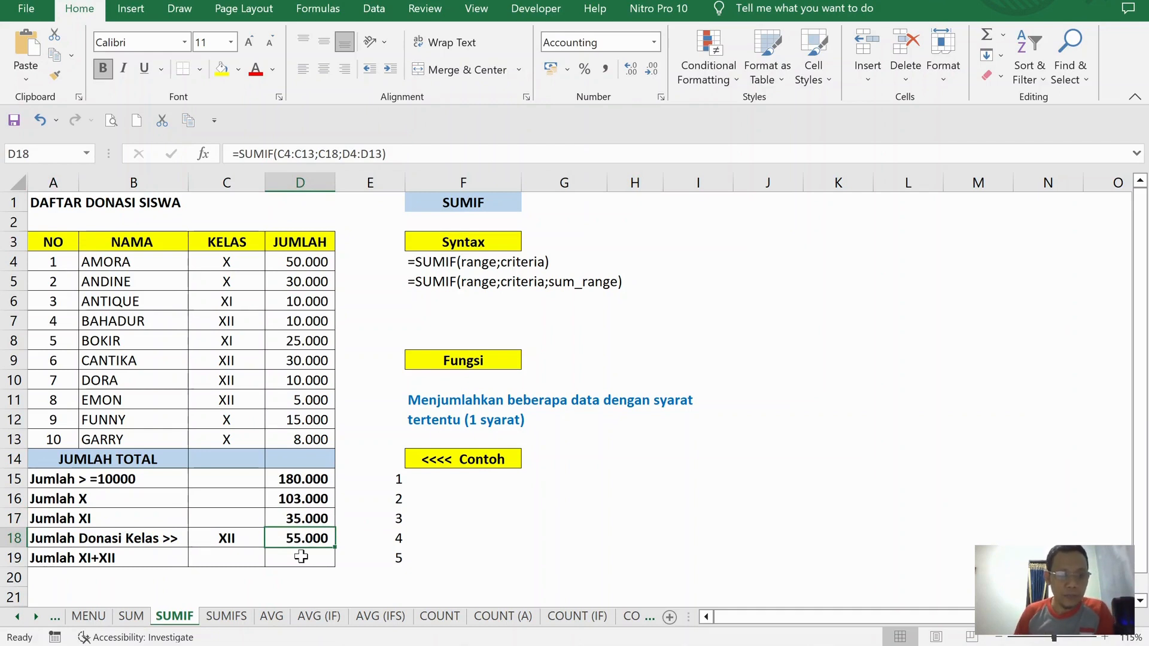
click(311, 551)
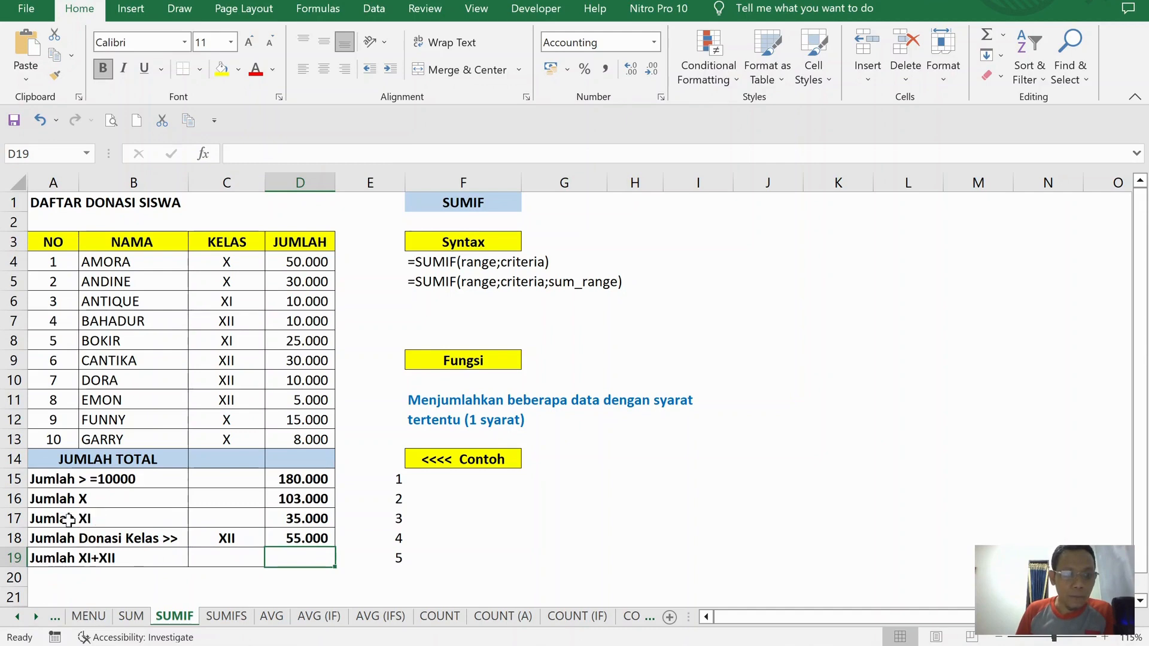
- Insert a SUMIF function in D19 with Range C4:C13, Criteria XI and Sum_range D4:D13
click(205, 154)
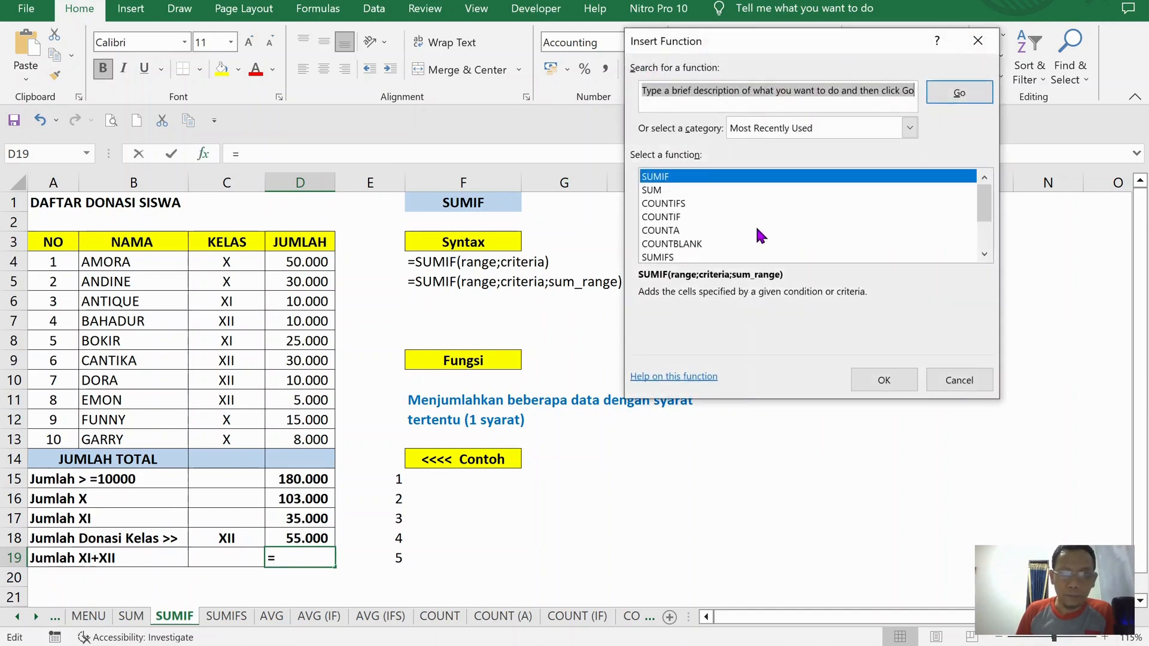
click(877, 378)
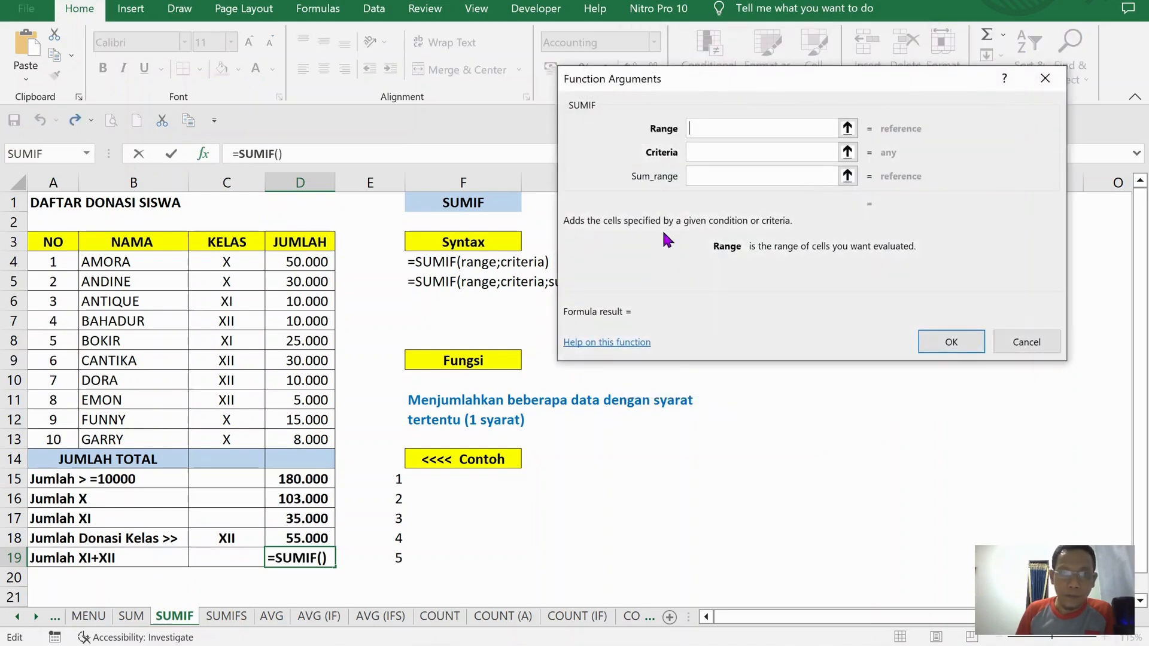
drag(299, 262, 306, 440)
drag(236, 263, 243, 439)
click(716, 154)
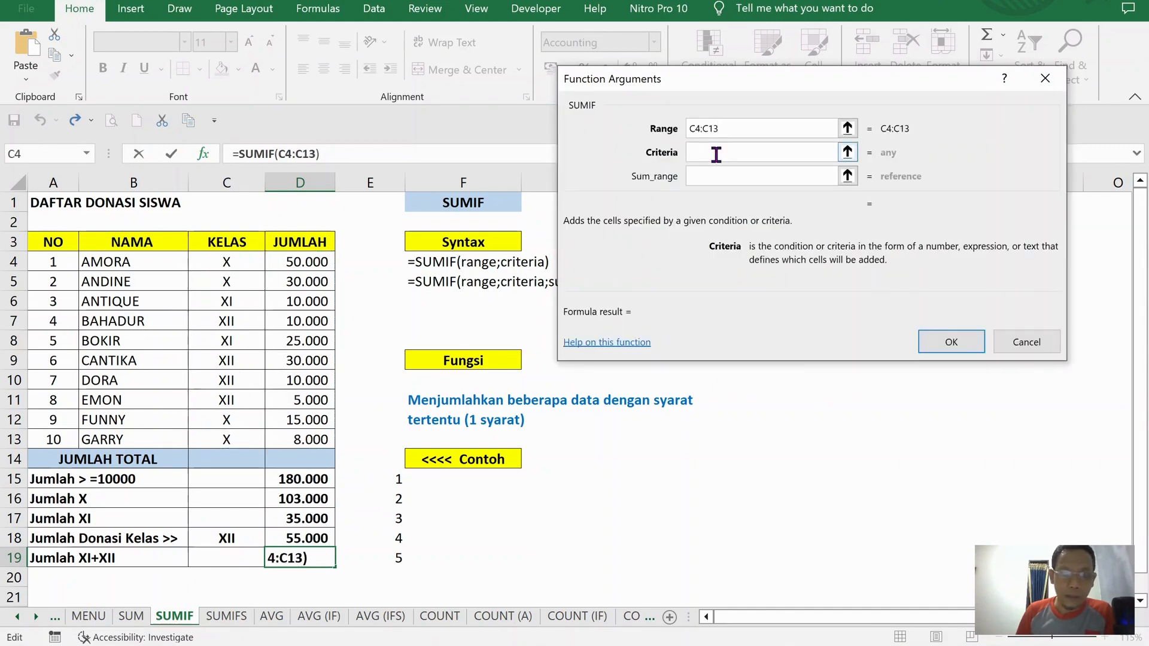
text(XI)
click(748, 174)
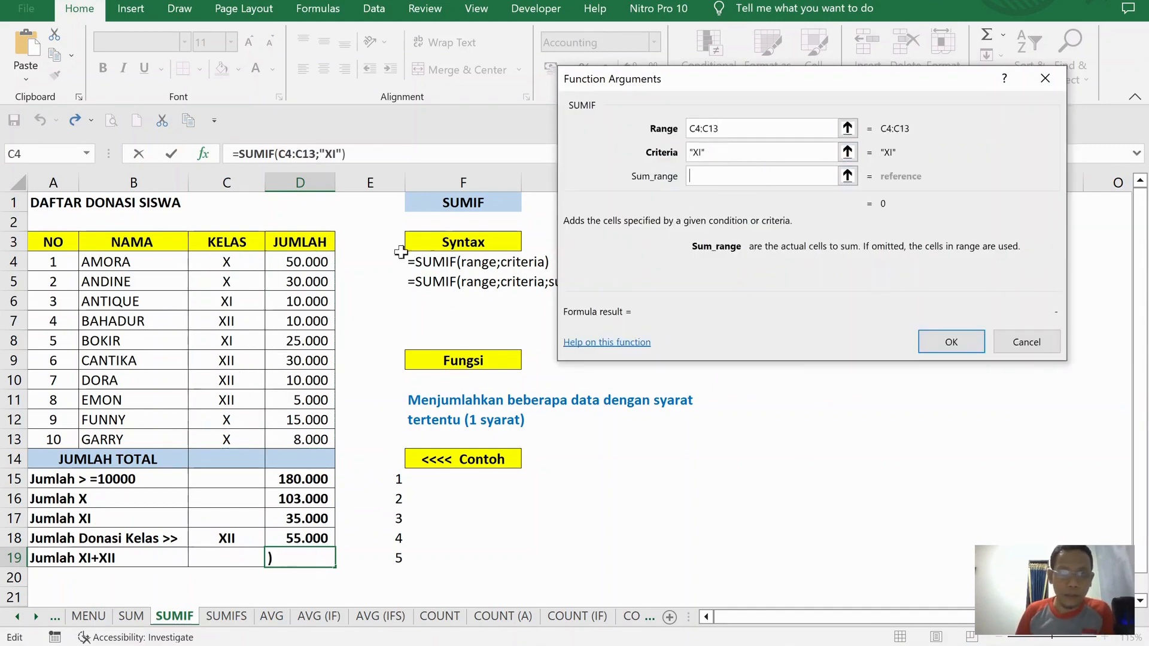
drag(305, 261, 308, 439)
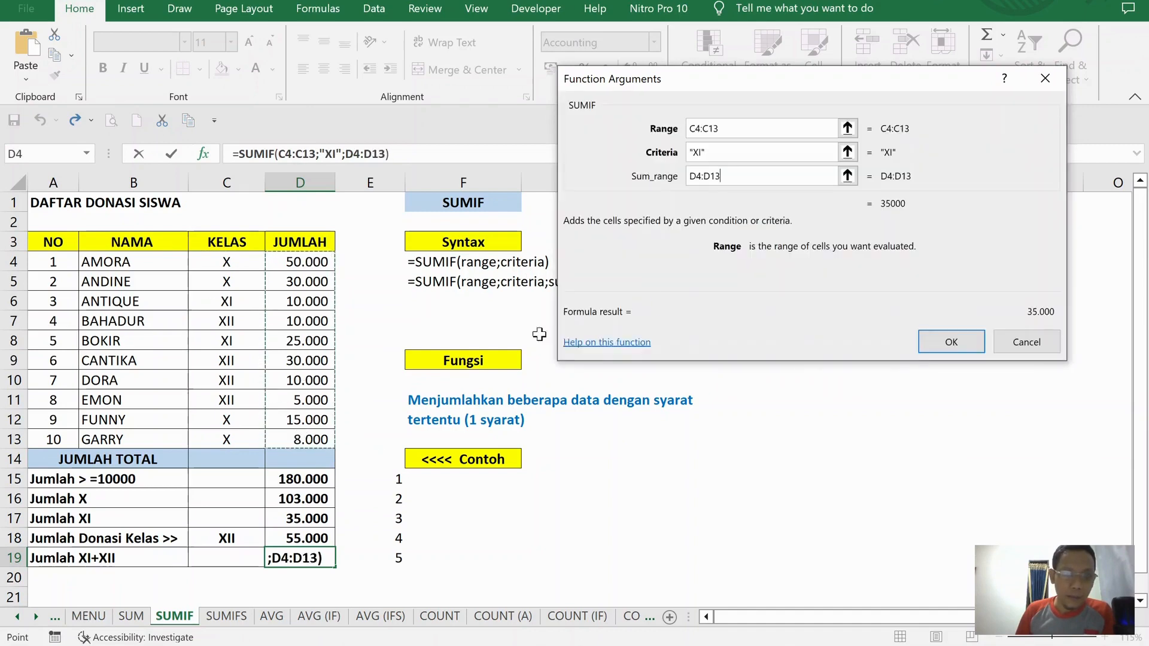
click(951, 342)
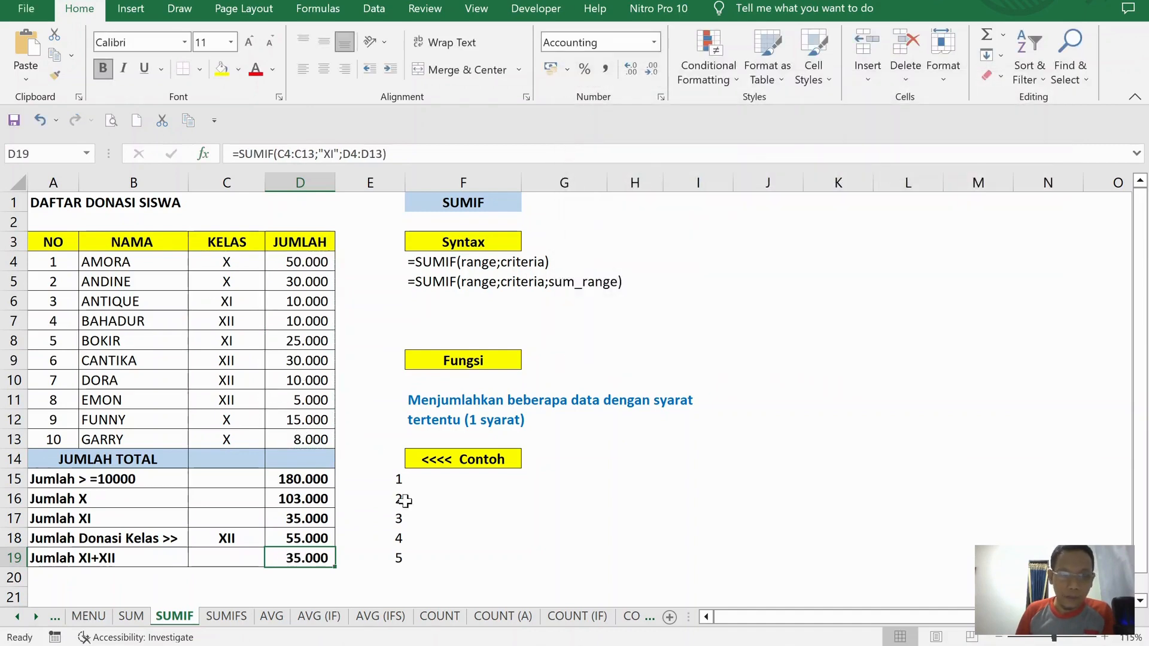
- Append a plus sign and a copied SUMIF expression to the existing formula in D19
click(299, 521)
click(302, 558)
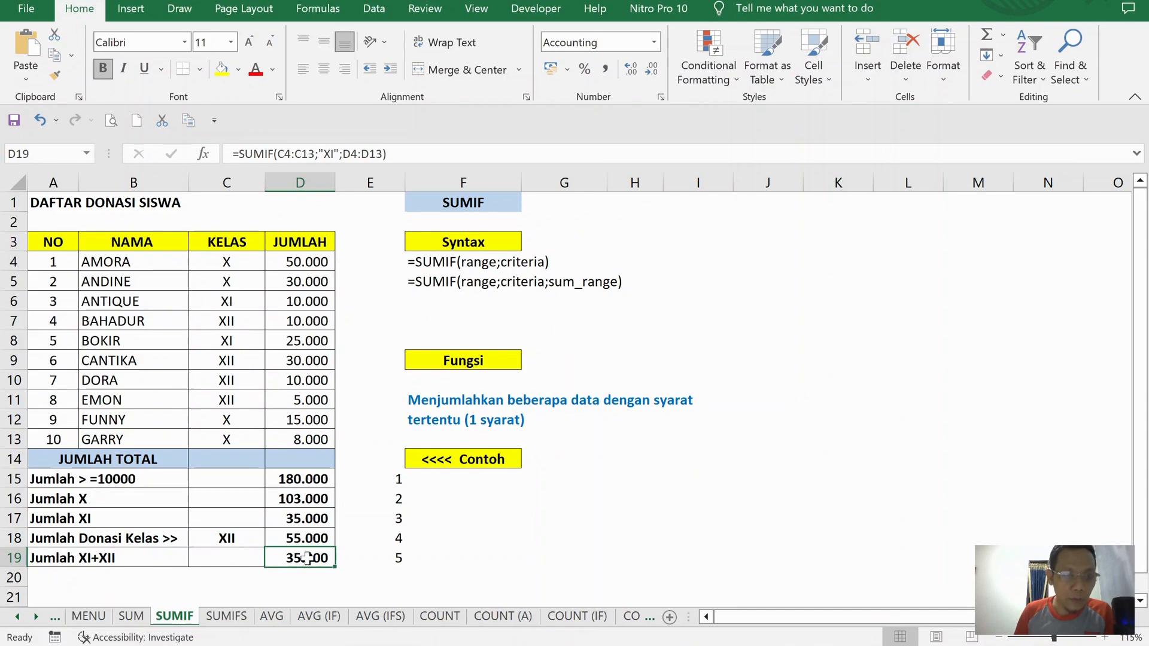
click(240, 155)
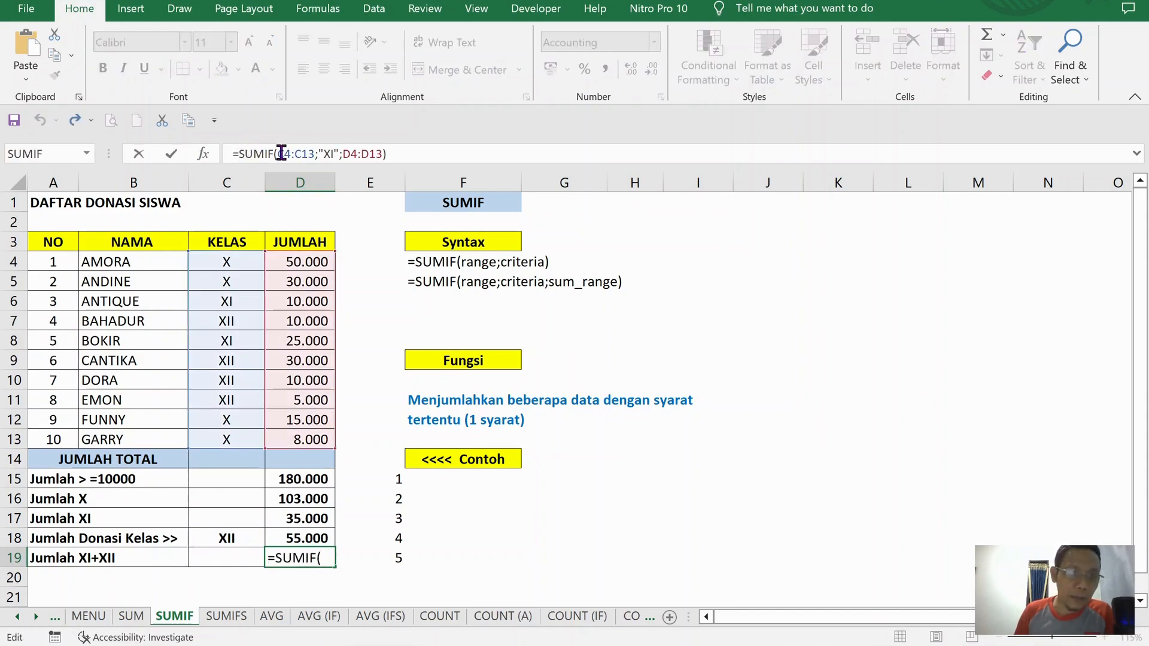
drag(241, 154, 410, 169)
key(ctrl+c)
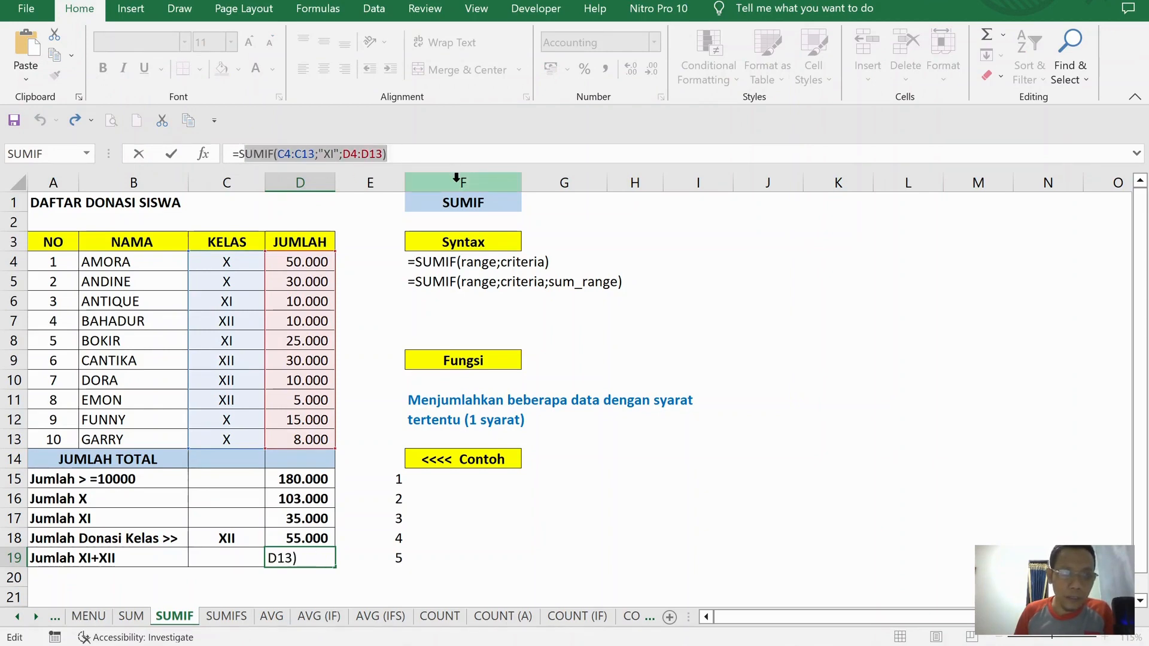
click(445, 154)
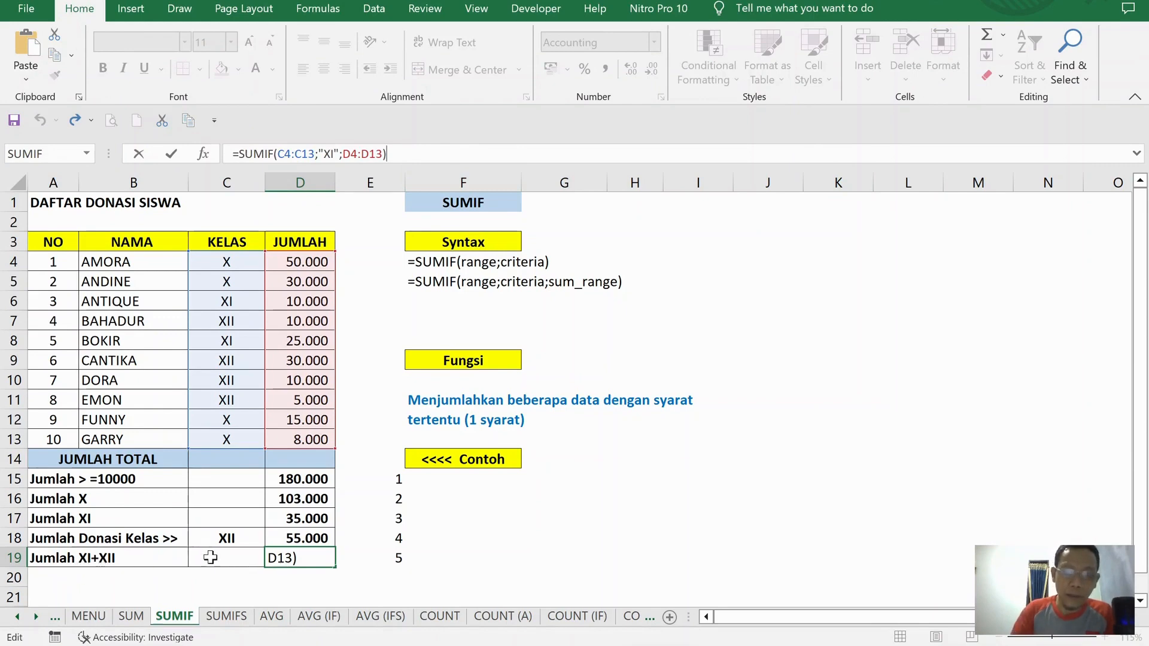
text(+)
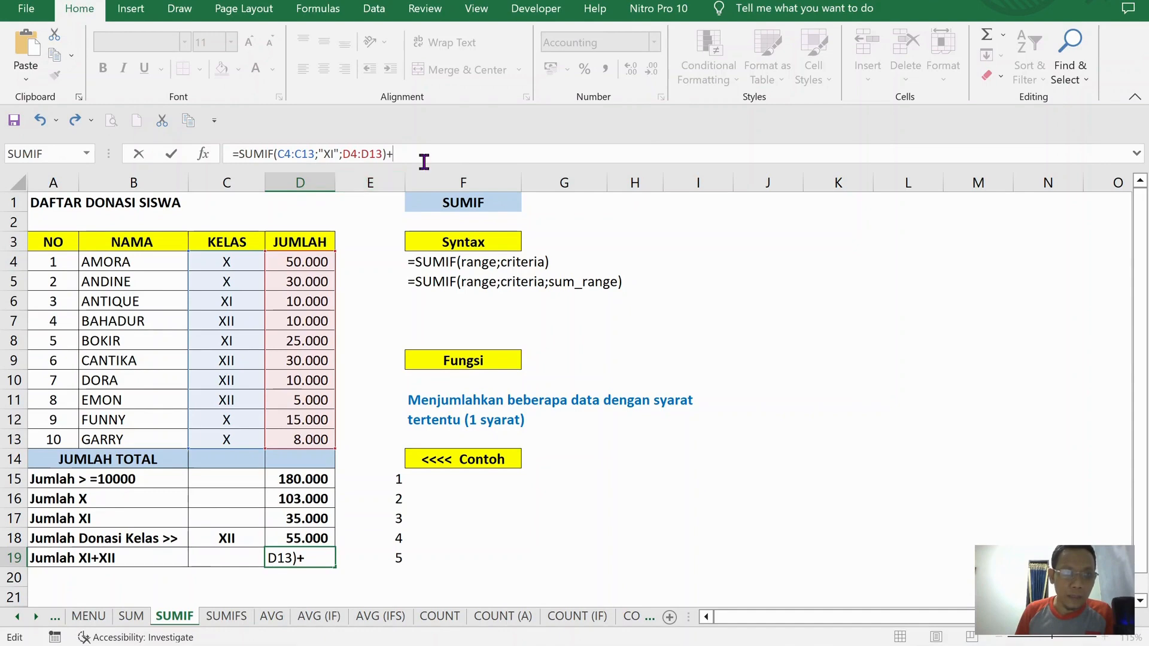
key(ctrl+v)
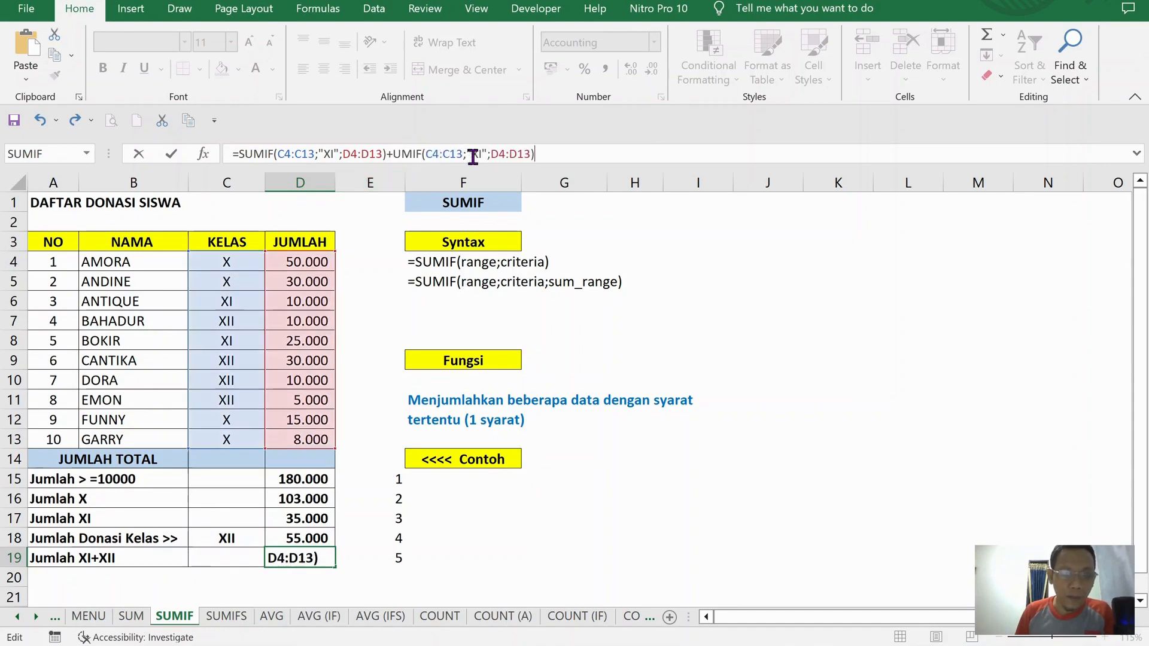
- Correct the second function's name to SUMIF, set its criterion to XII, and enter the D19 formula
click(392, 154)
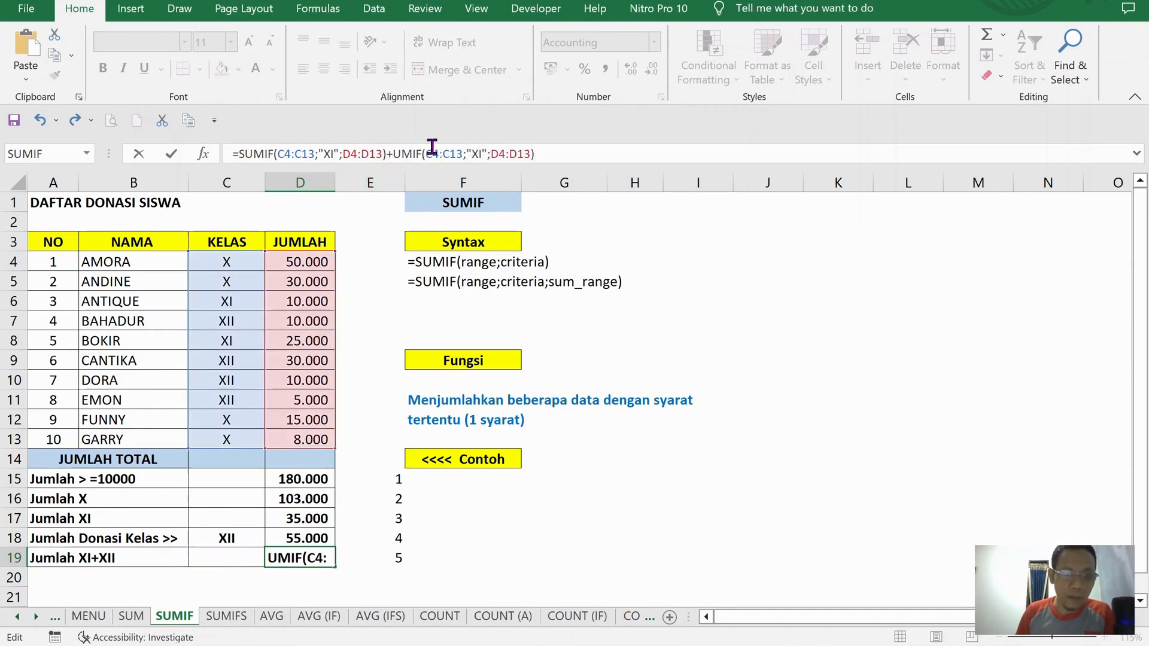
text(S)
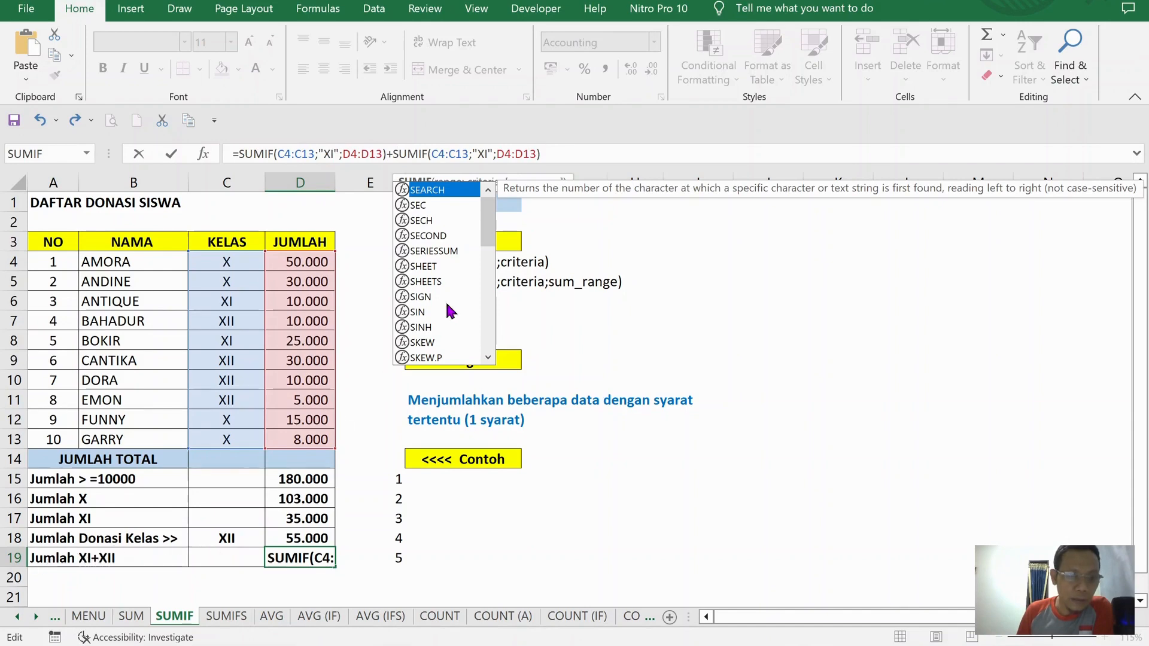
click(489, 151)
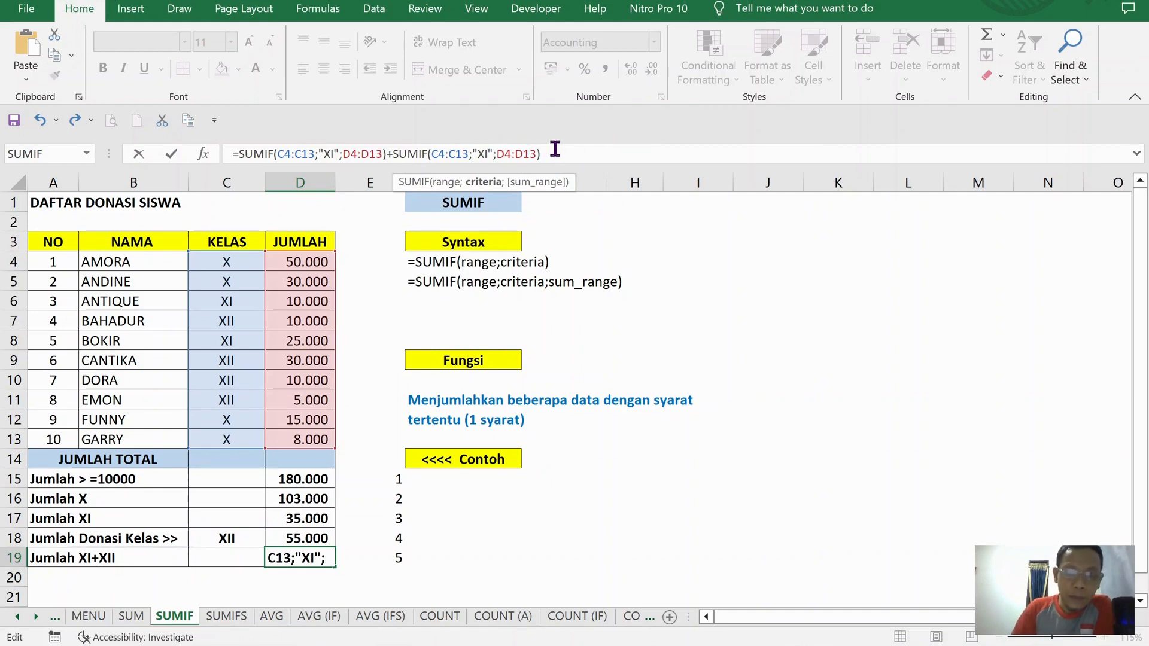
text(I)
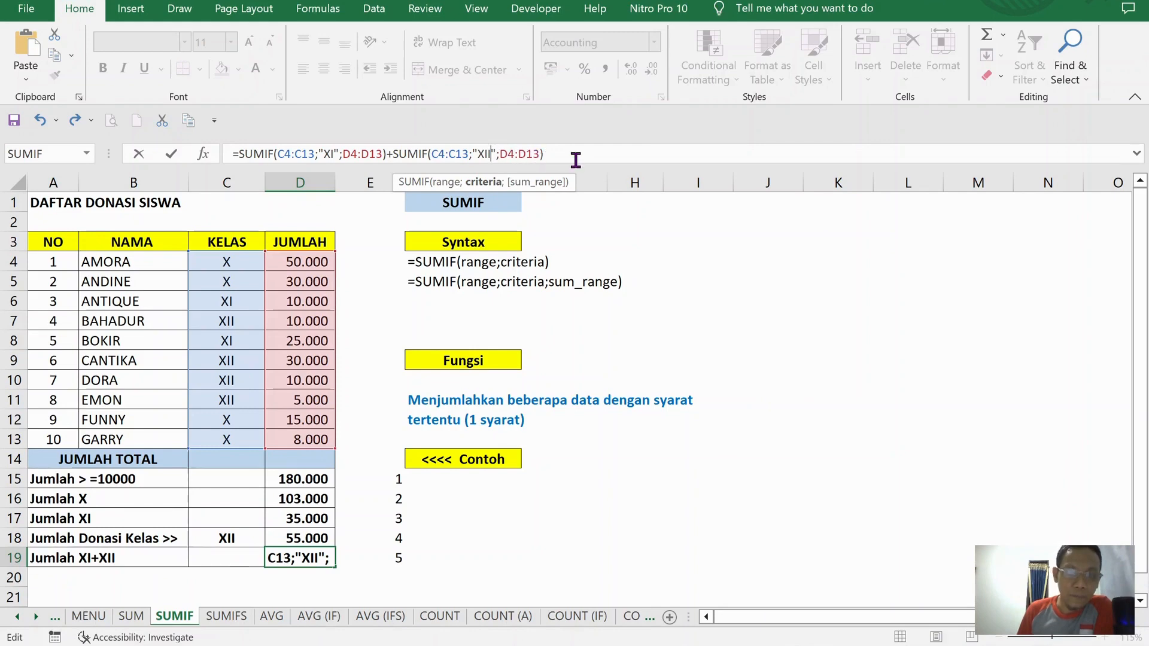
key(Return)
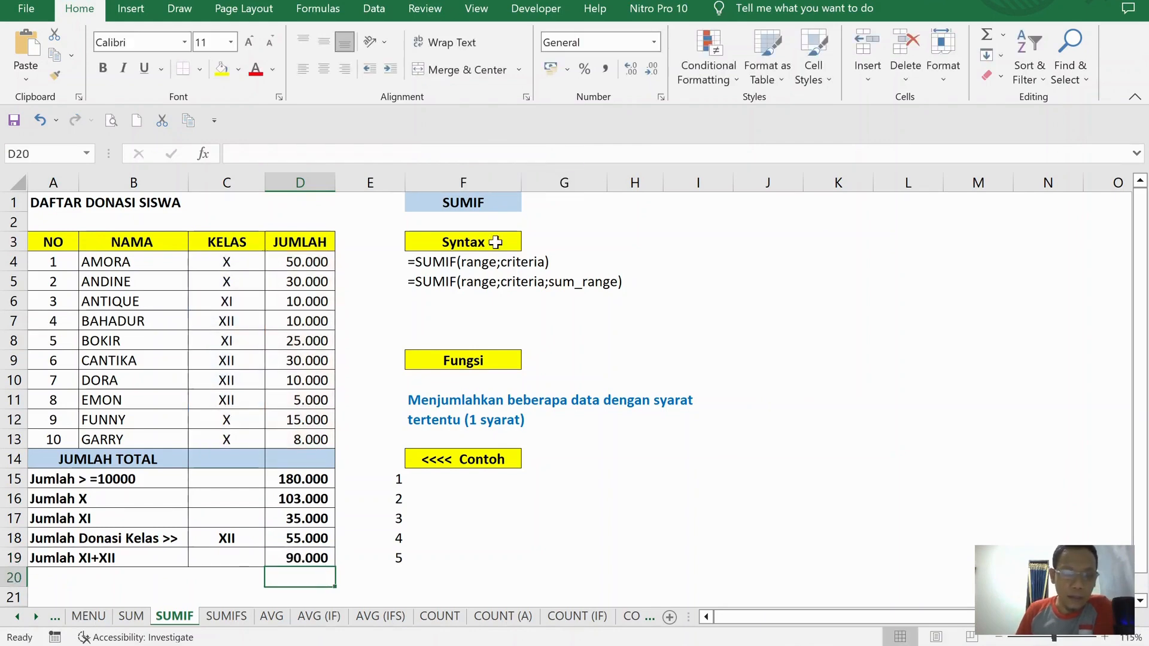
- Compare the combined total in D19 with the class XI and XII totals, and look at the SUMIFS sheet
click(326, 518)
click(322, 538)
click(317, 558)
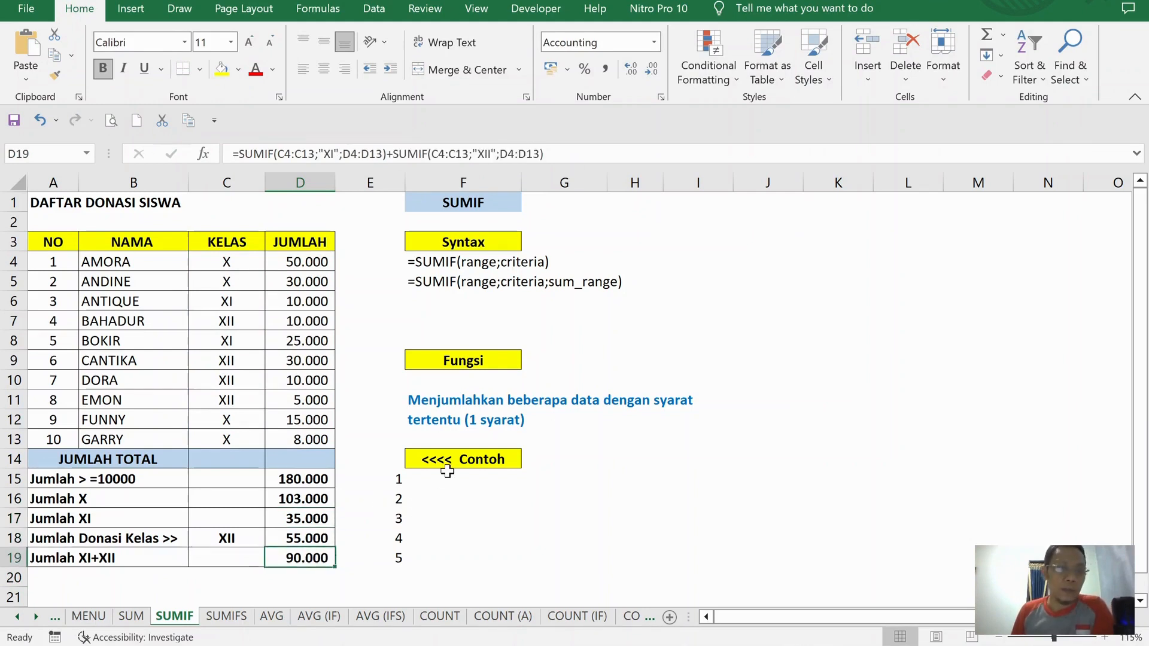
click(440, 501)
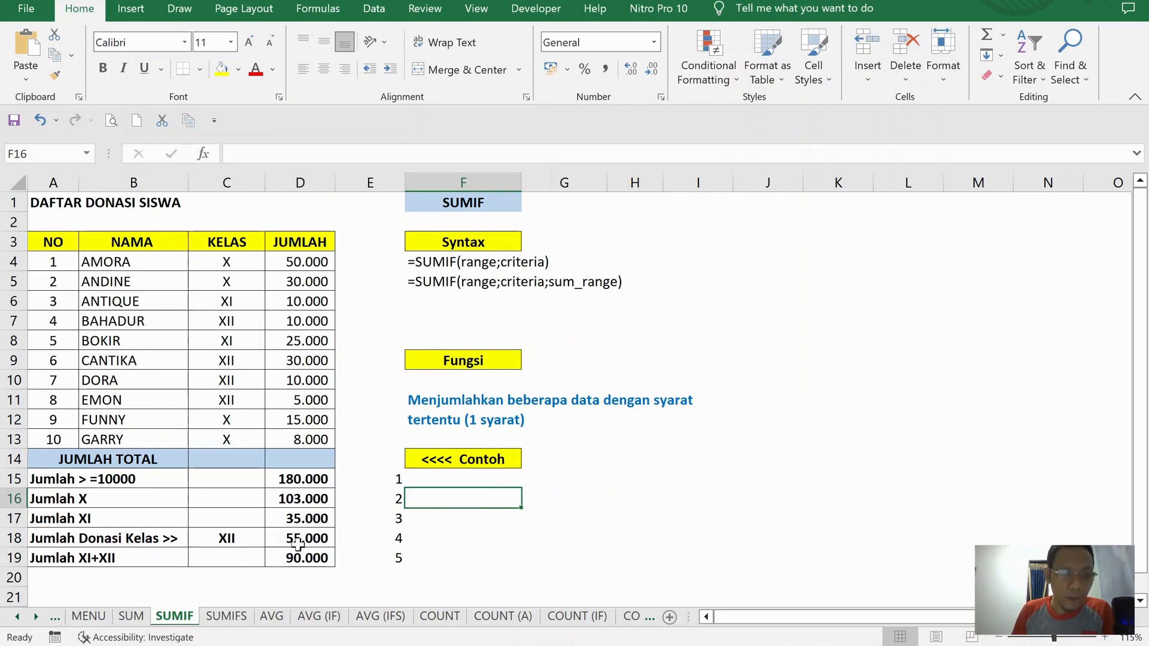
click(228, 616)
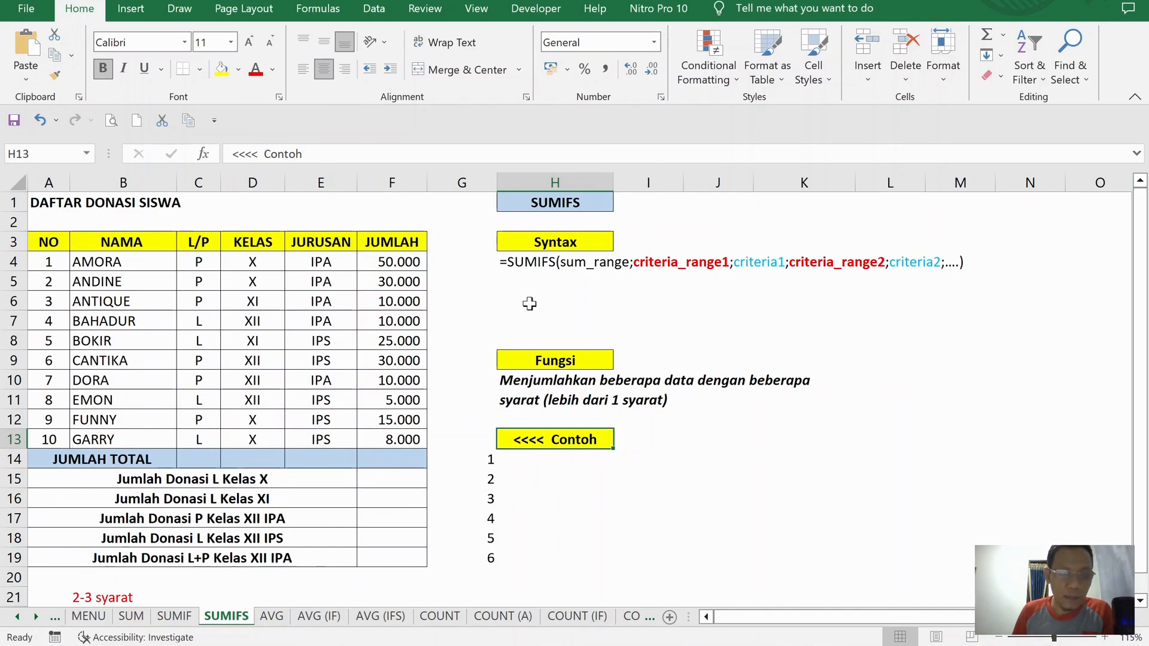
click(537, 284)
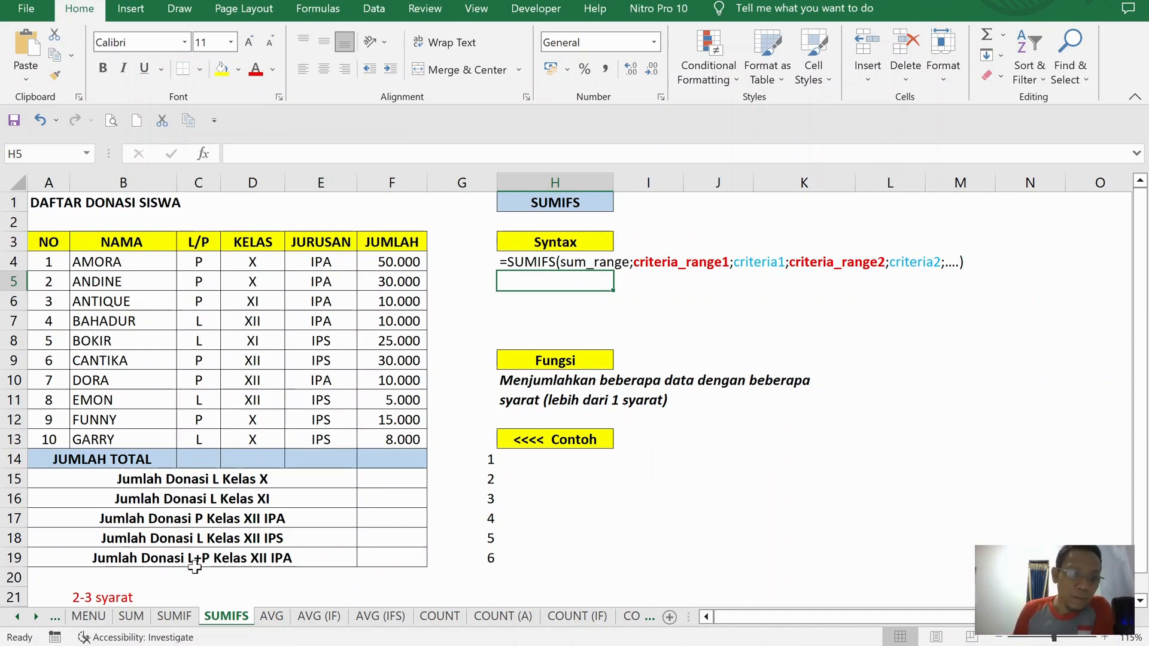
- Return to the SUMIF sheet and review the condition labels and formulas in rows 15 to 19
click(174, 616)
scroll(470, 356, down, 1)
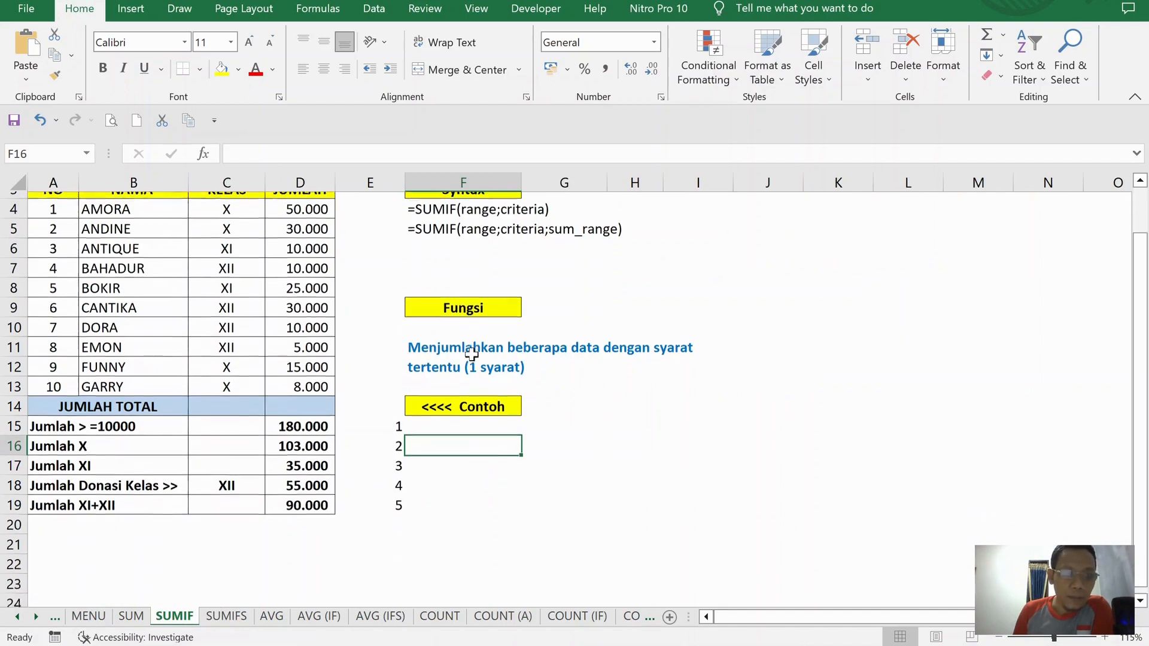
click(304, 420)
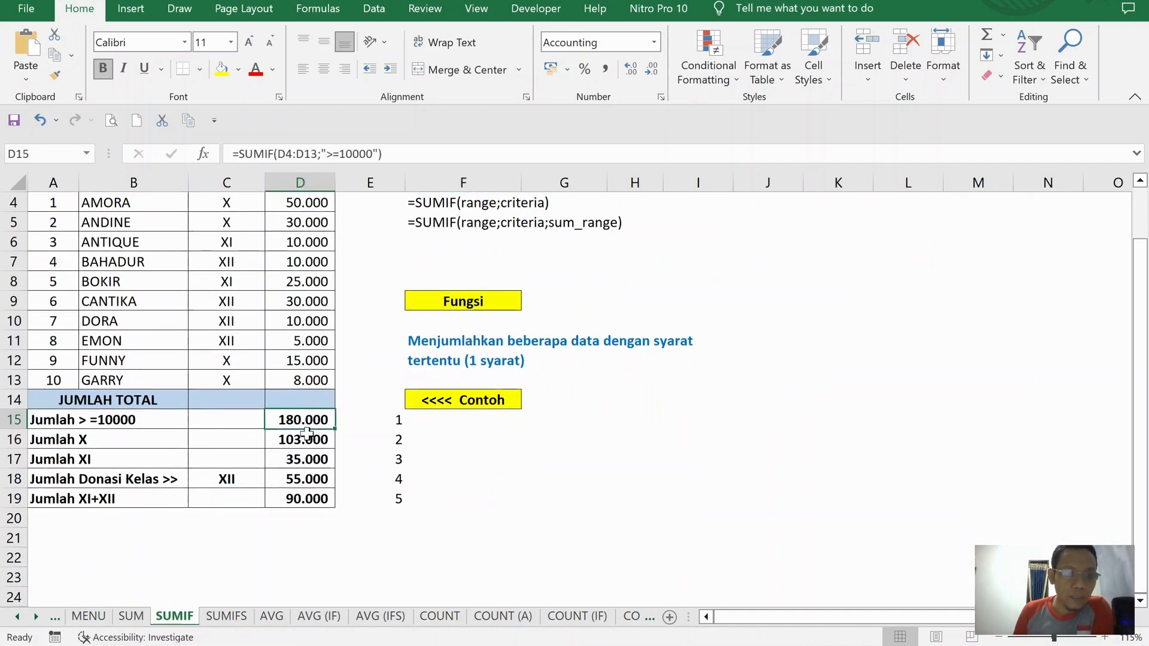
click(305, 440)
click(306, 460)
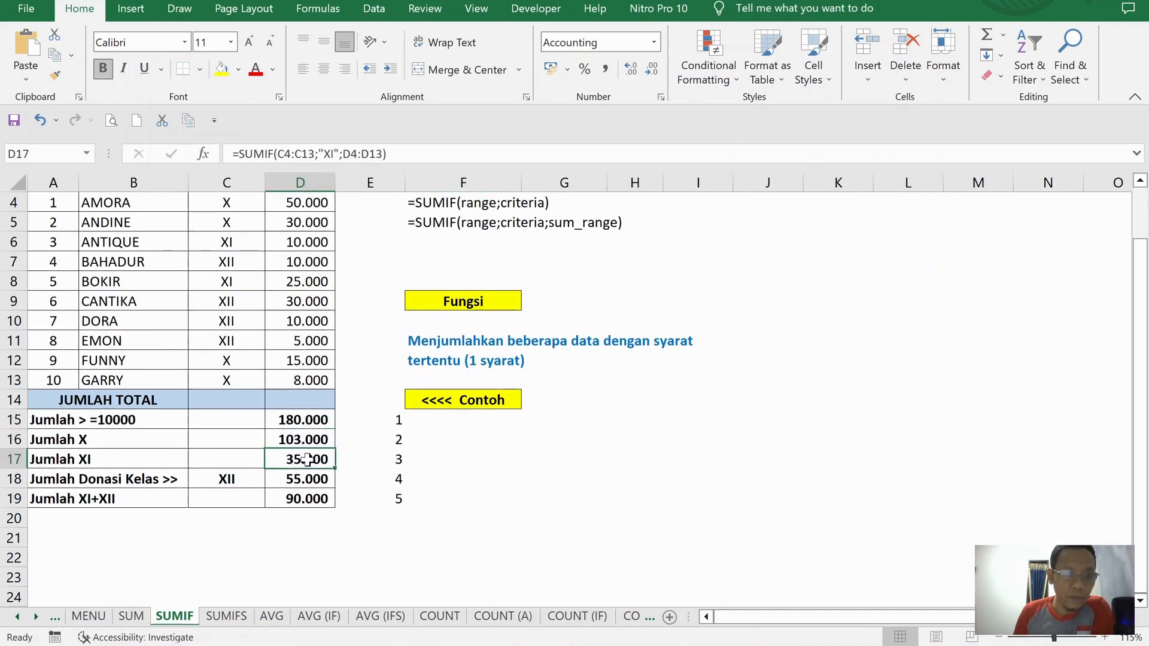
click(311, 437)
click(307, 455)
click(78, 437)
click(75, 456)
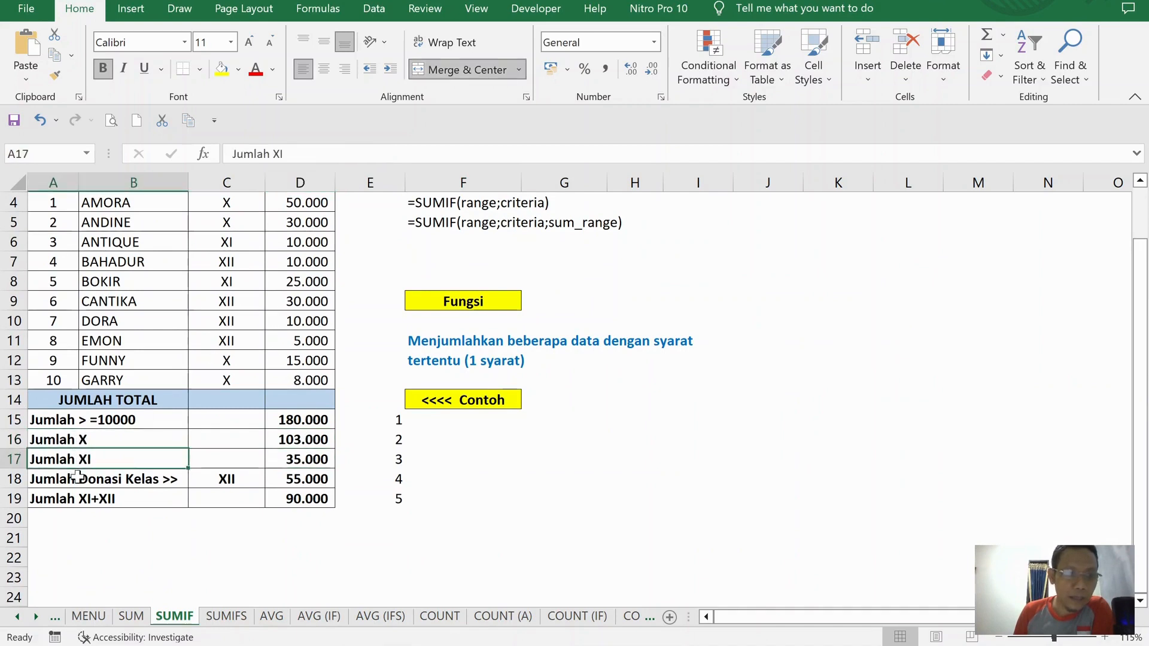
click(77, 476)
click(70, 497)
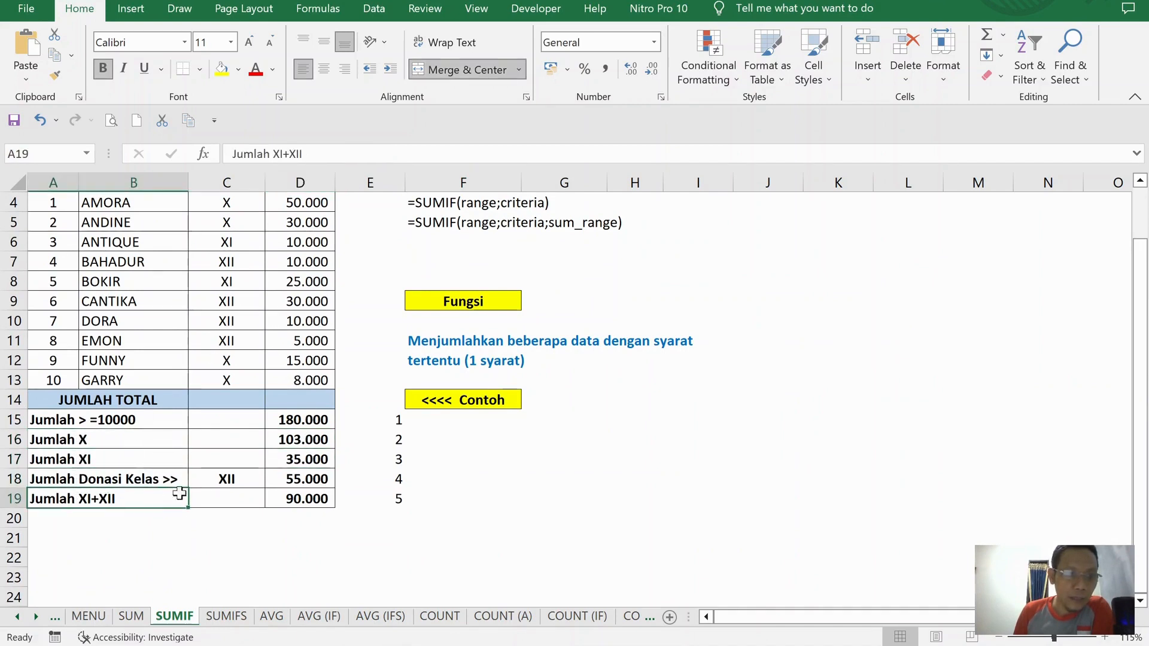
click(292, 497)
click(85, 500)
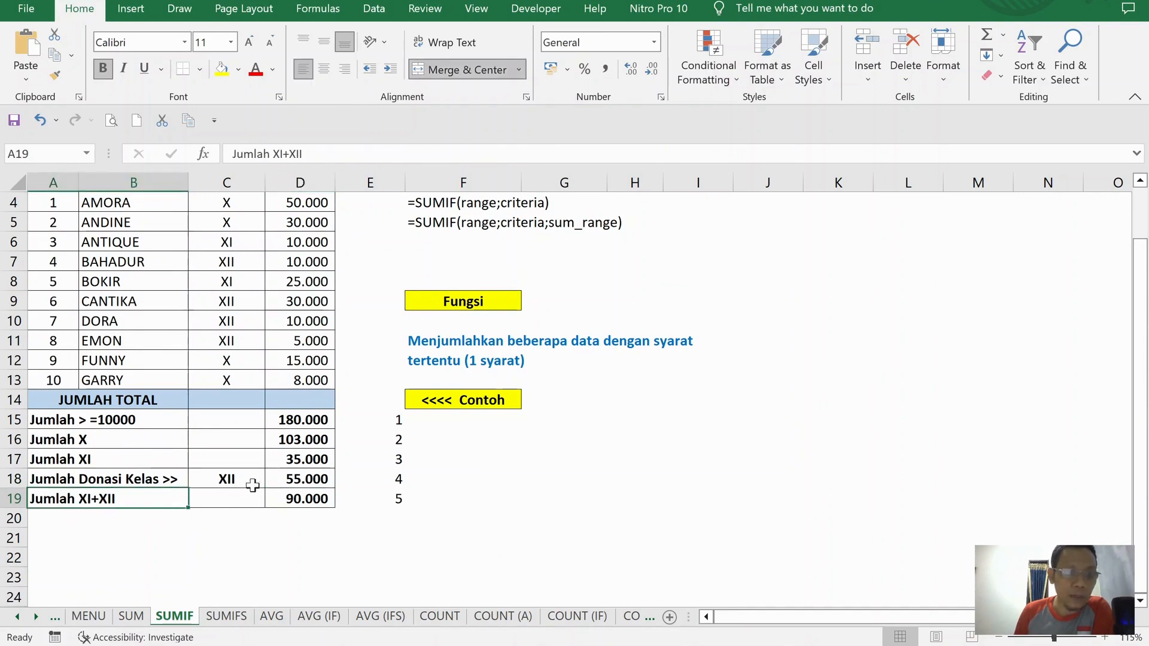
click(305, 496)
- Open the SUMIFS sheet and examine its syntax and the conditions in the Jumlah Donasi L Kelas X and XI rows
click(226, 615)
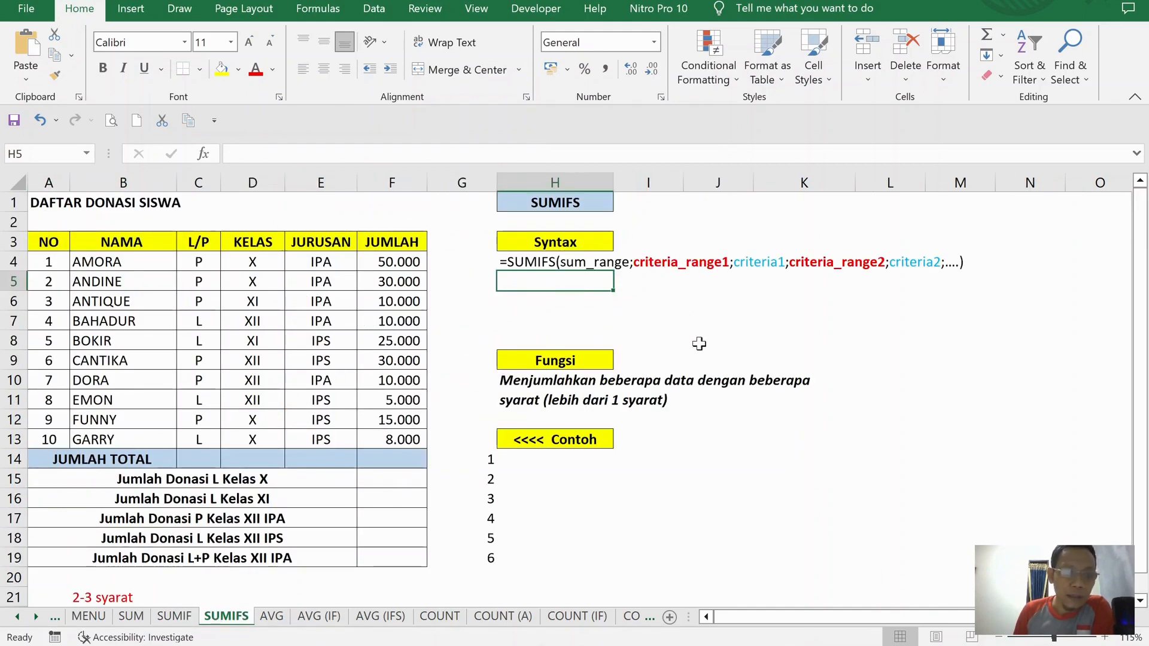
click(554, 263)
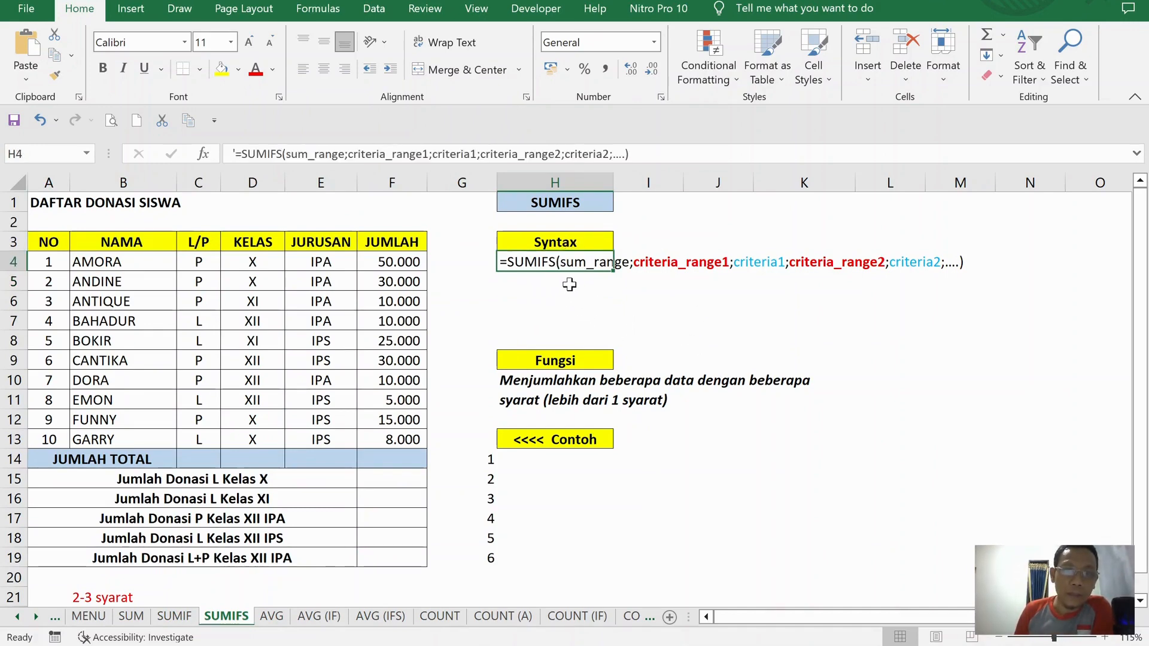
click(610, 289)
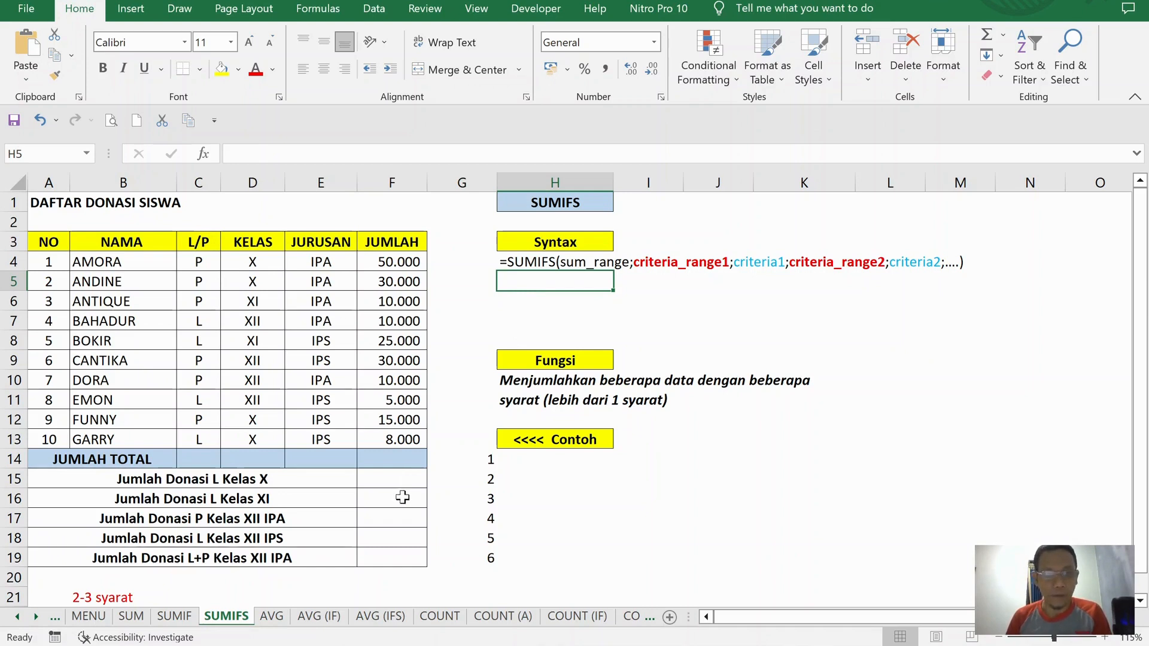
click(392, 476)
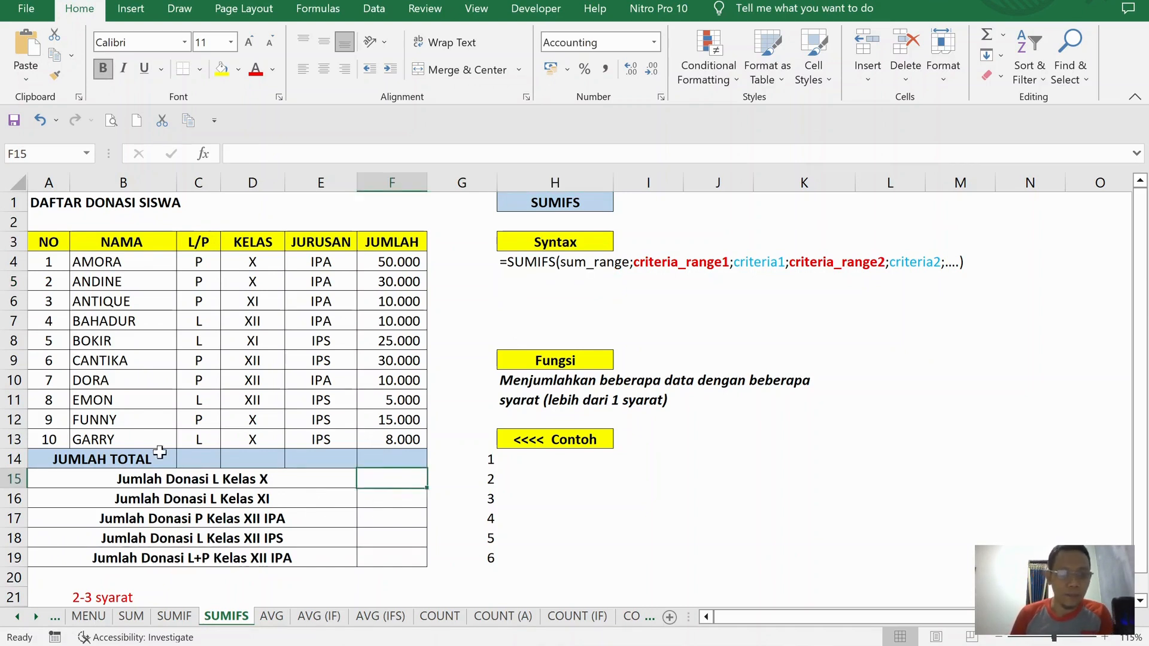
click(97, 486)
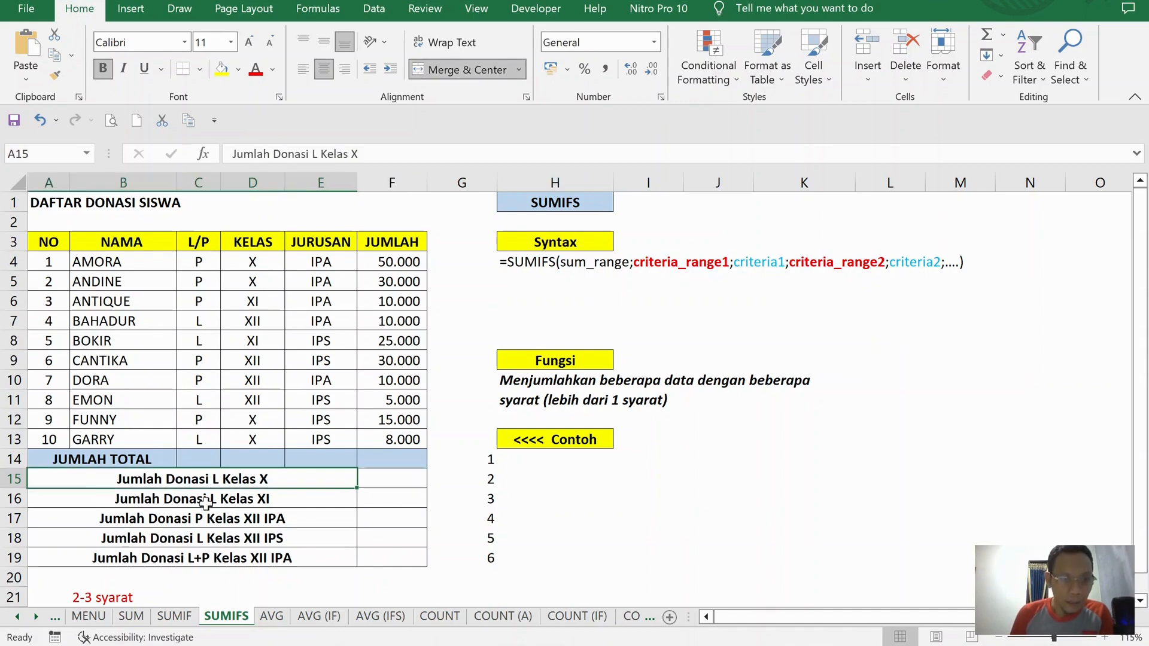
click(123, 499)
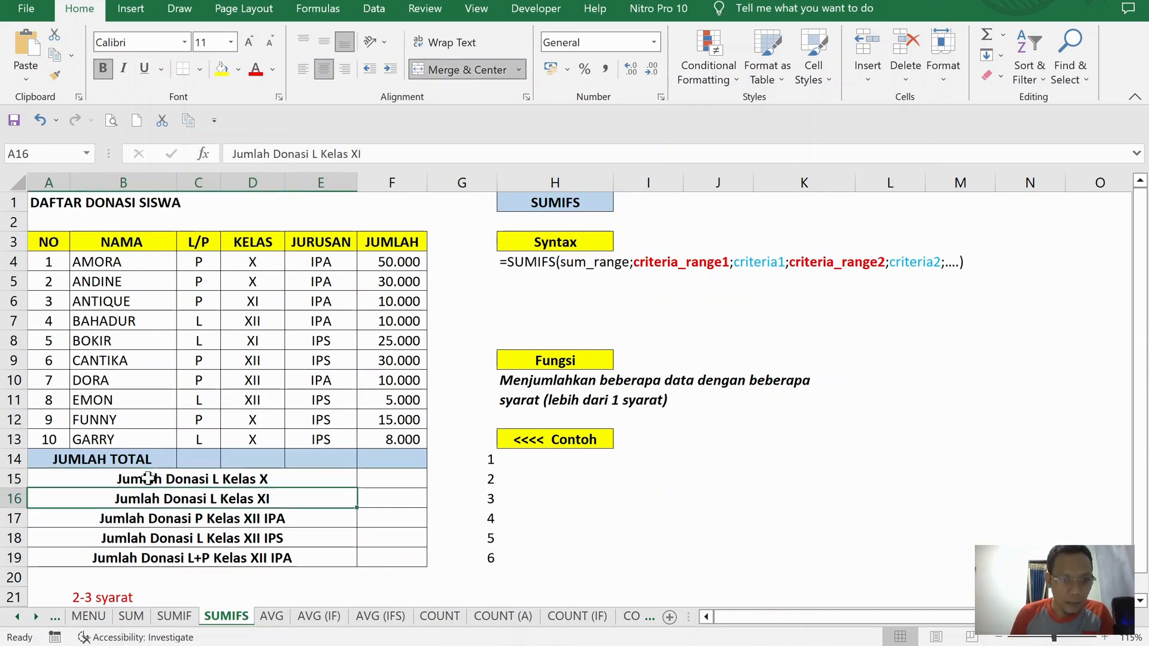
click(152, 478)
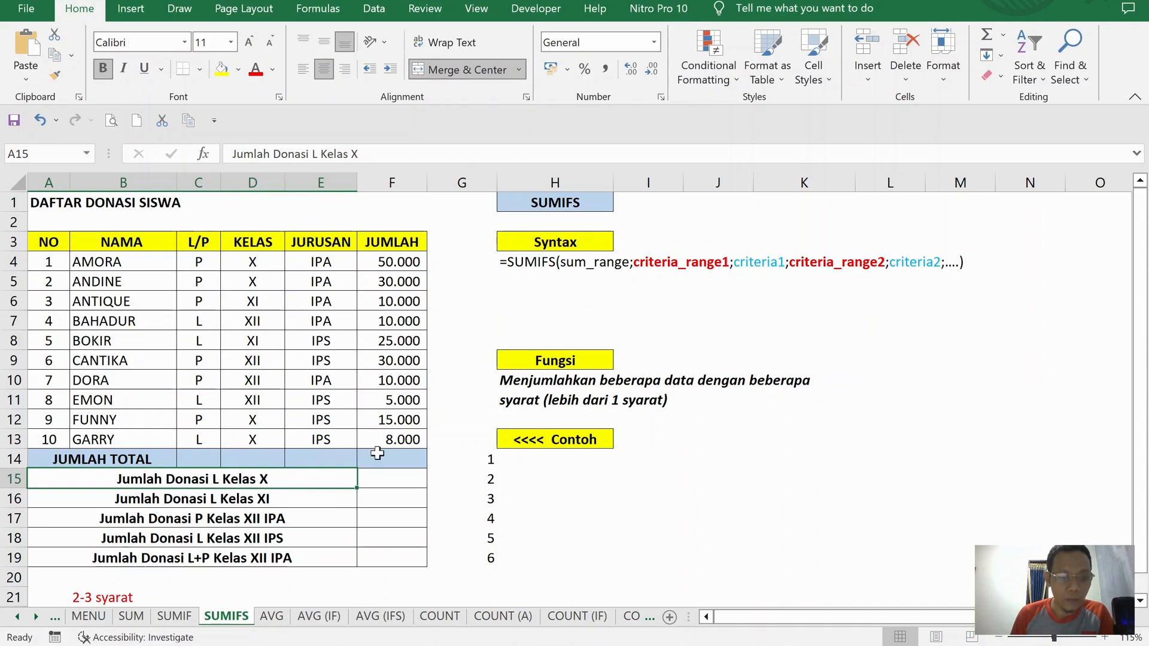
- Start a SUMIFS function in F15 for Jumlah Donasi L Kelas X, with F4:F13 as the sum range
click(384, 474)
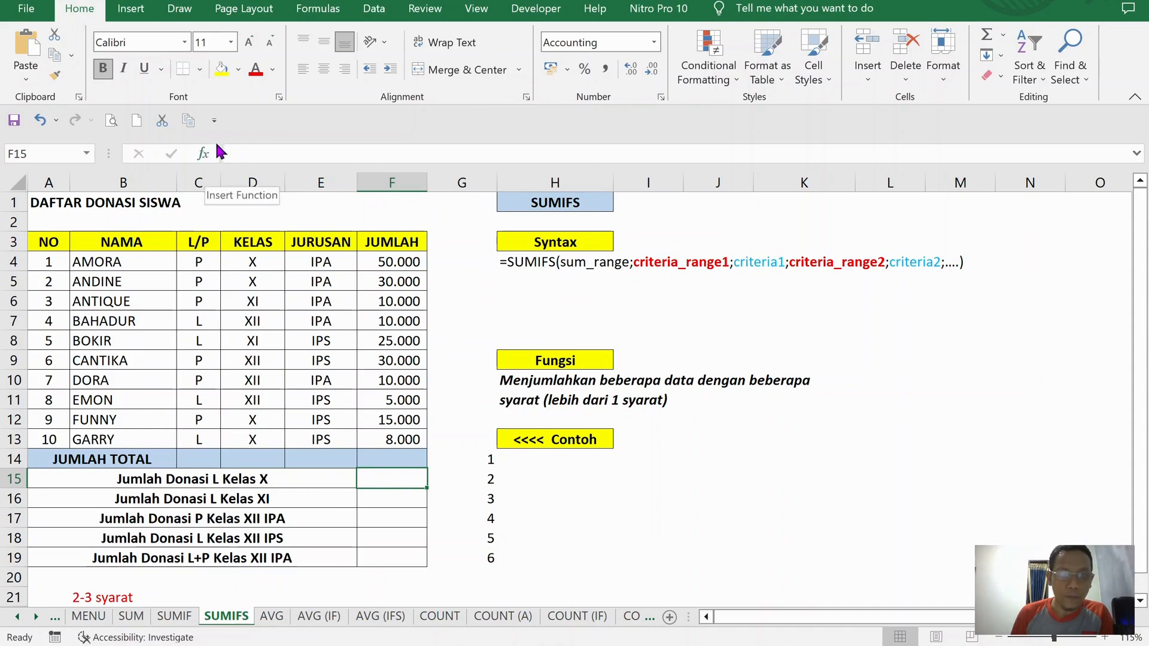
click(203, 155)
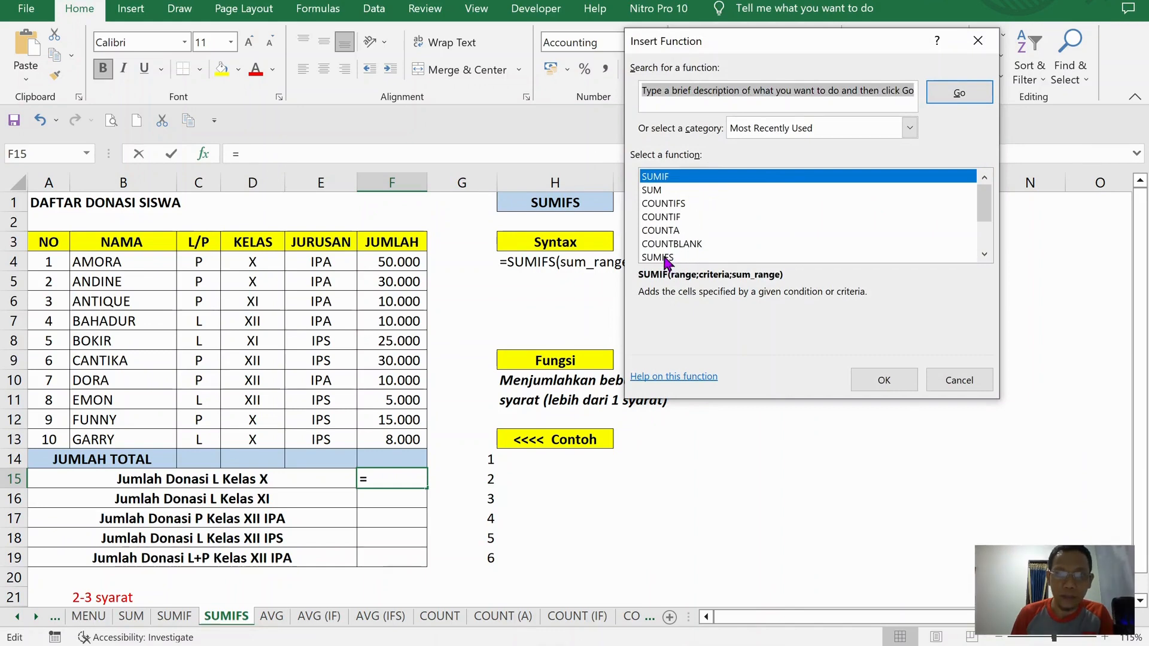
click(682, 257)
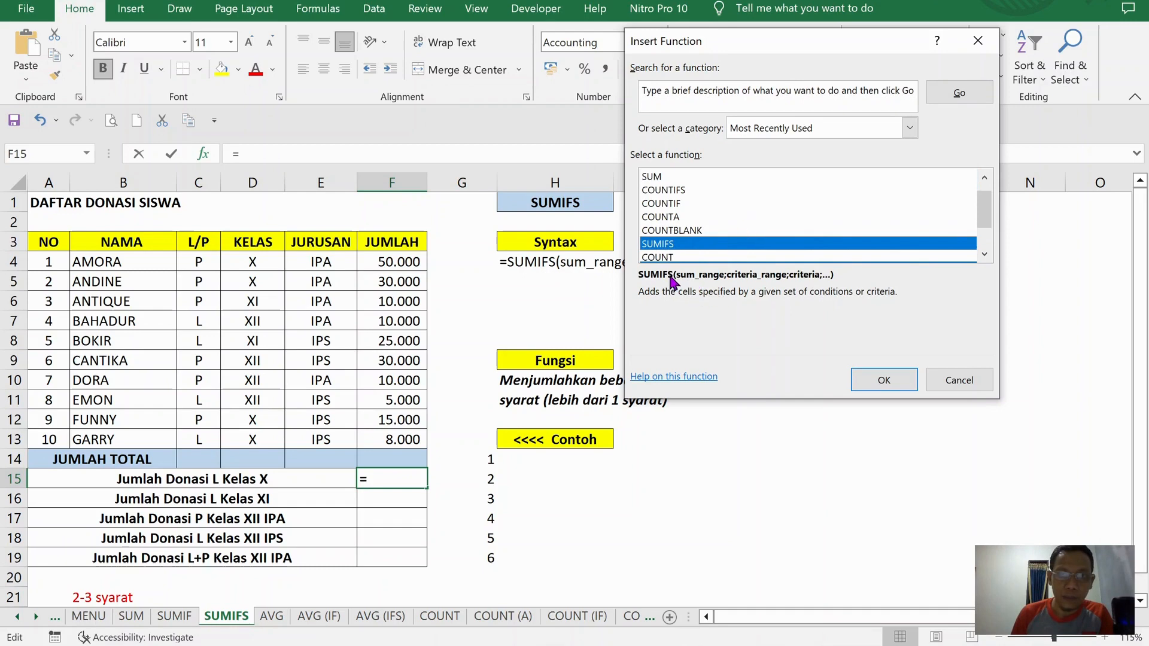
drag(794, 47, 923, 28)
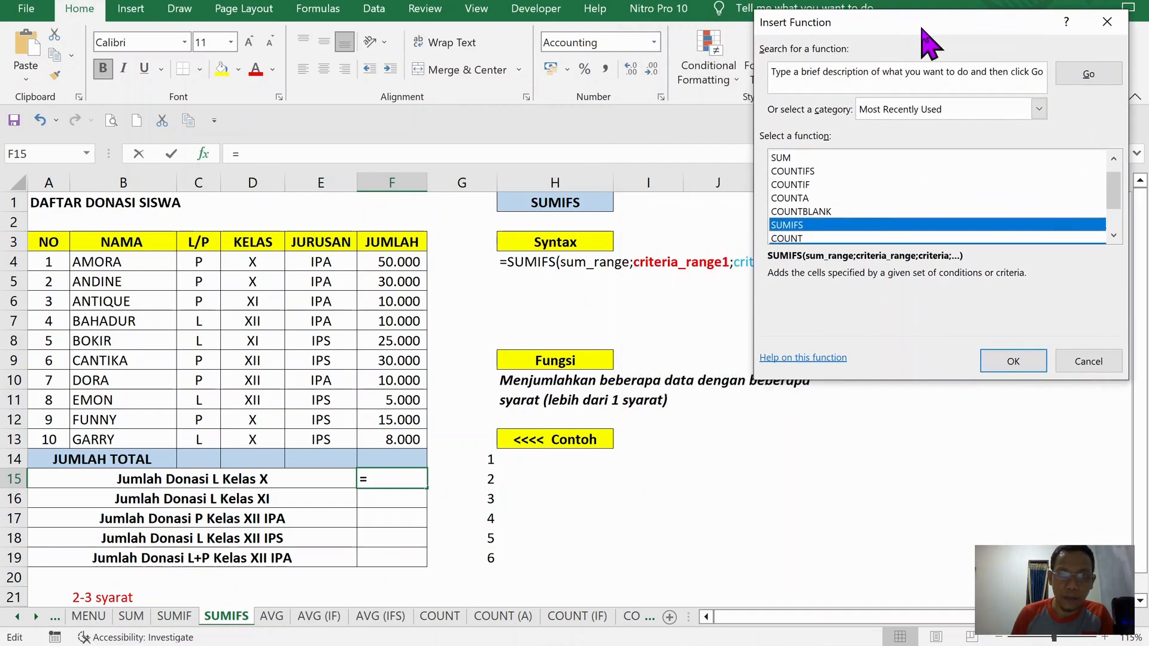
click(1013, 360)
drag(820, 34, 684, 112)
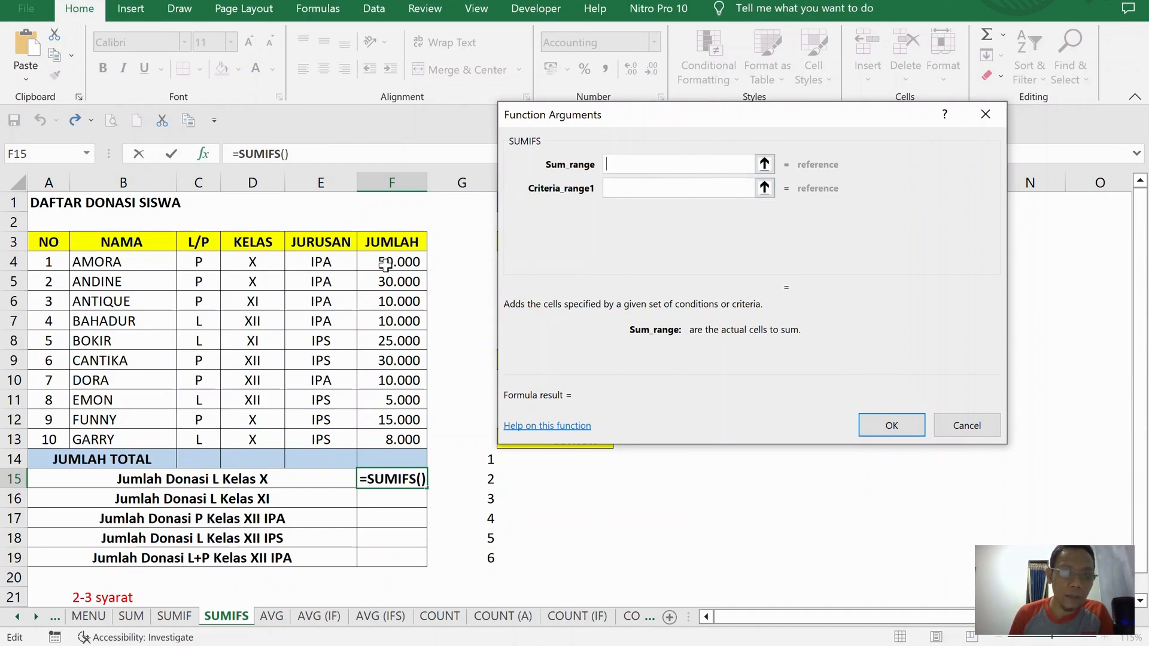
drag(384, 264, 374, 441)
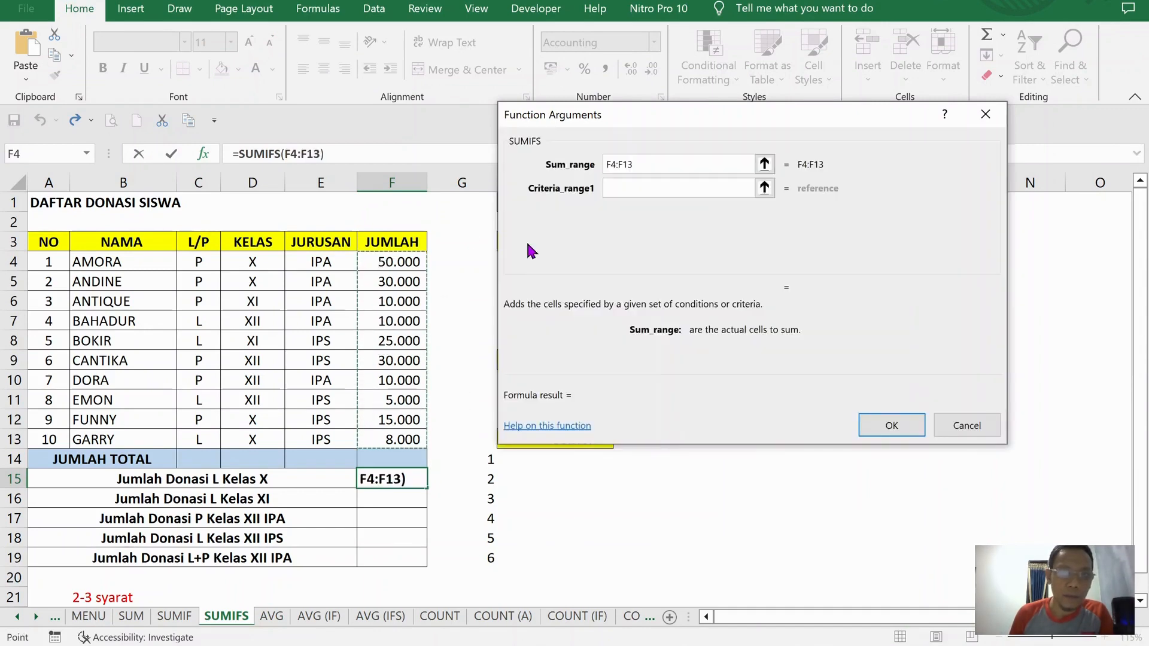
- Set the first condition of the F15 function to criteria range C4:C13 with the criterion L
click(636, 192)
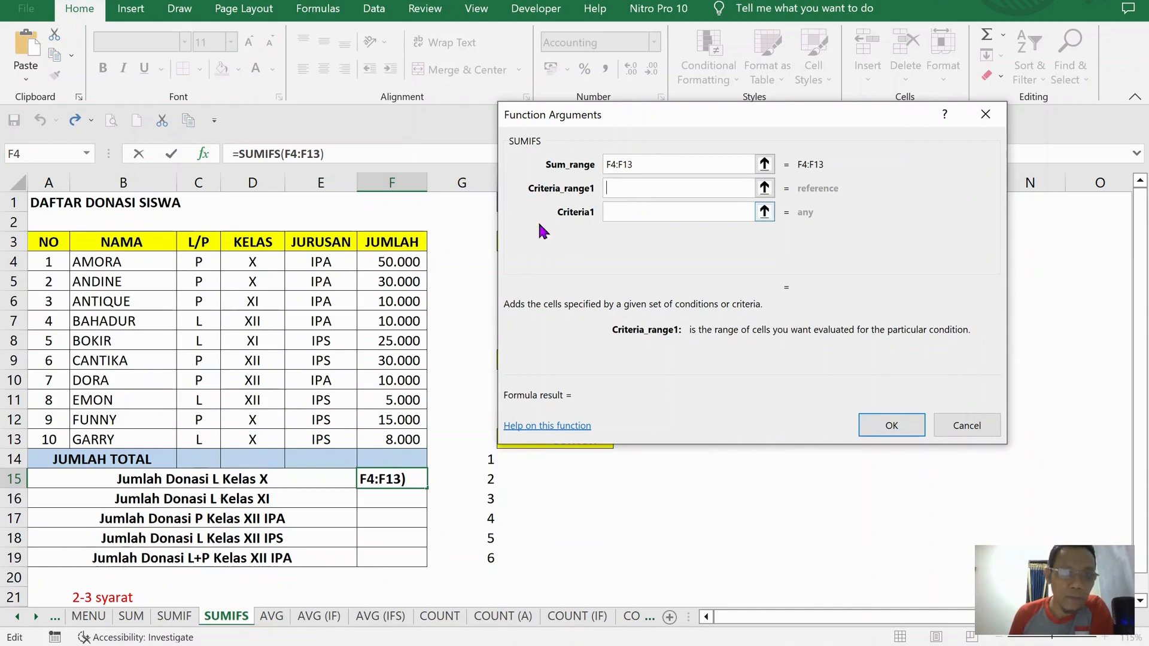
drag(203, 261, 206, 442)
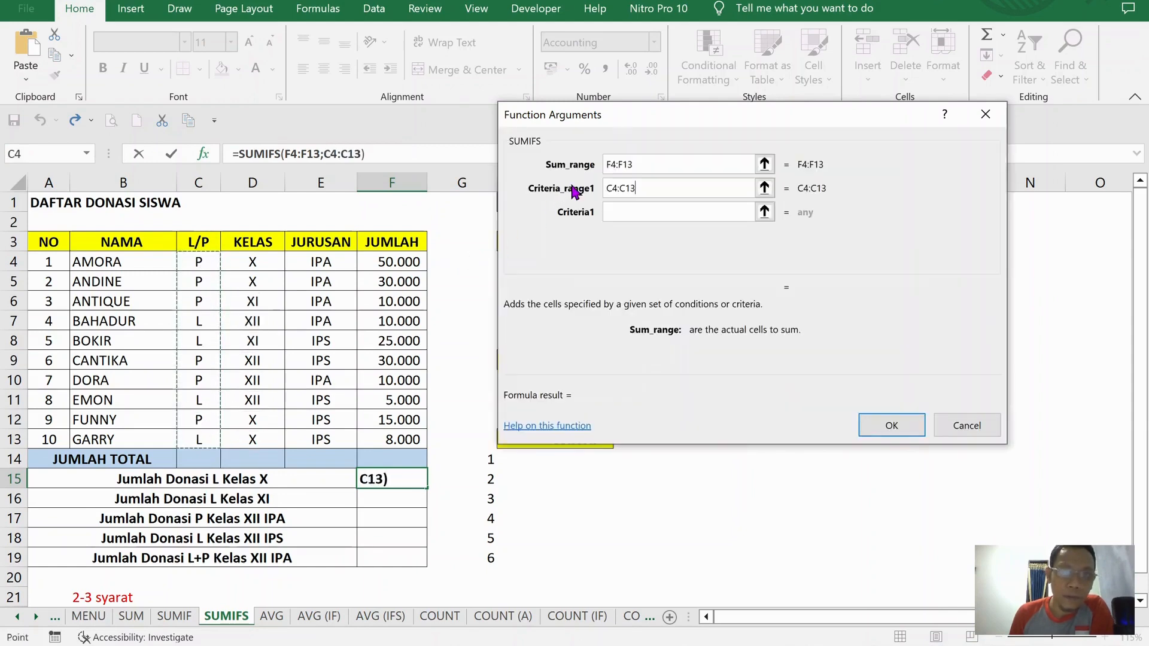
click(625, 211)
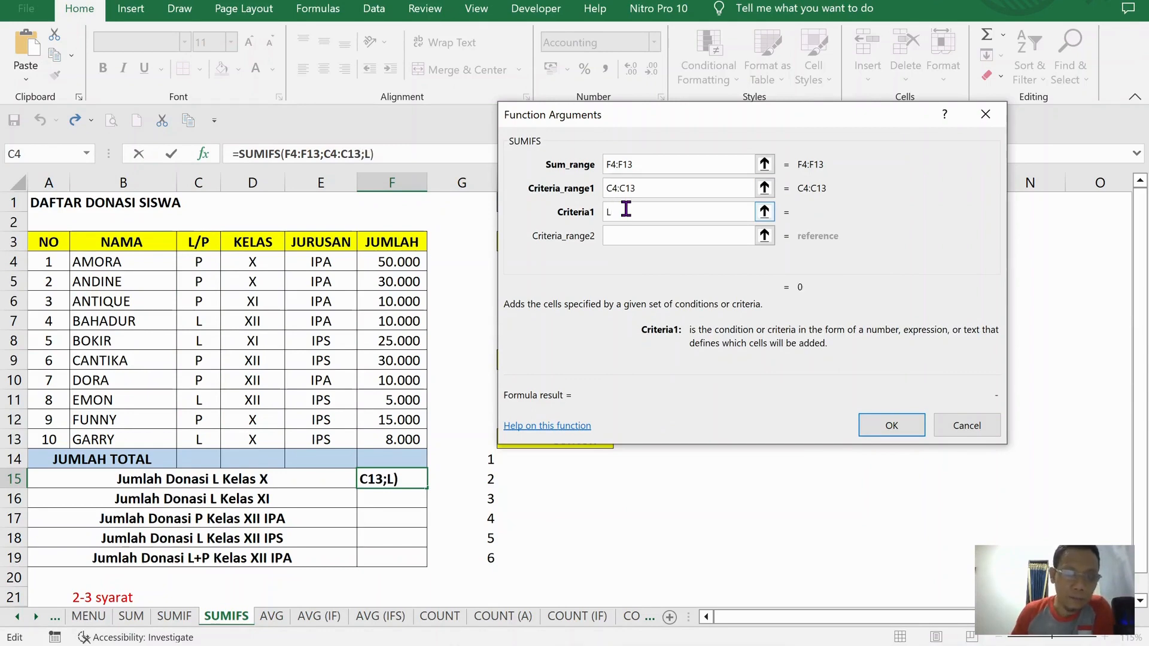
text(L)
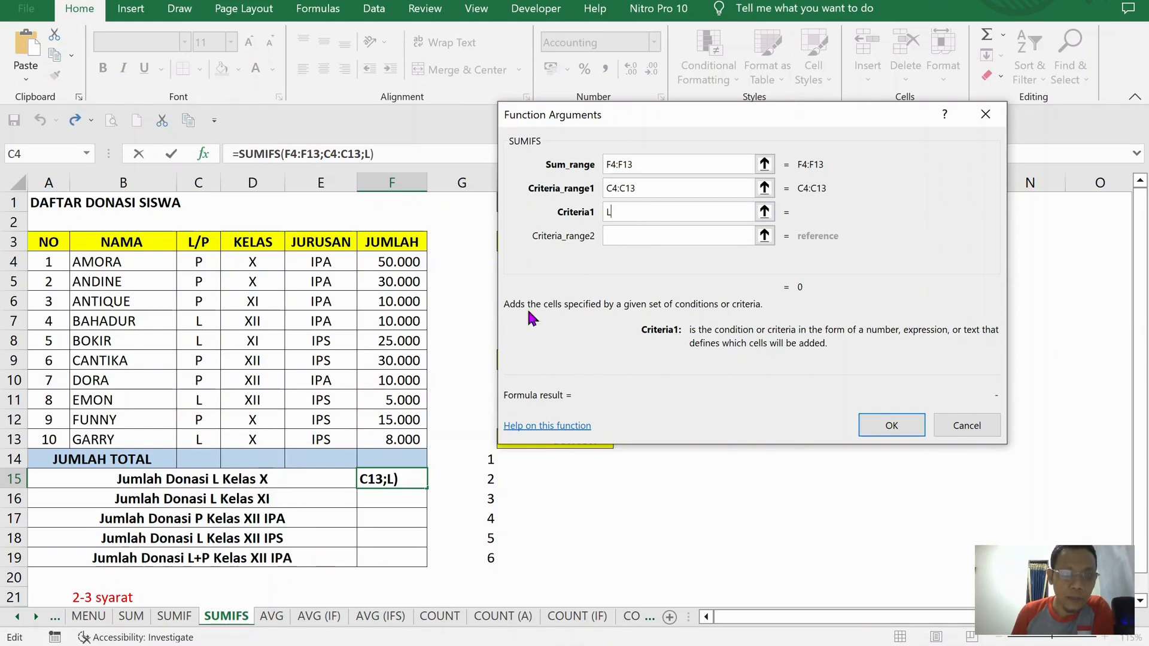
- Add D4:D13 with the criterion X as the second condition and enter the F15 formula
click(619, 237)
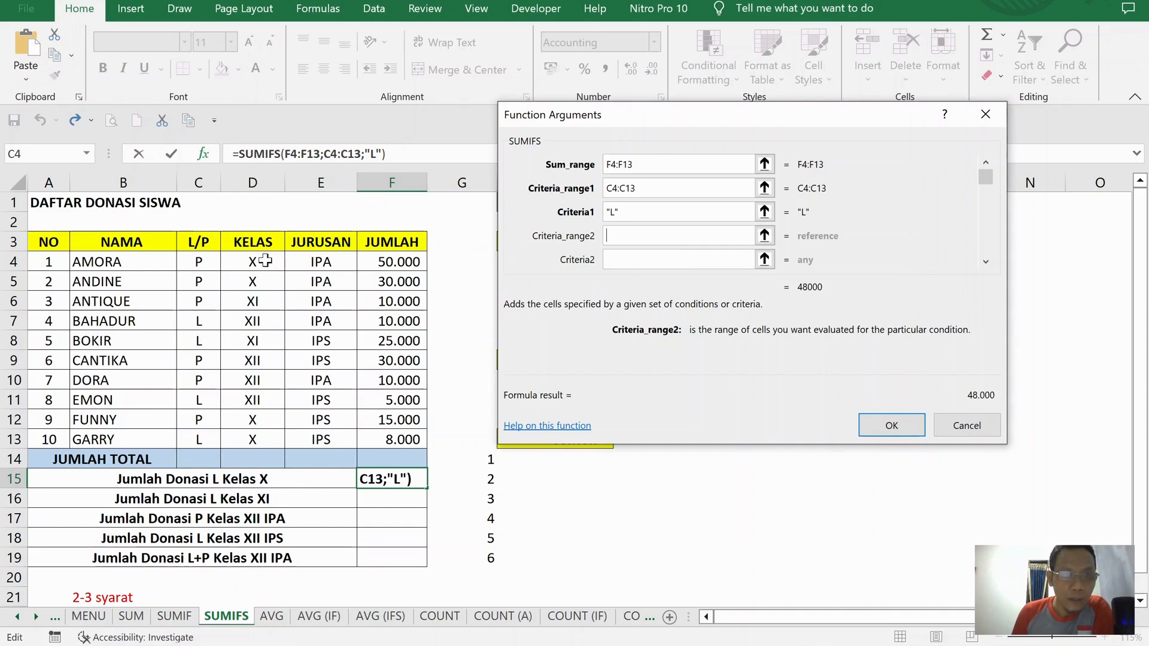
drag(264, 261, 253, 440)
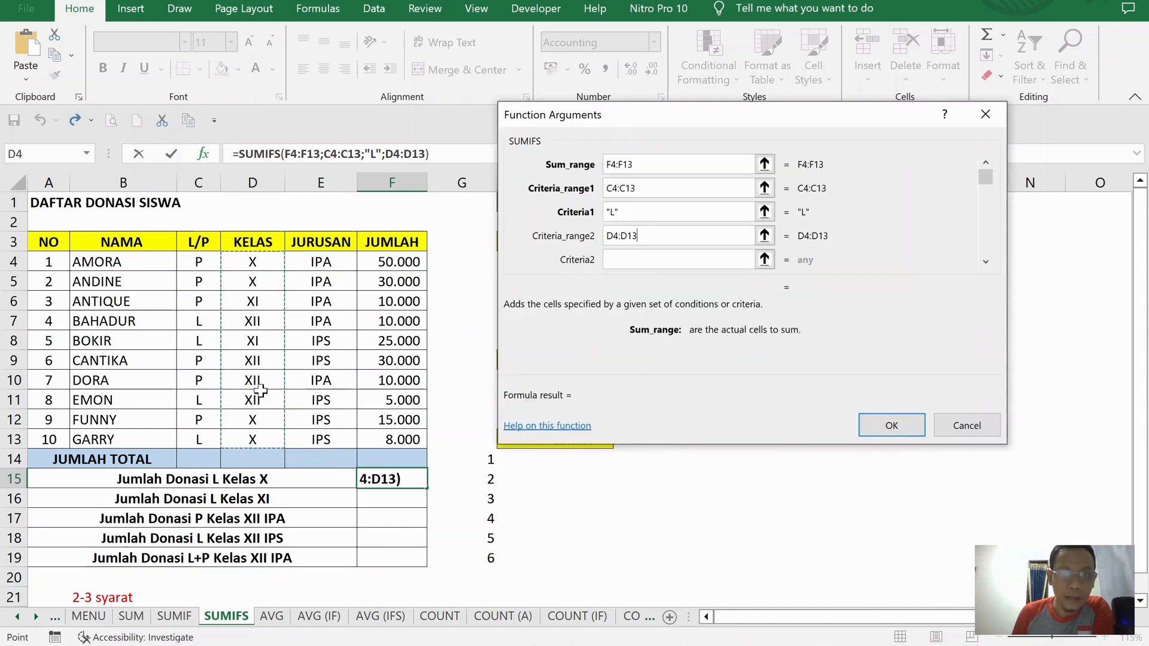
click(652, 260)
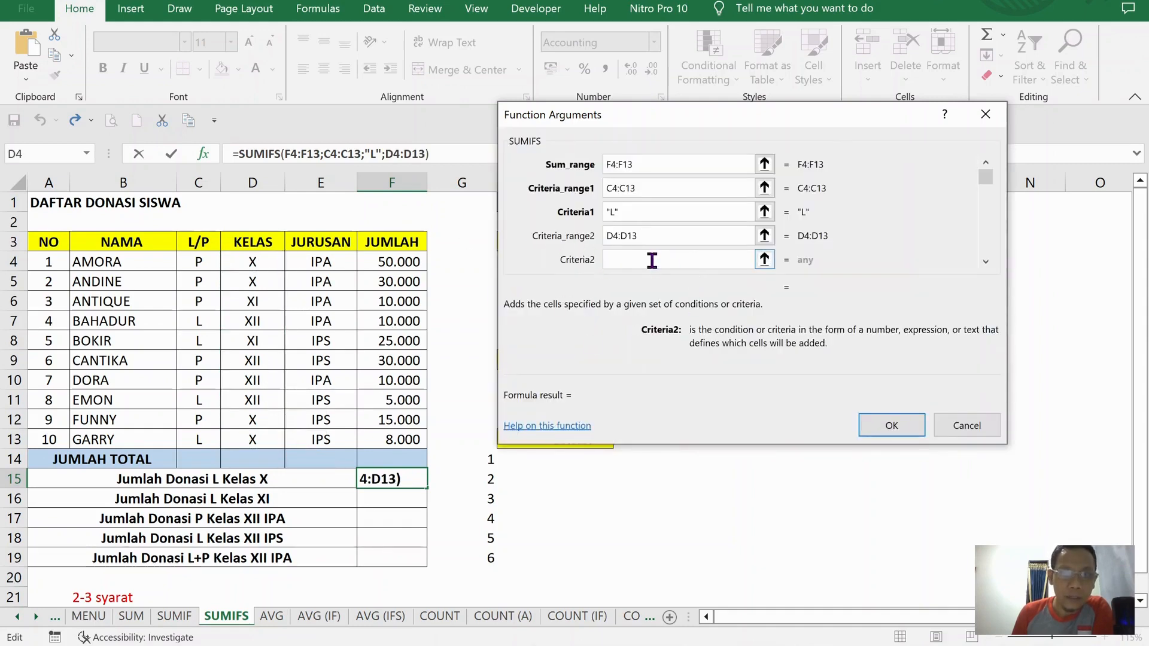
text(X)
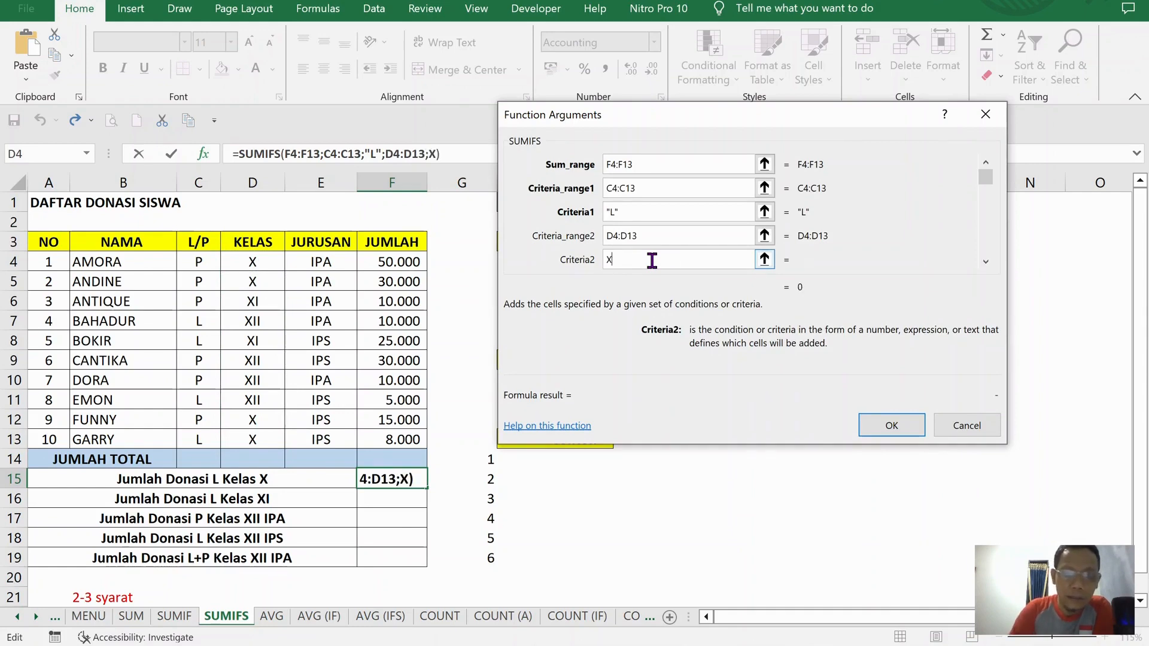
click(684, 231)
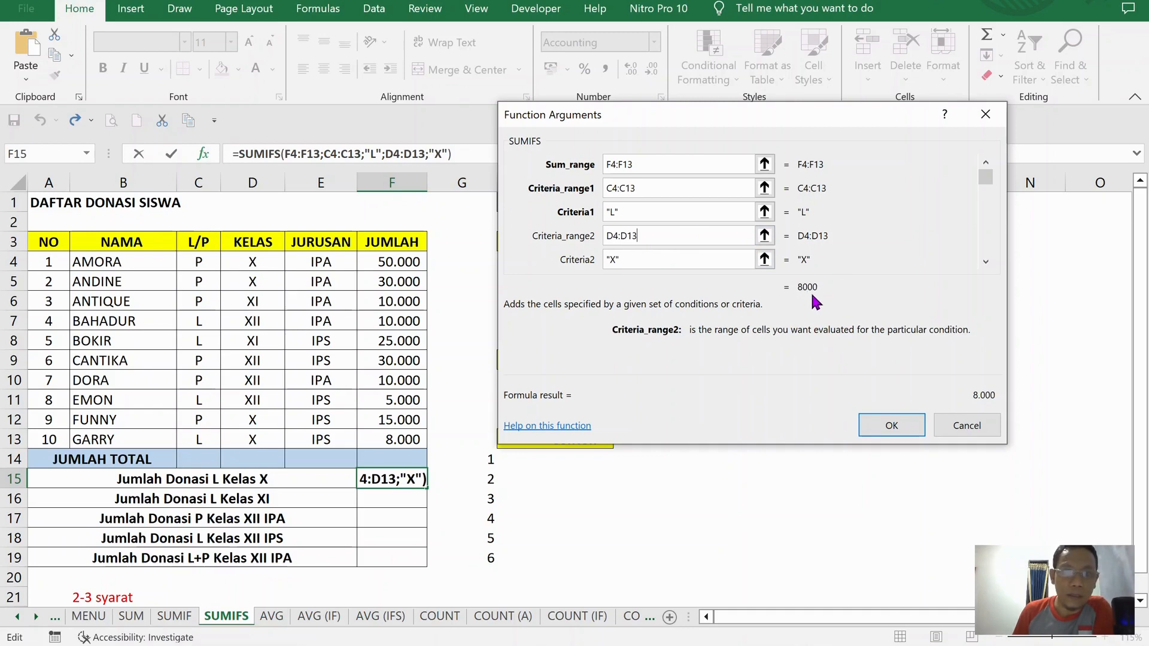
click(897, 426)
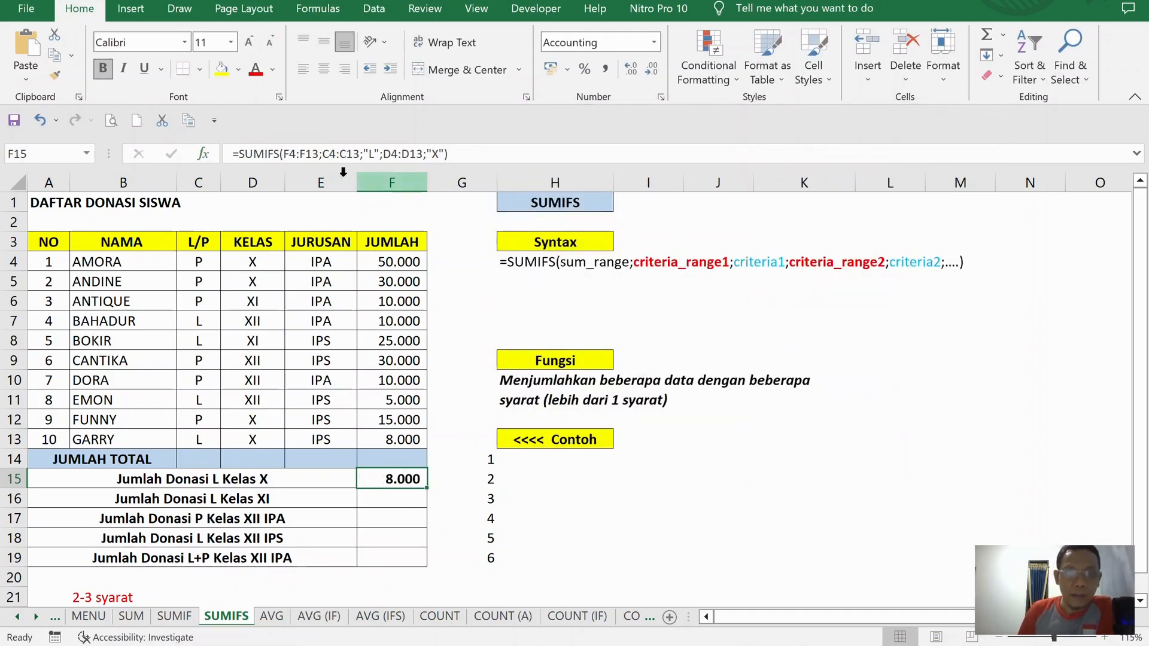
- Review the F15 function's arguments and inspect the first criterion in its formula text
click(205, 157)
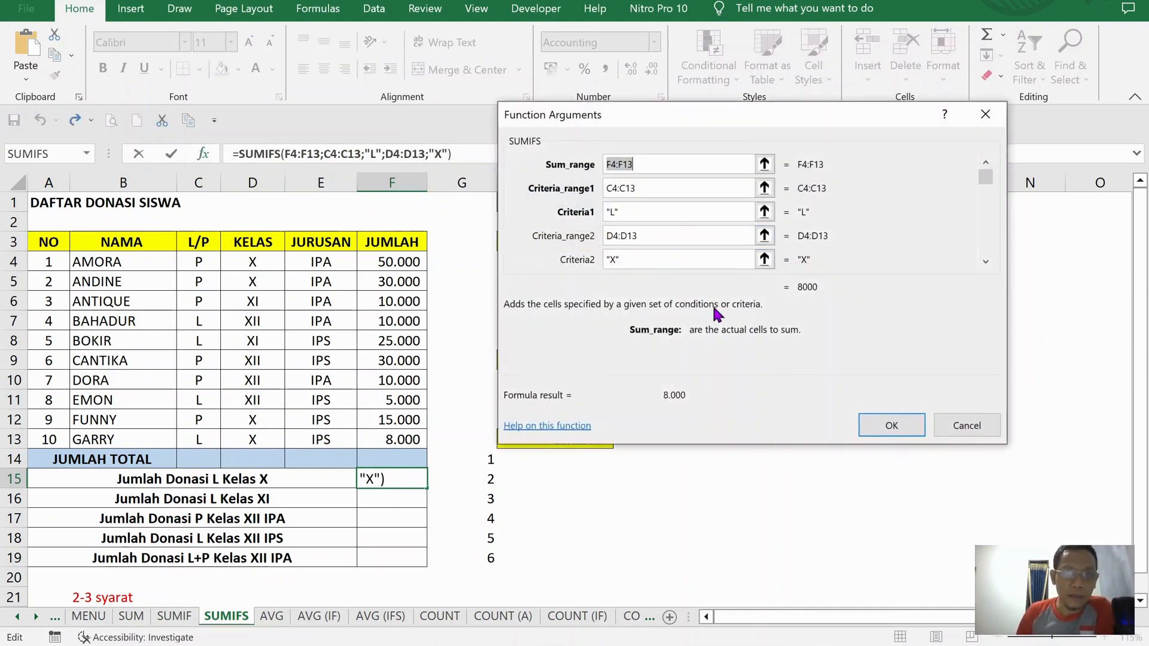
click(972, 425)
click(375, 154)
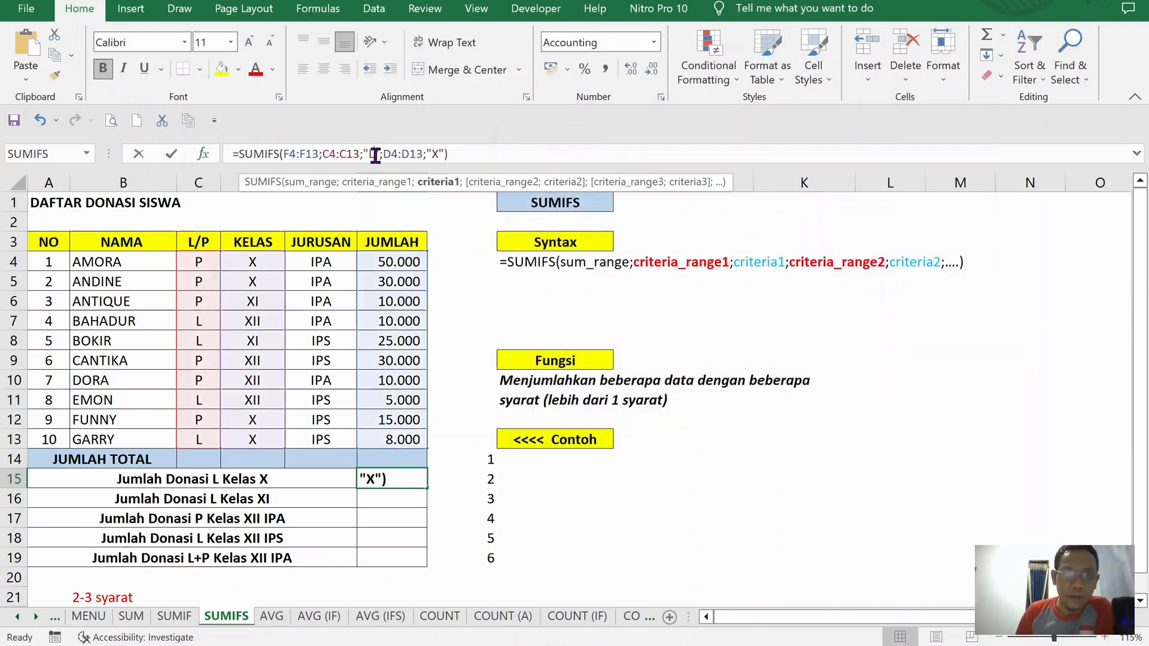
- Examine the full list of SUMIFS criteria arguments for F15 down to the last pair, then return to the first
click(204, 154)
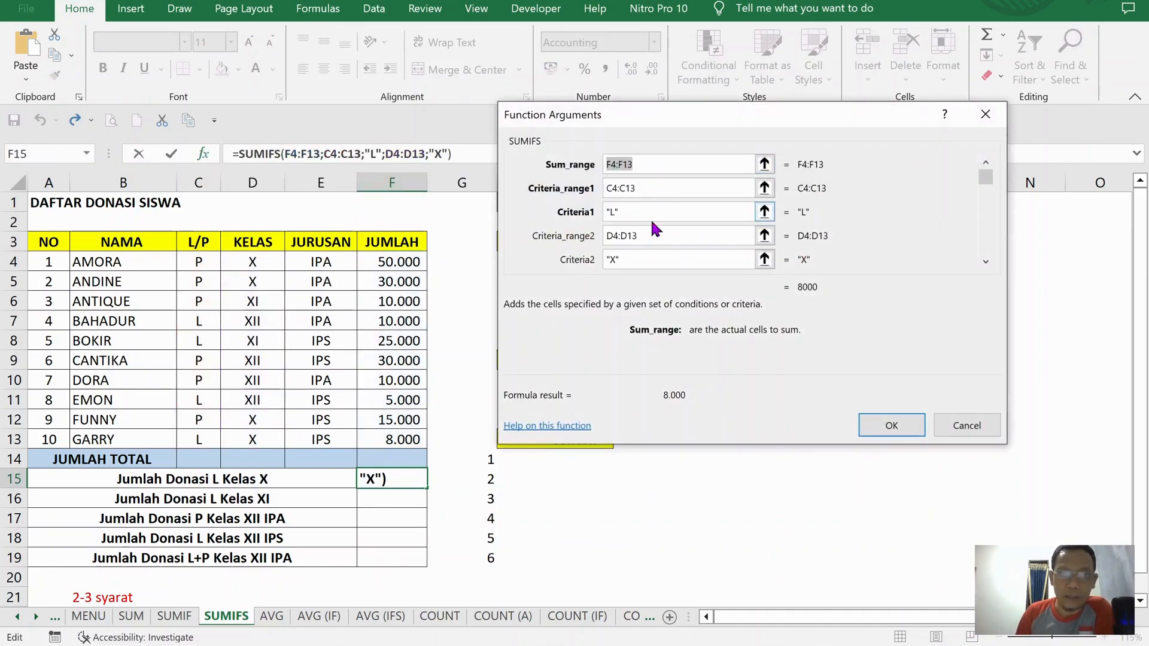
click(985, 261)
click(985, 261)
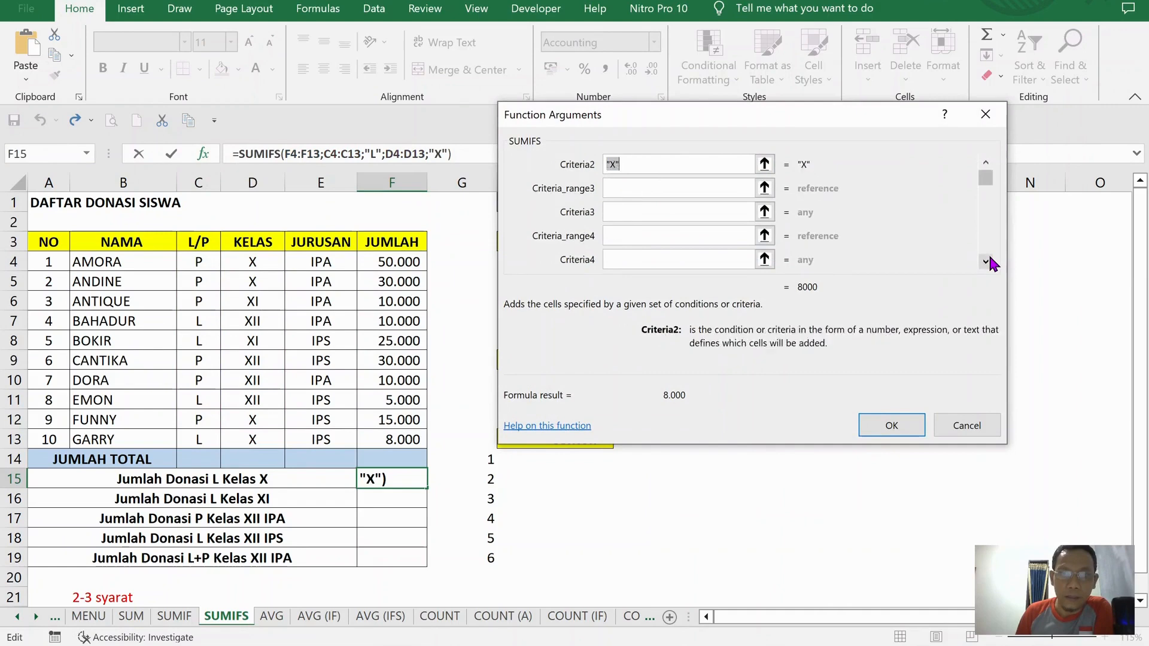
click(985, 260)
click(985, 261)
click(986, 261)
drag(985, 183, 975, 268)
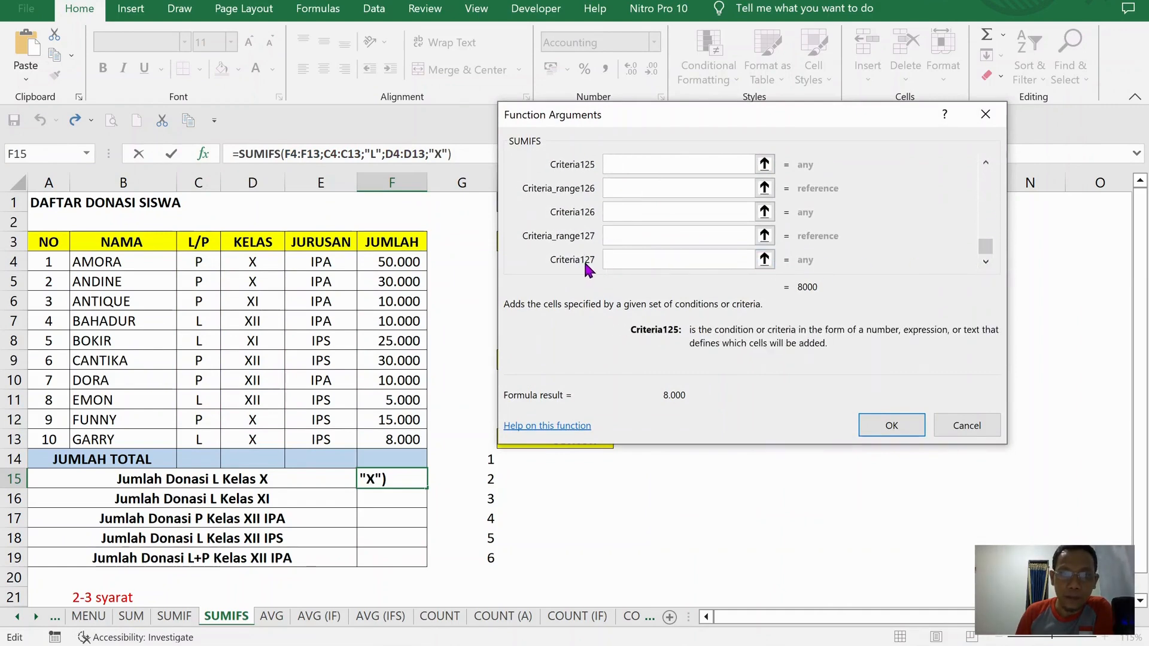
drag(989, 247, 993, 164)
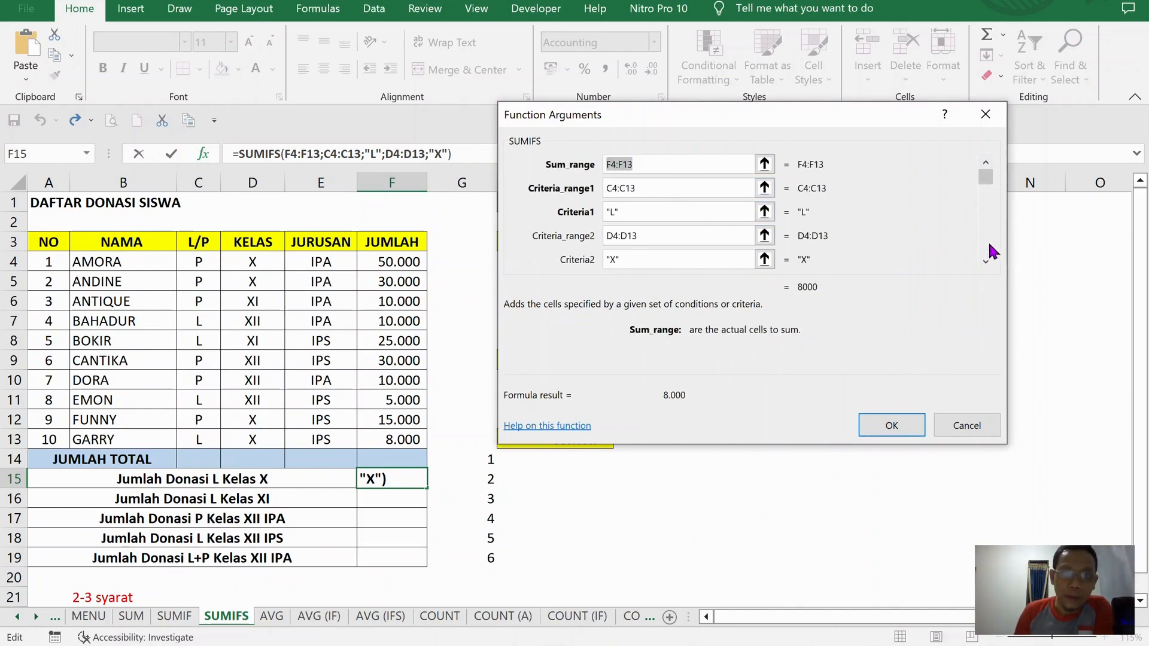
scroll(989, 244, down, 1)
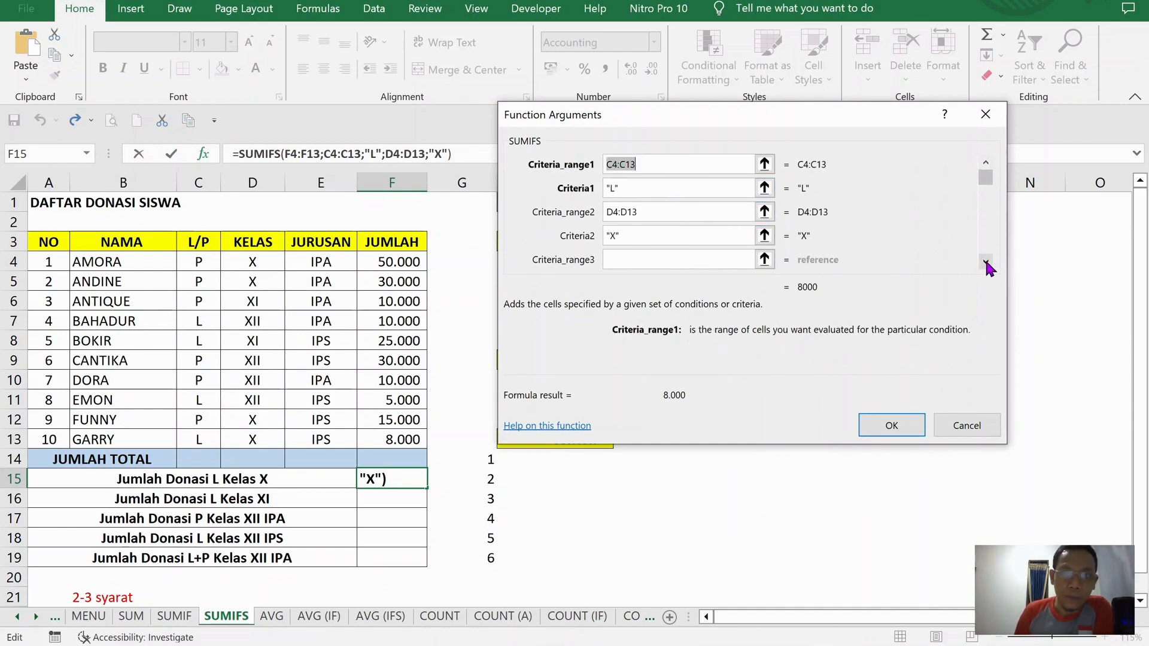
click(986, 163)
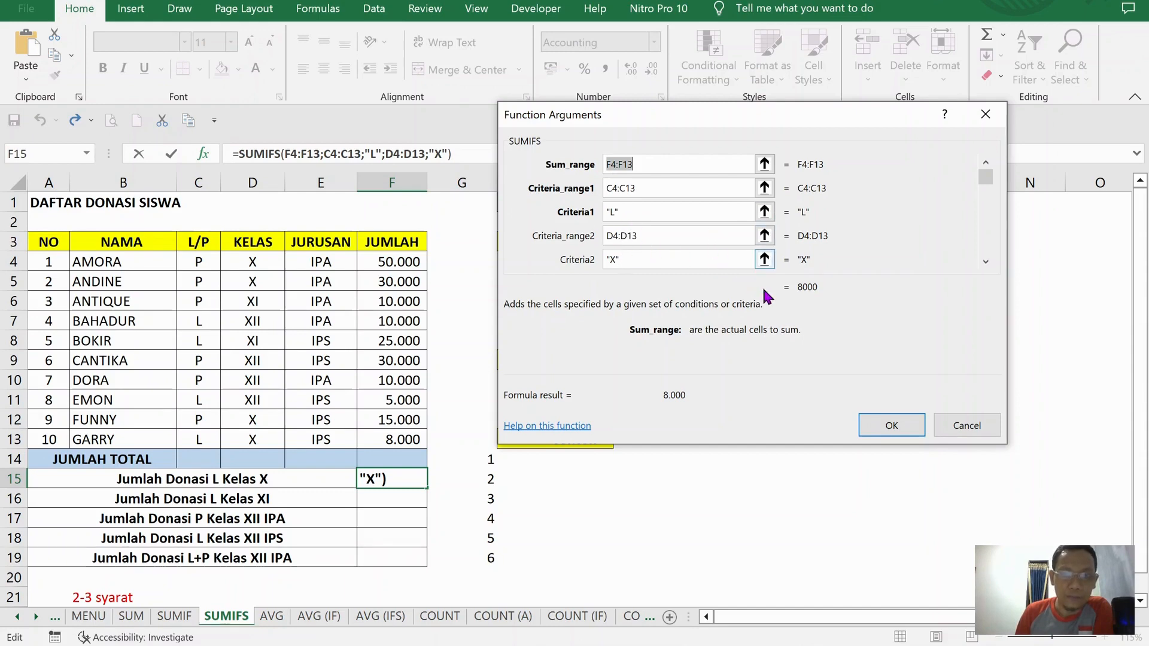
click(891, 426)
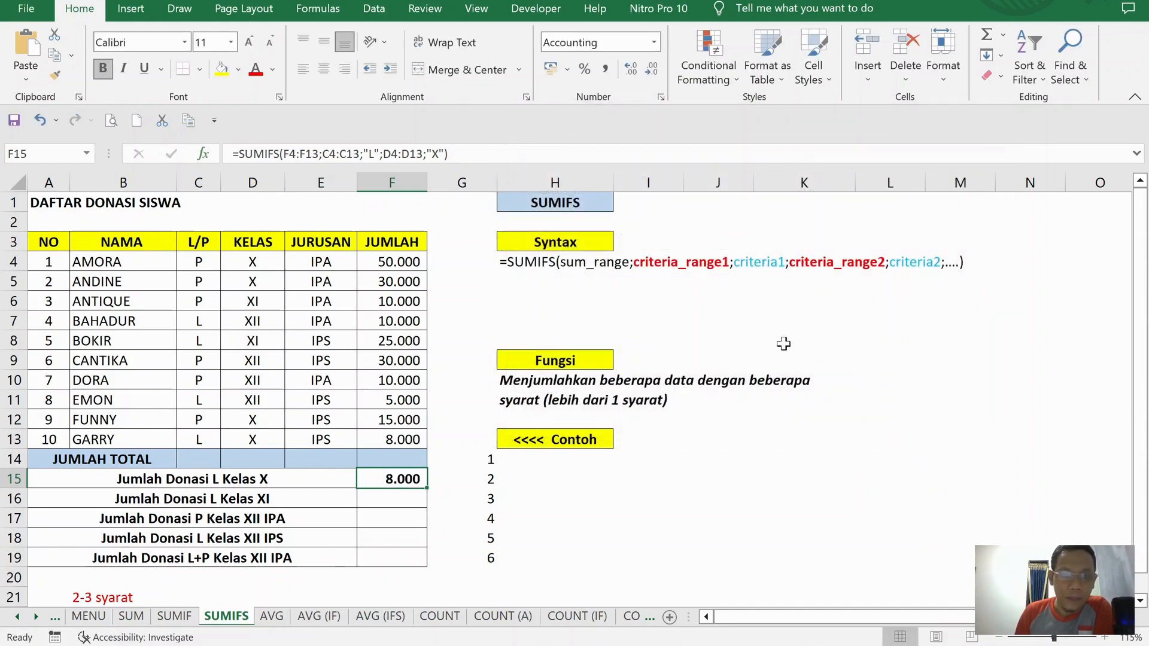
- Start a SUMIFS function in F16 for Jumlah Donasi L Kelas XI, with F4:F13 as the sum range
click(396, 500)
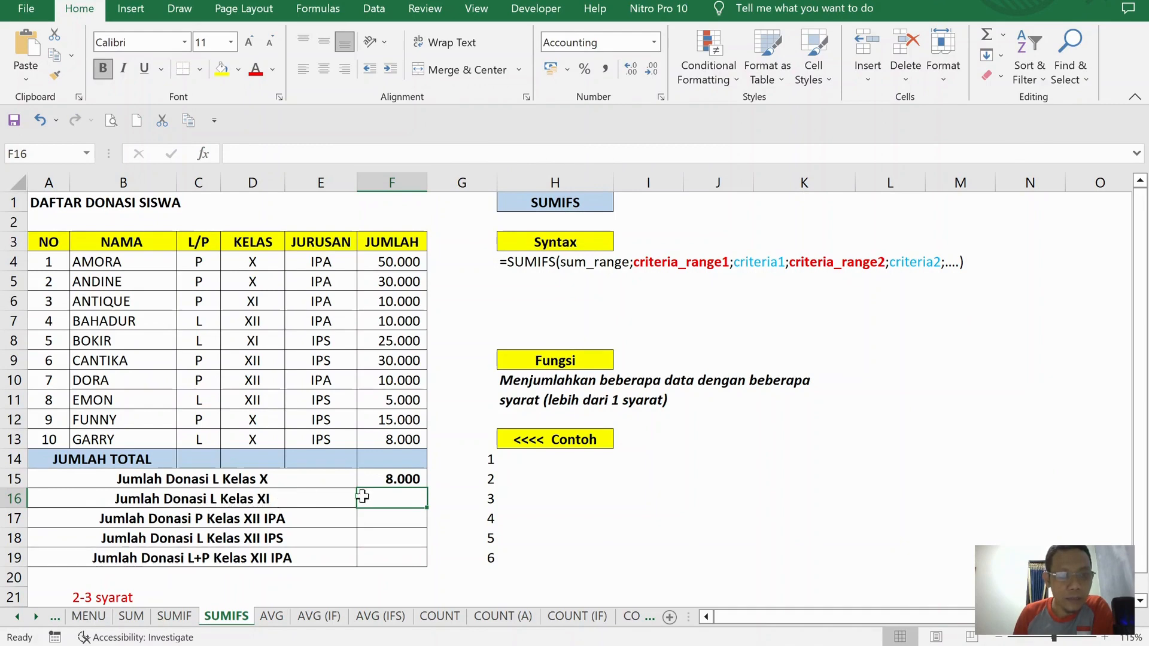
click(402, 477)
click(393, 492)
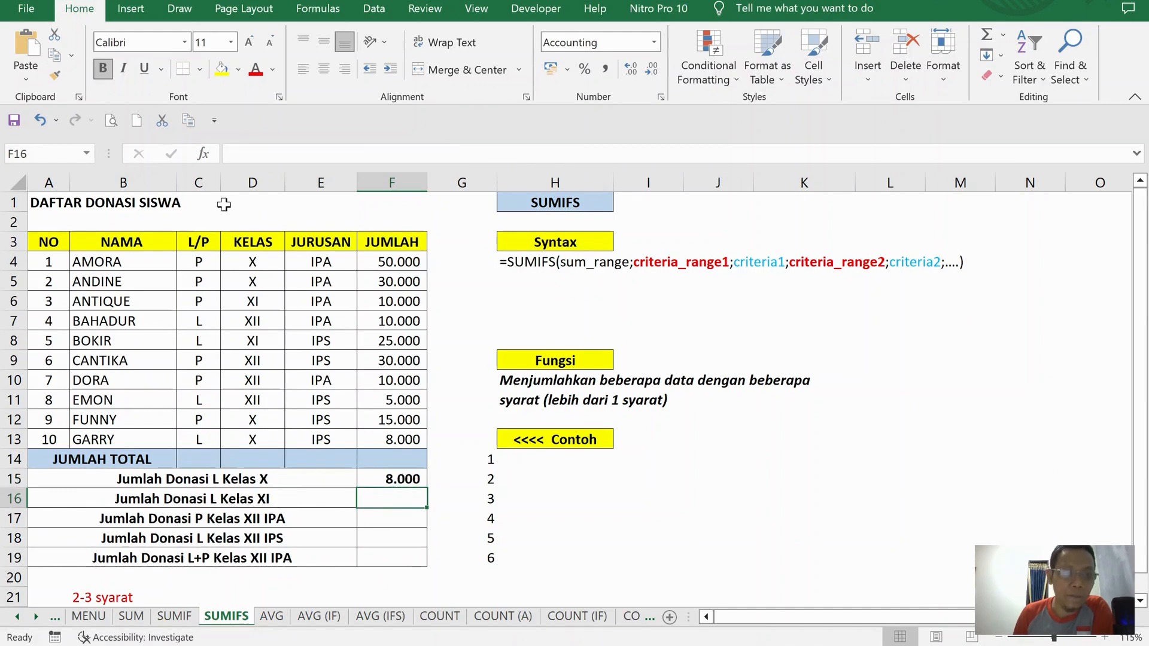
click(203, 155)
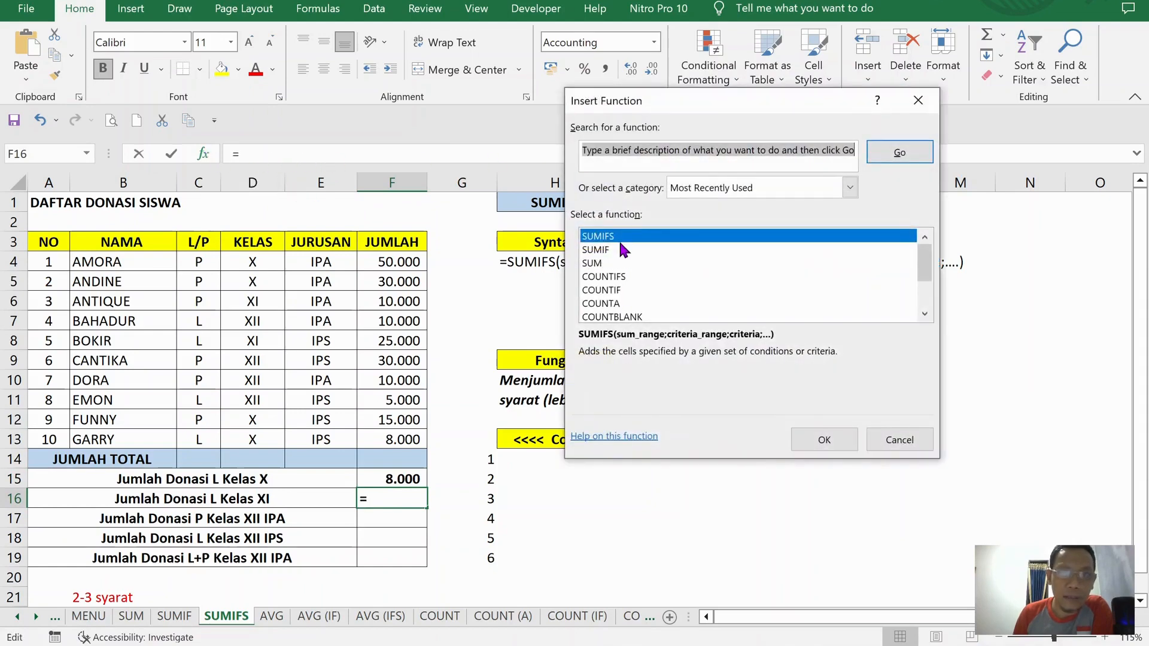
click(837, 439)
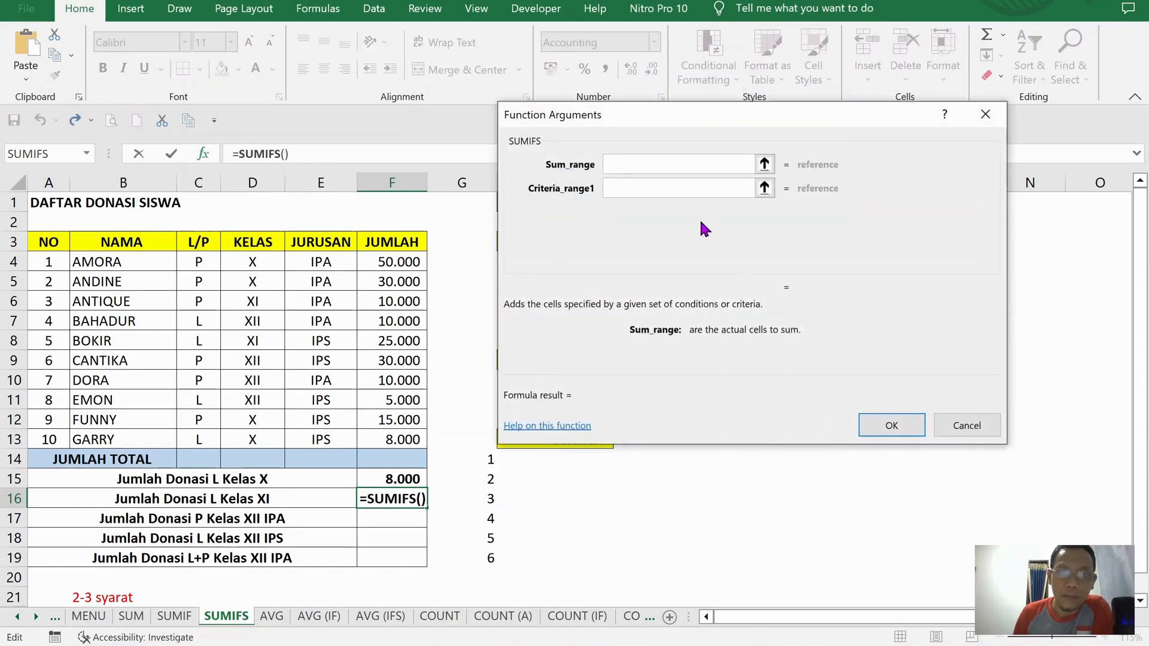
drag(405, 263, 402, 437)
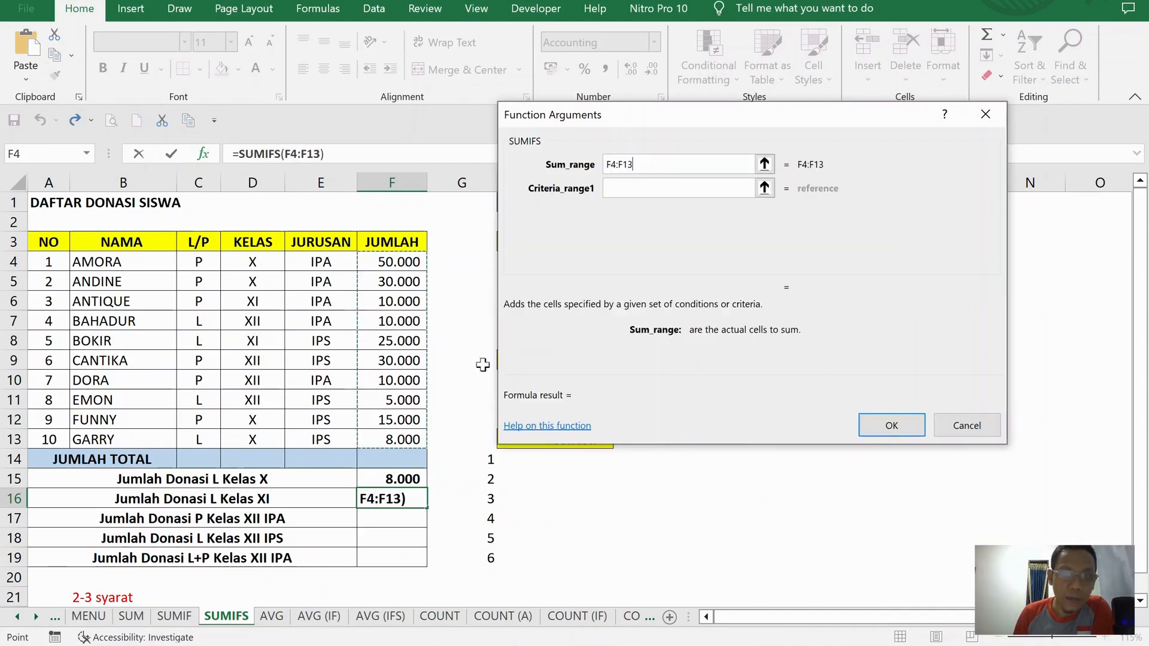
- Set the first condition of the F16 function to criteria range C4:C13 with the criterion L
click(626, 187)
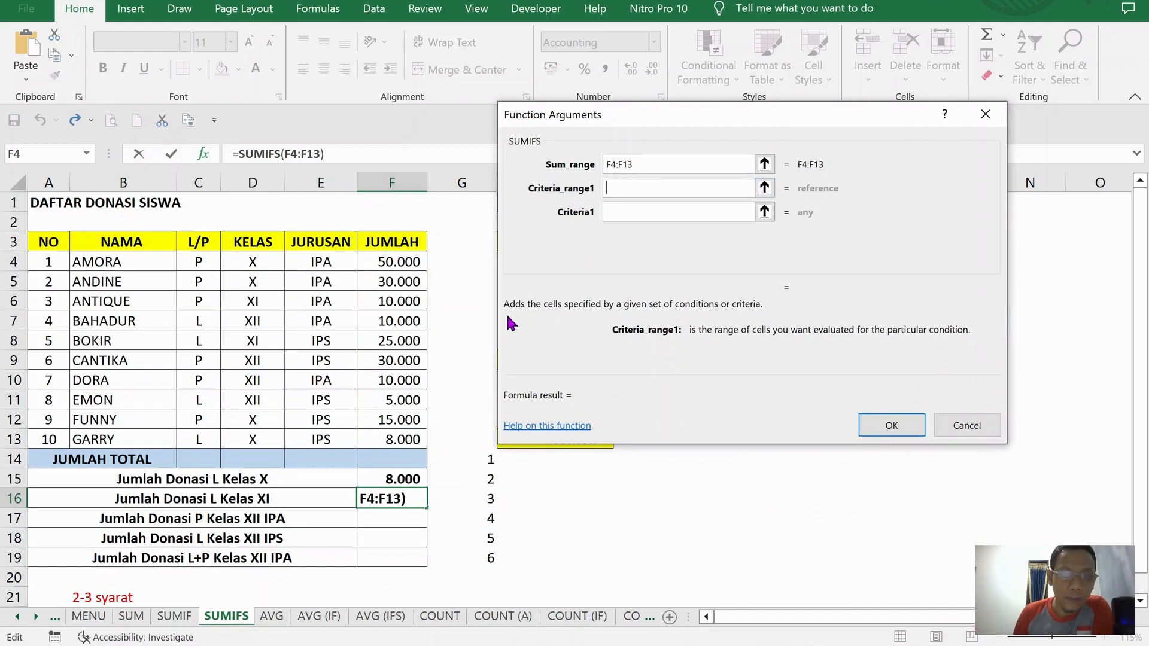
drag(203, 261, 233, 440)
click(674, 211)
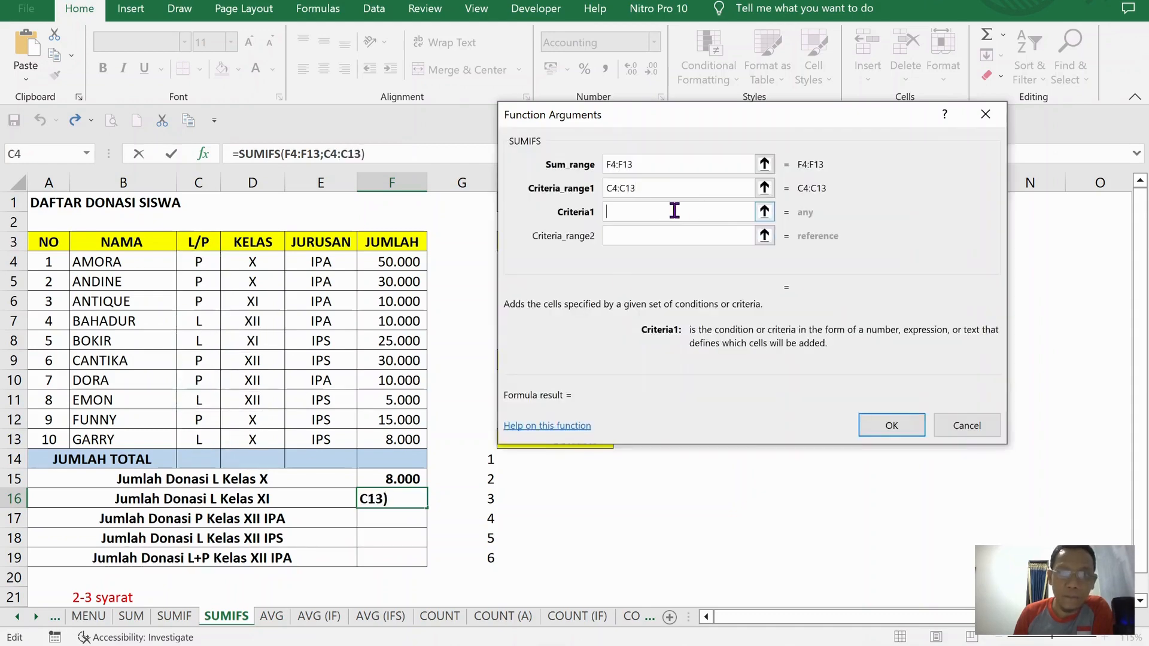
text(L)
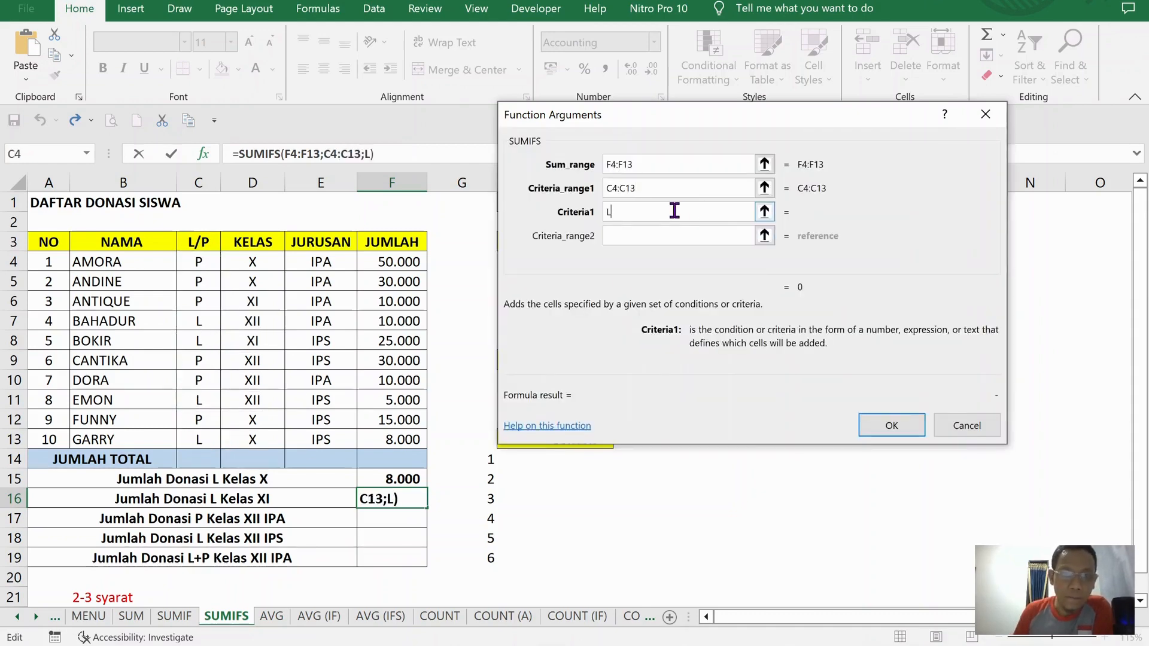
- Add a second condition to the F16 function with criteria range D4:D13 and criterion XI, and complete the formula
click(683, 236)
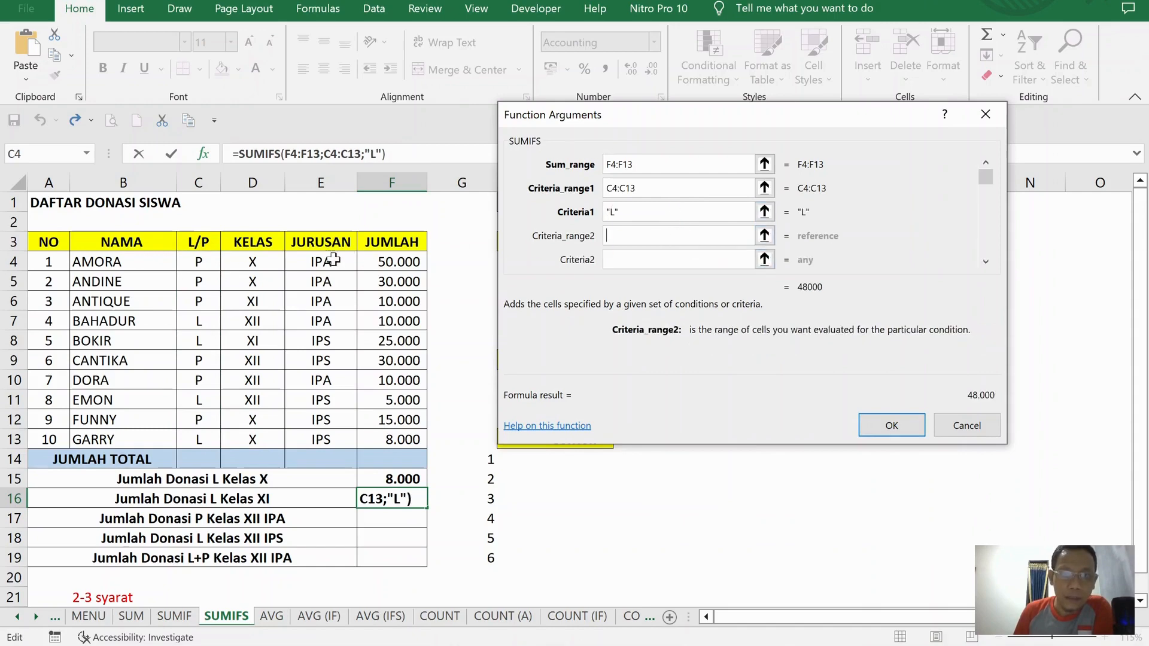
drag(253, 262, 252, 437)
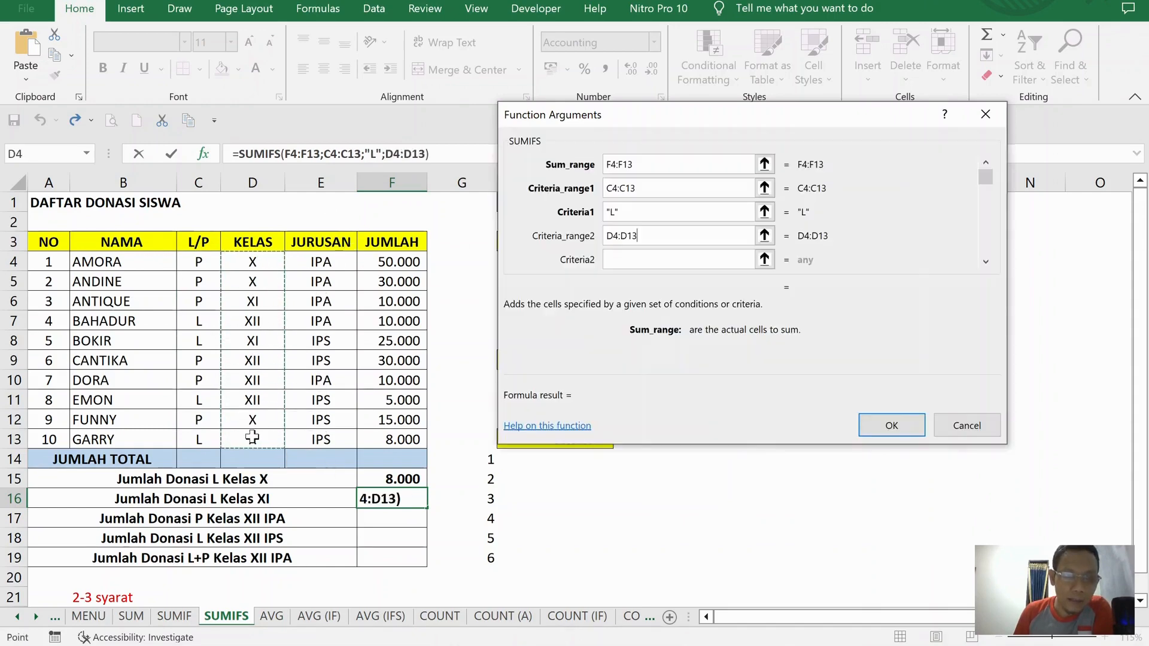
click(636, 261)
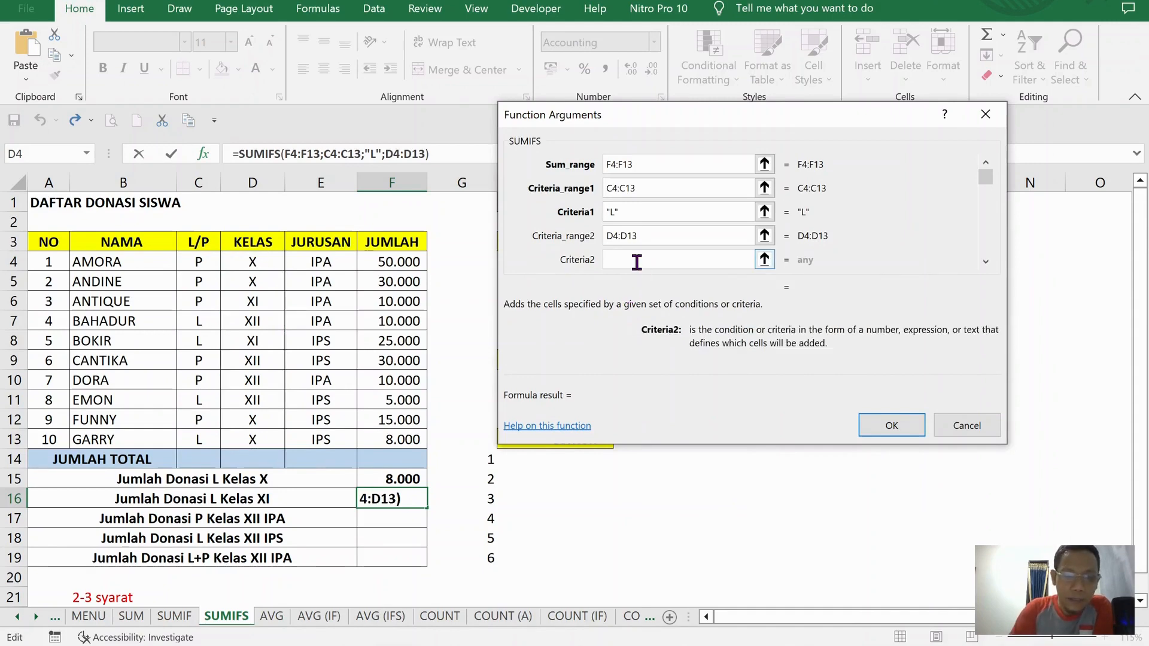
text(XI)
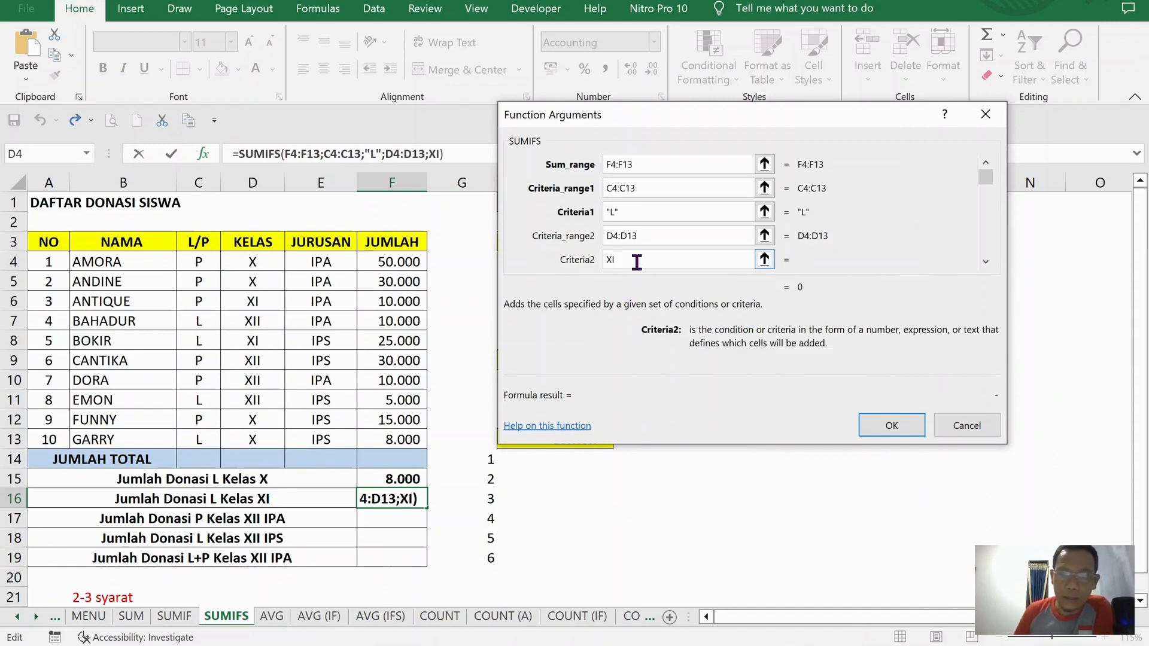
click(664, 235)
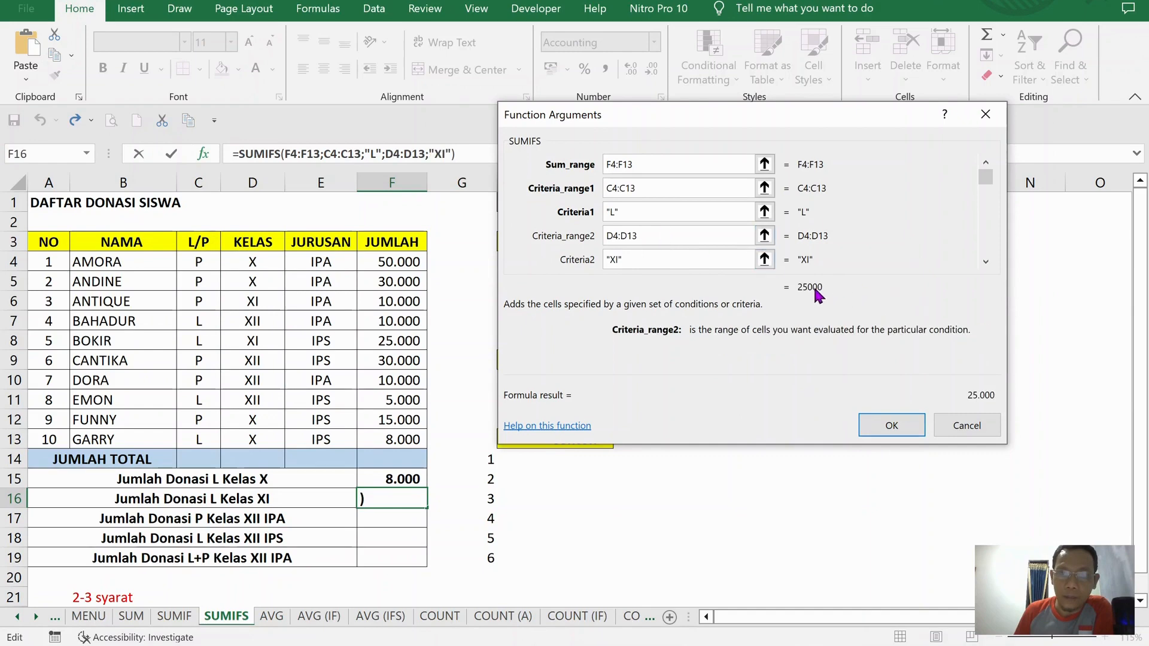
click(886, 425)
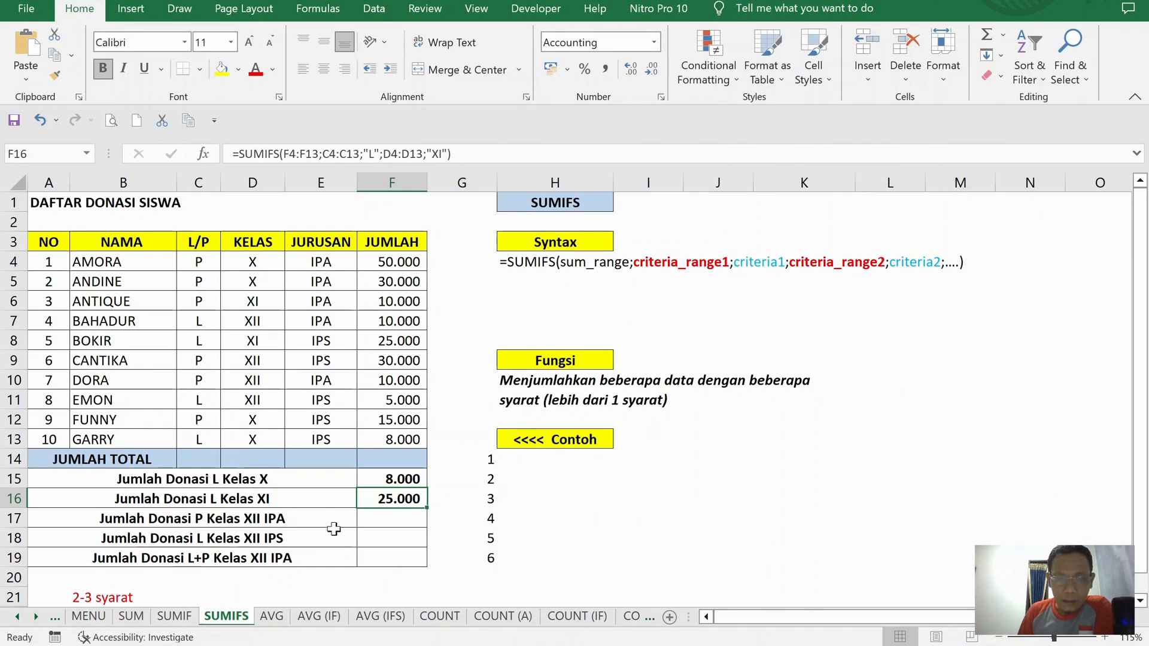
- Start a SUMIFS function in F17 for Jumlah Donasi P Kelas XII IPA, with F4:F13 as the sum range
click(379, 521)
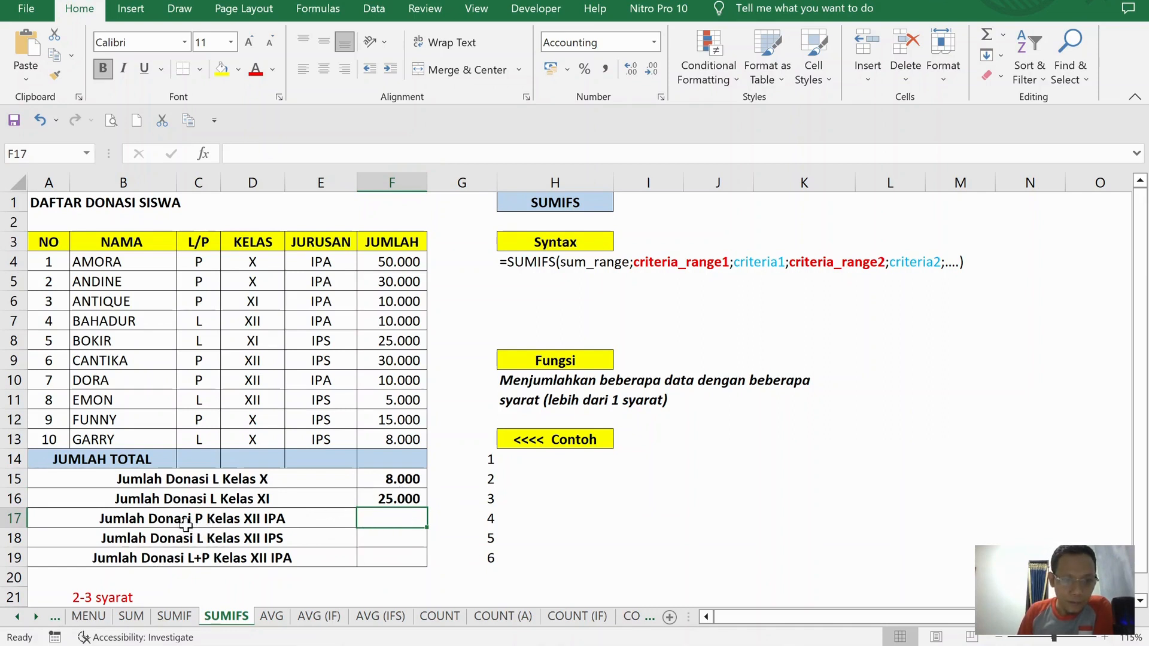
click(203, 154)
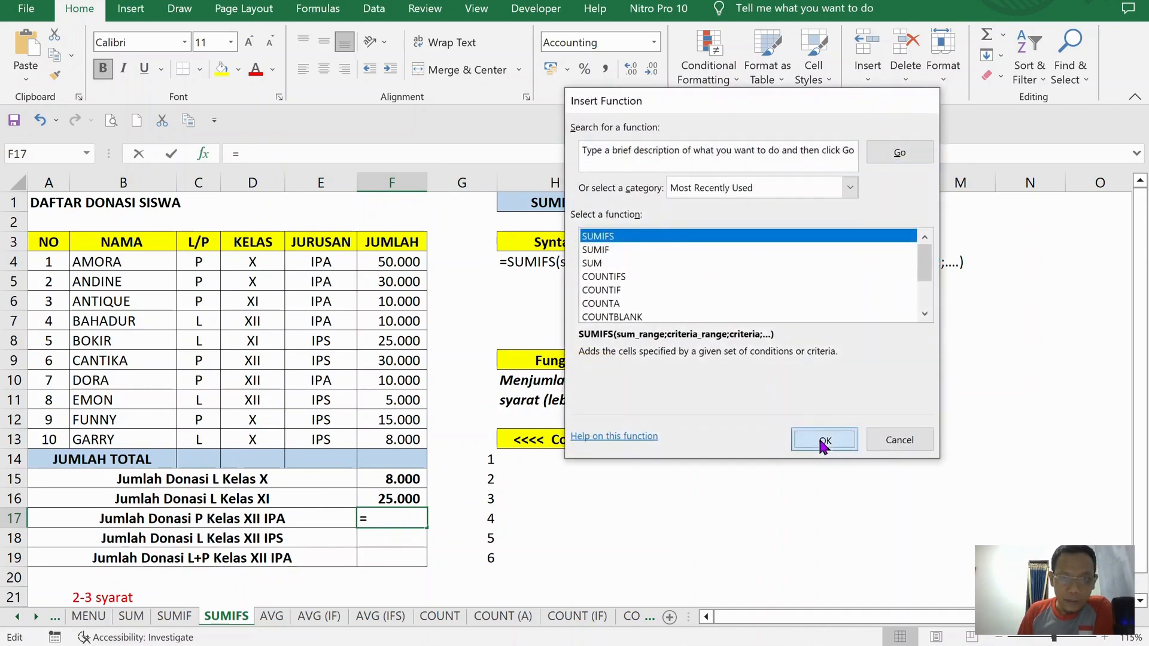
click(823, 442)
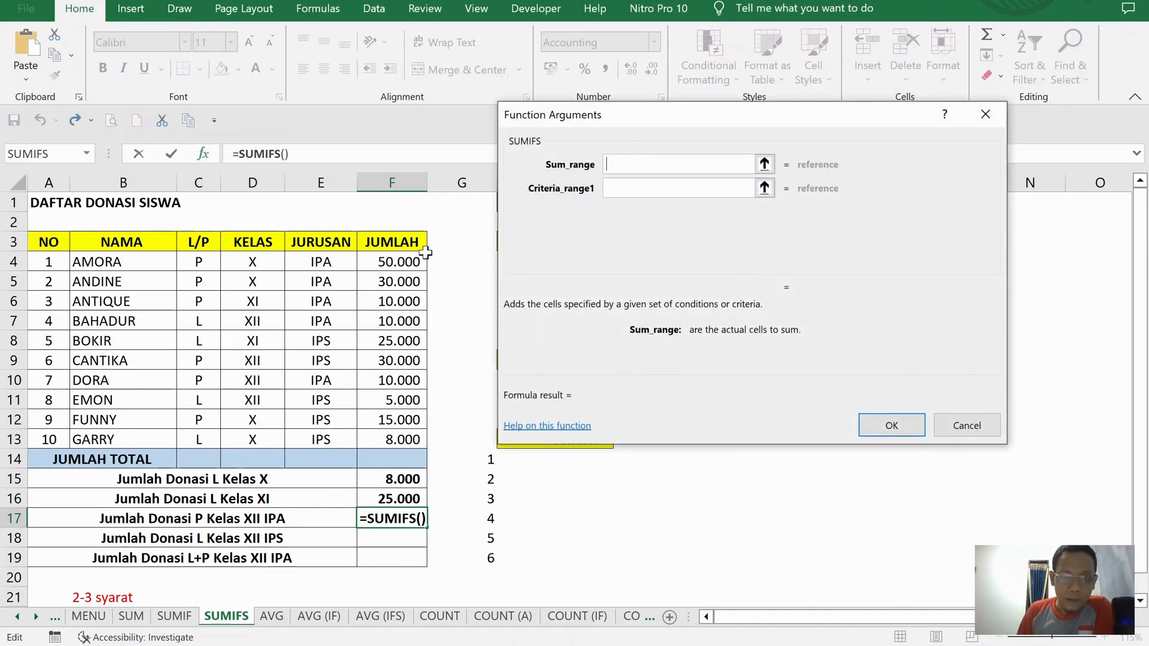
drag(404, 267, 404, 439)
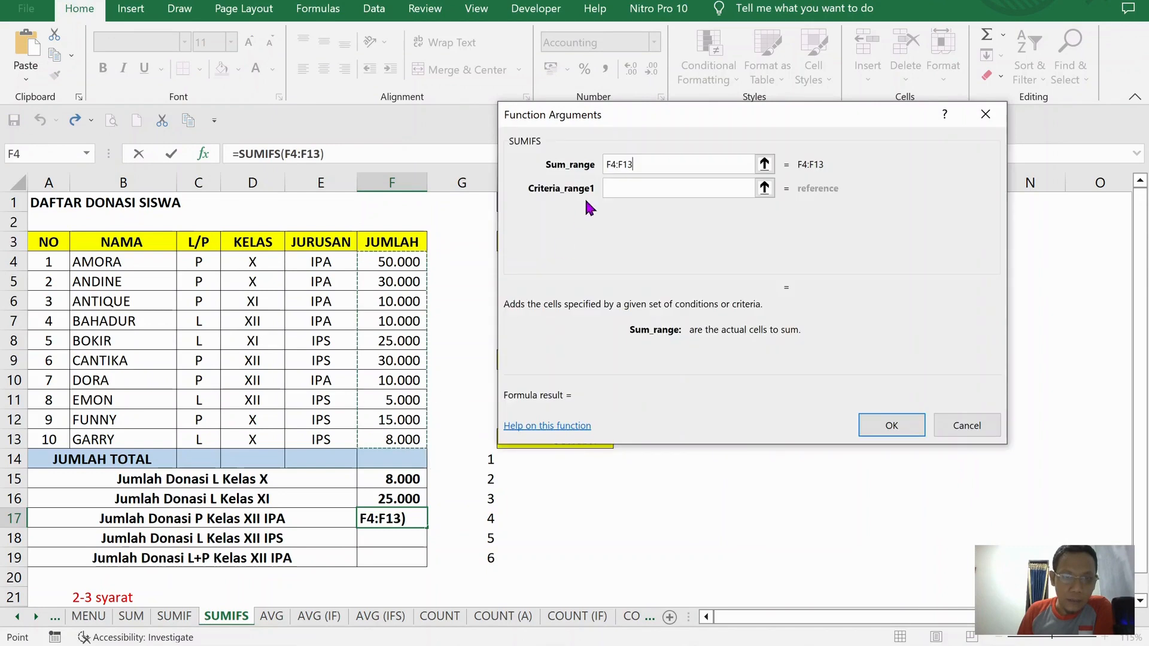
- Set the first condition of the F17 function to criteria range C4:C13 with the criterion P
click(606, 188)
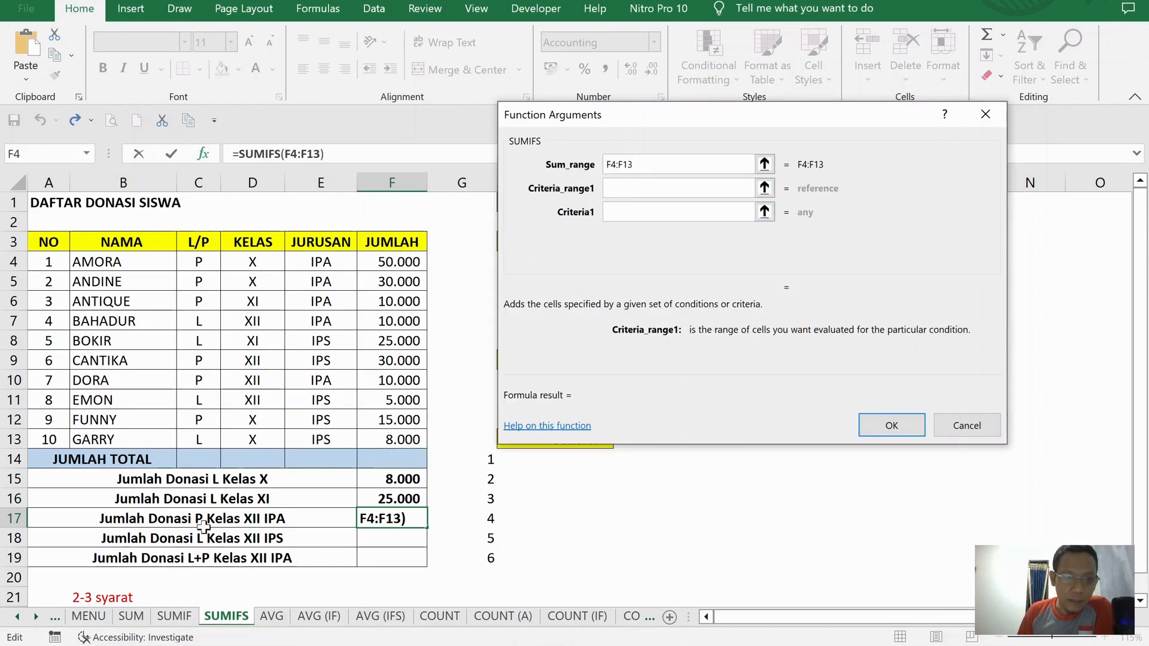
drag(204, 261, 199, 439)
click(650, 212)
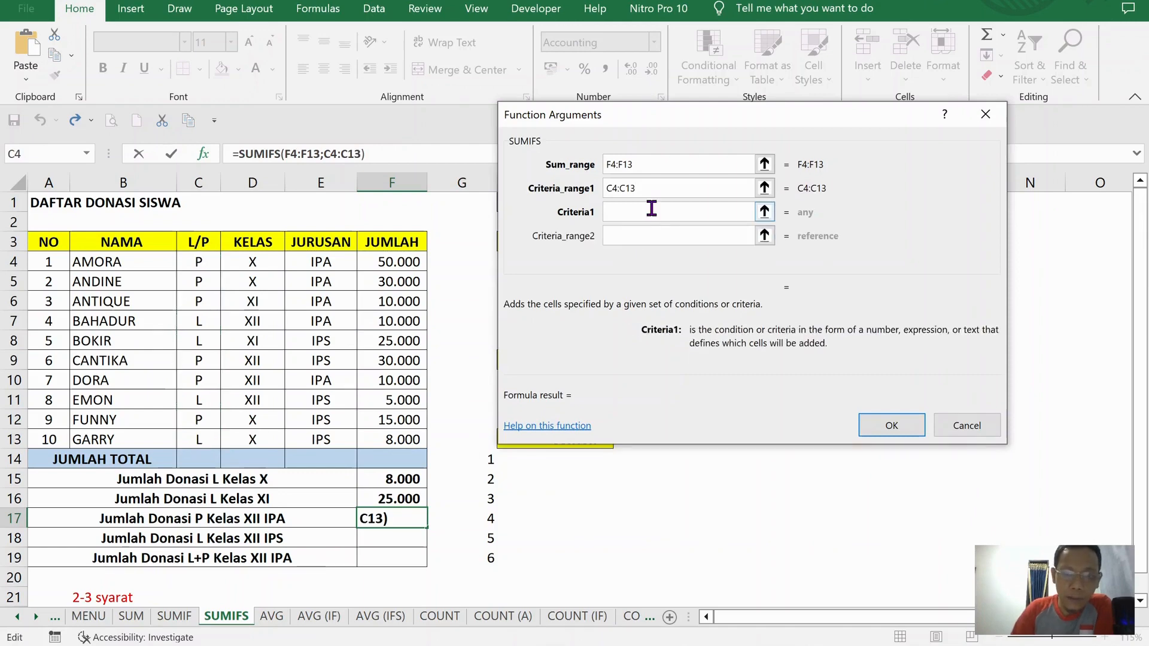
text(P)
click(666, 235)
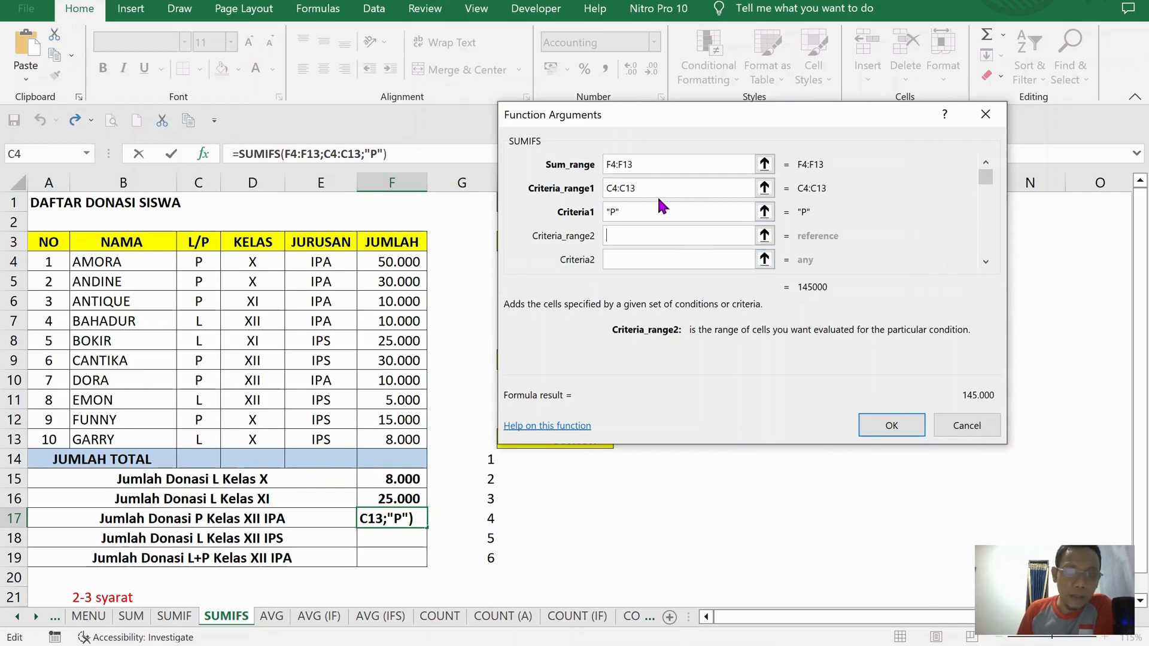
key(Tab)
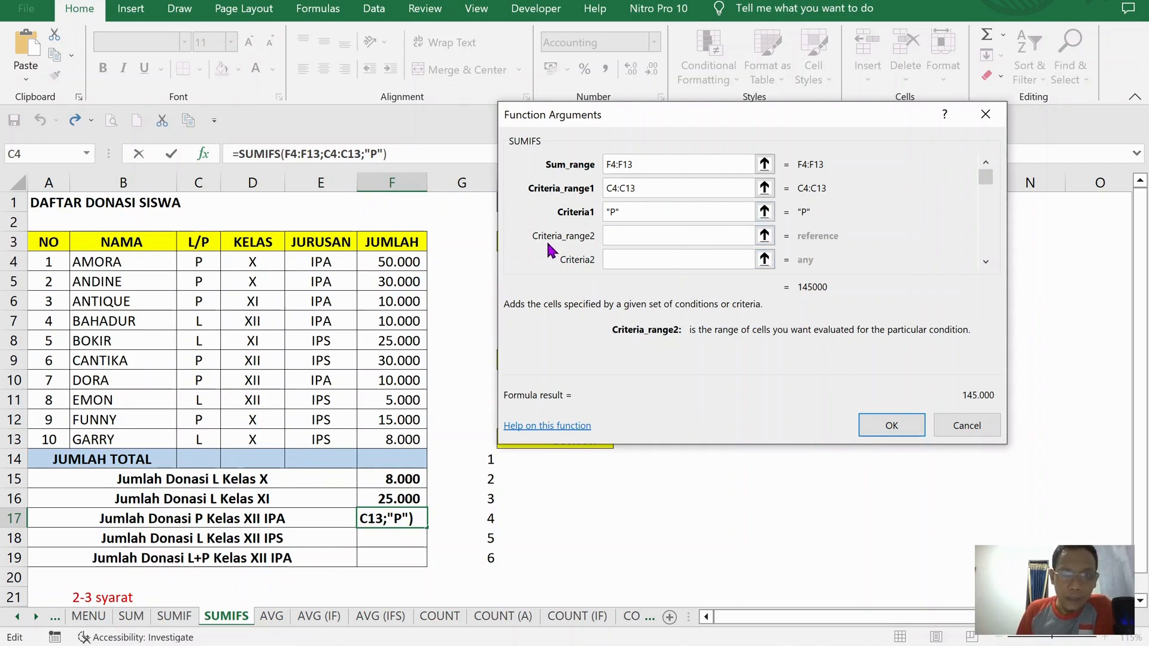
click(641, 214)
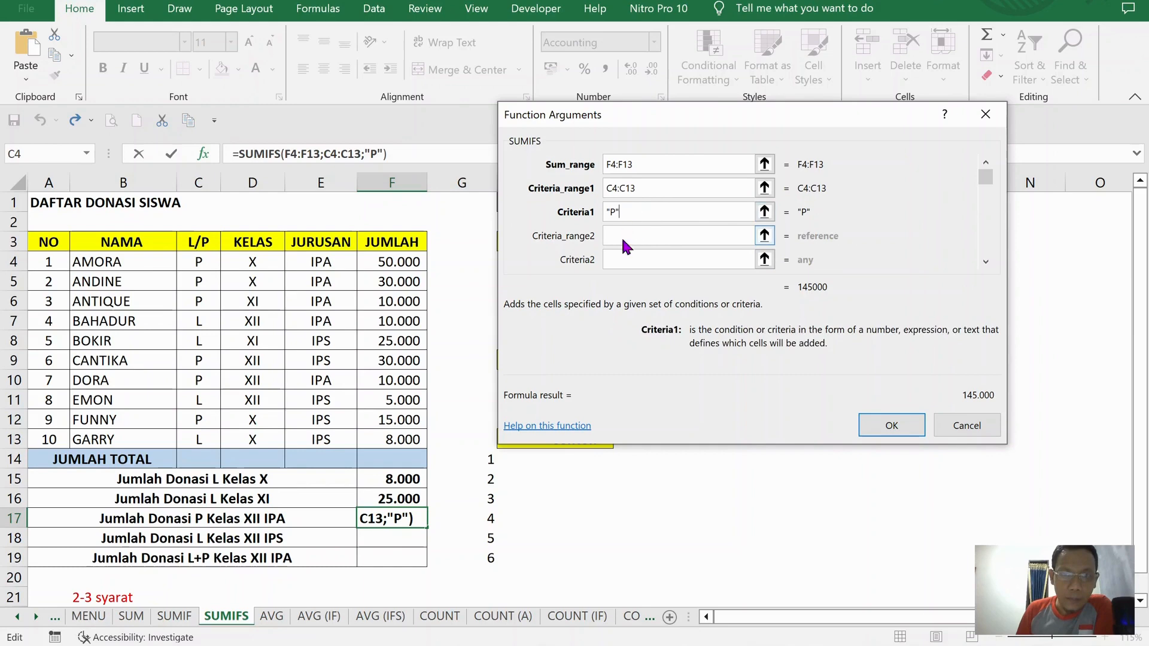
- Set the second condition of the F17 function to criteria range D4:D13 with the criterion XII
click(621, 236)
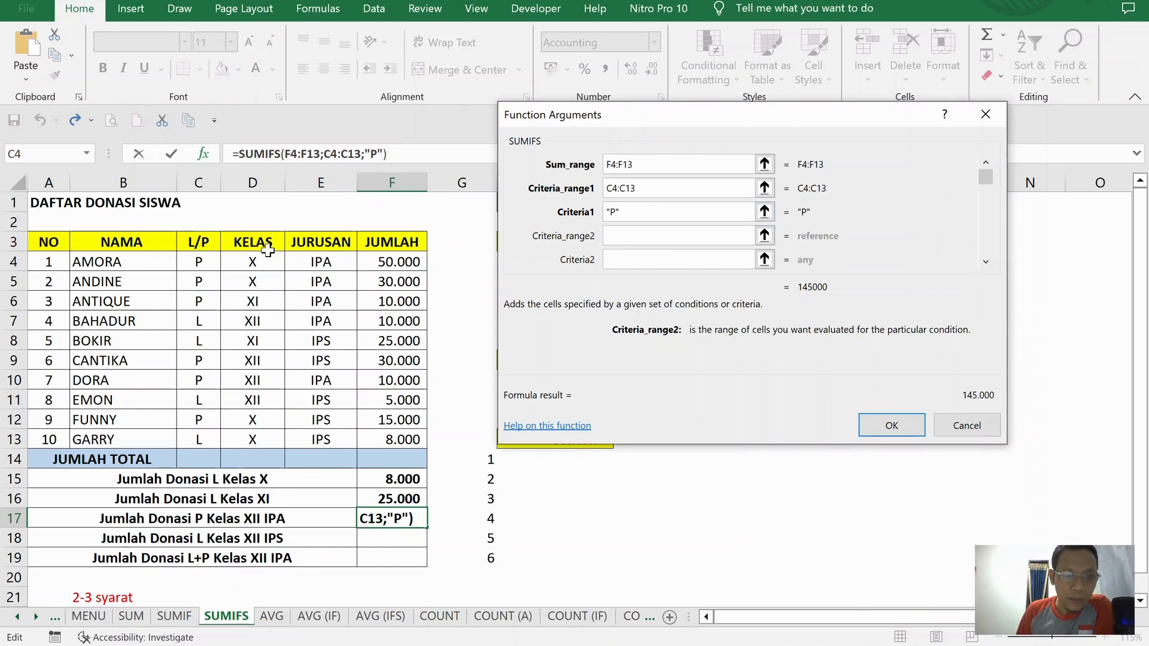
drag(268, 250, 252, 440)
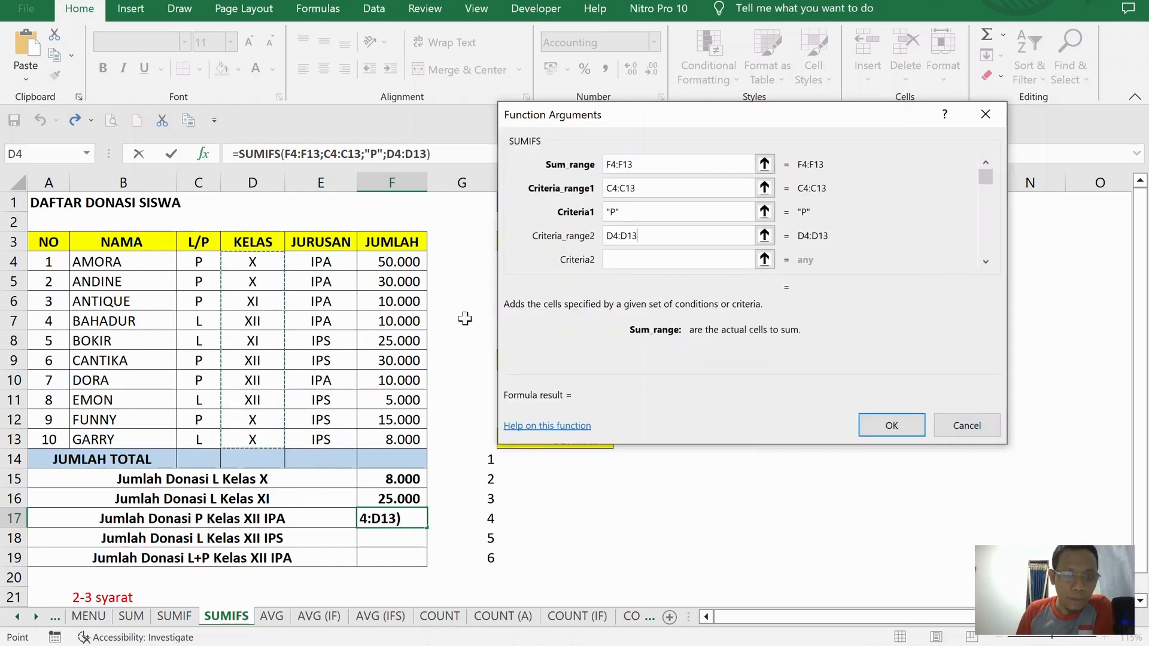
click(651, 257)
text(X)
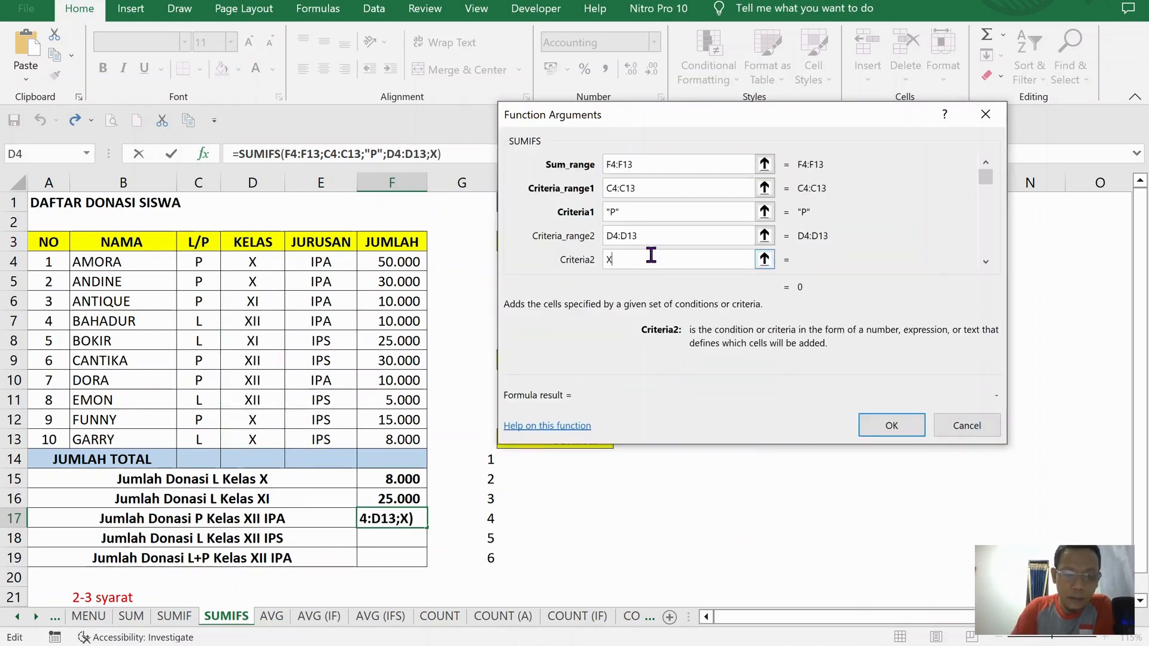
text(II)
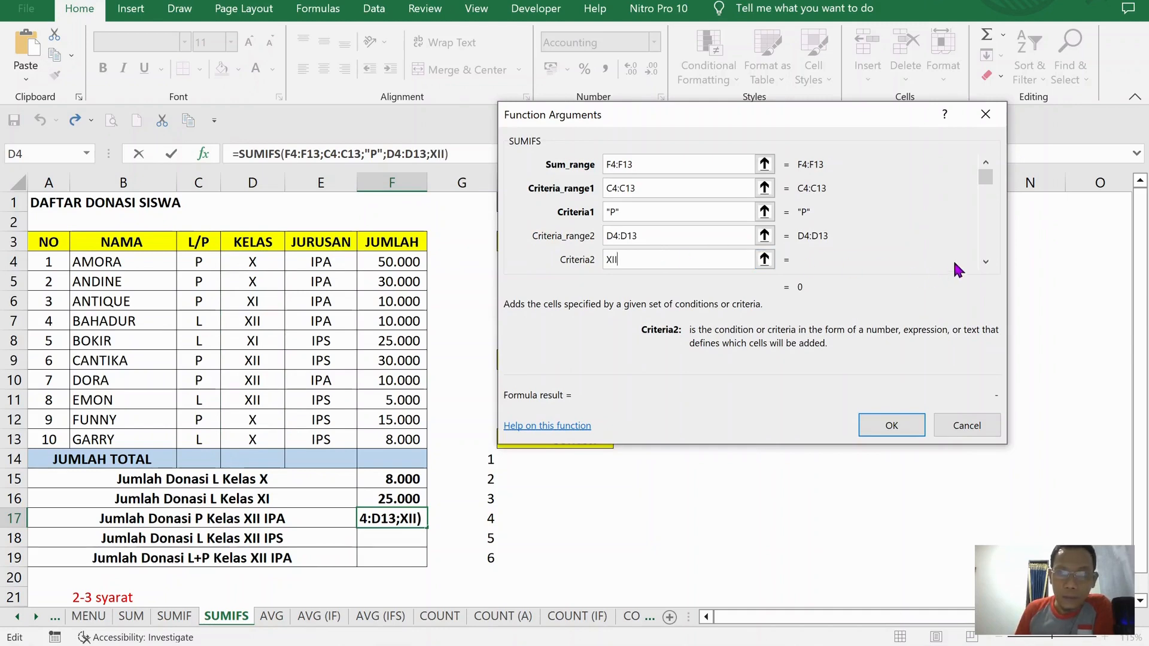
- Set the third condition of the F17 function to criteria range E4:E13 with the criterion IPA
click(985, 262)
click(985, 261)
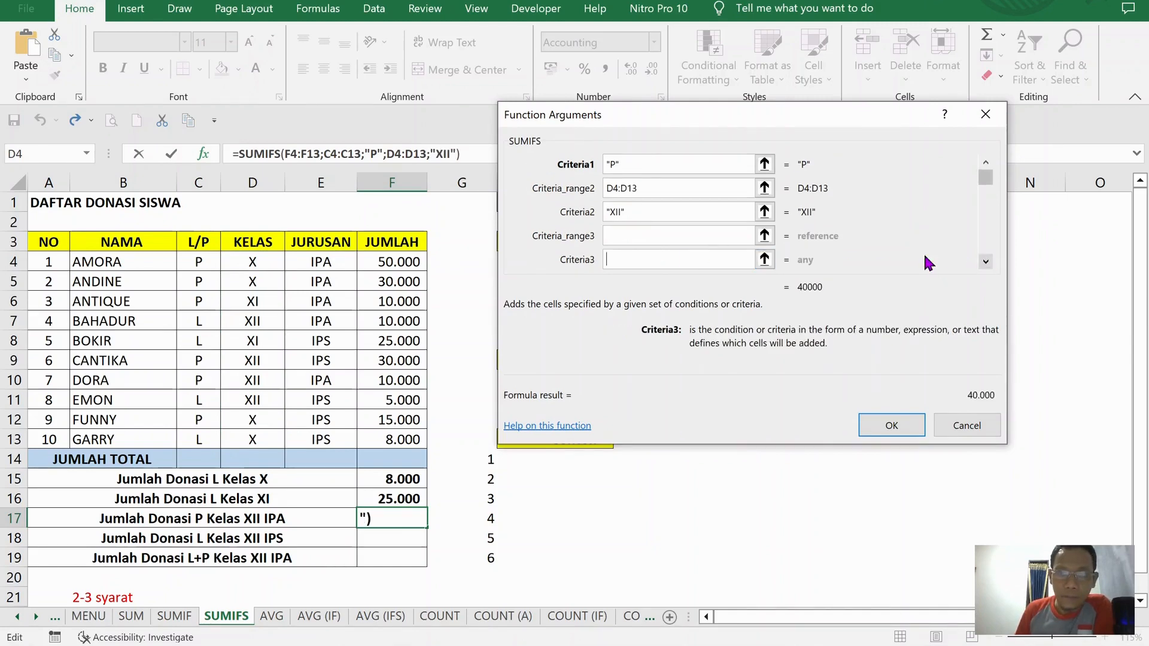
click(639, 235)
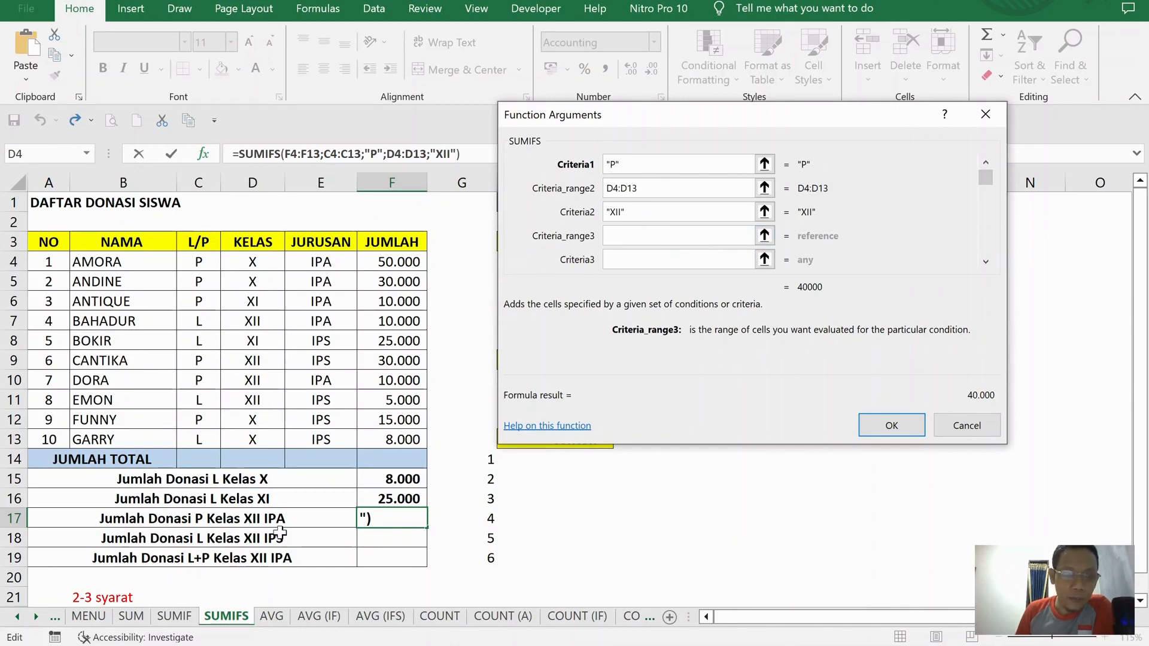
drag(315, 257, 305, 439)
click(610, 257)
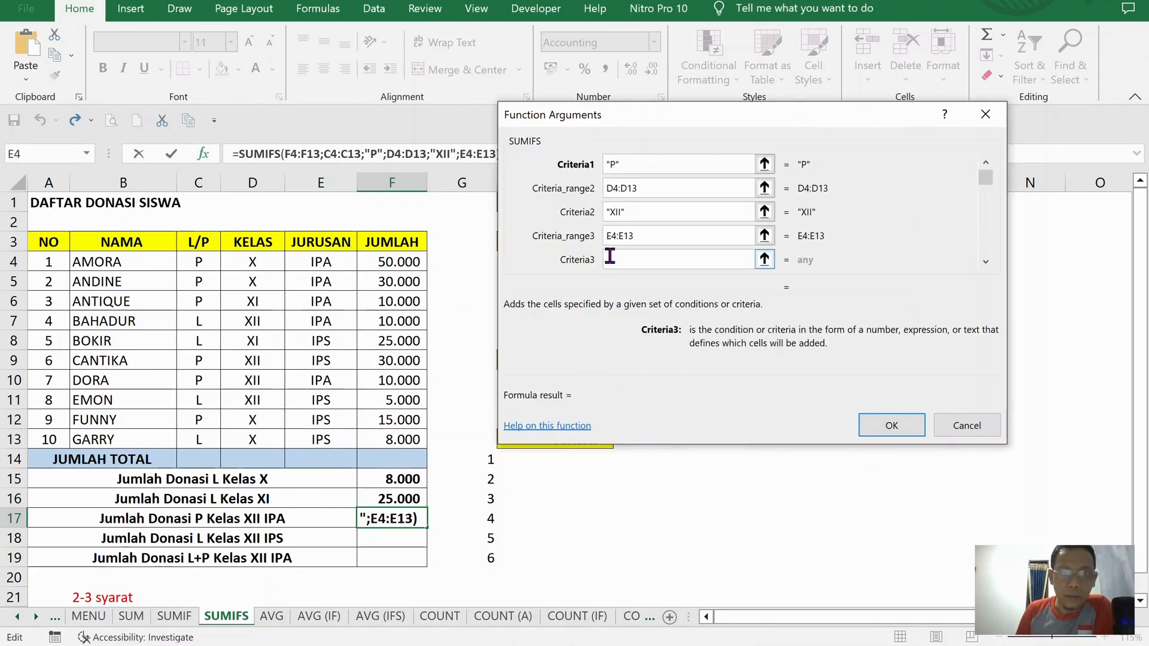
text("IP)
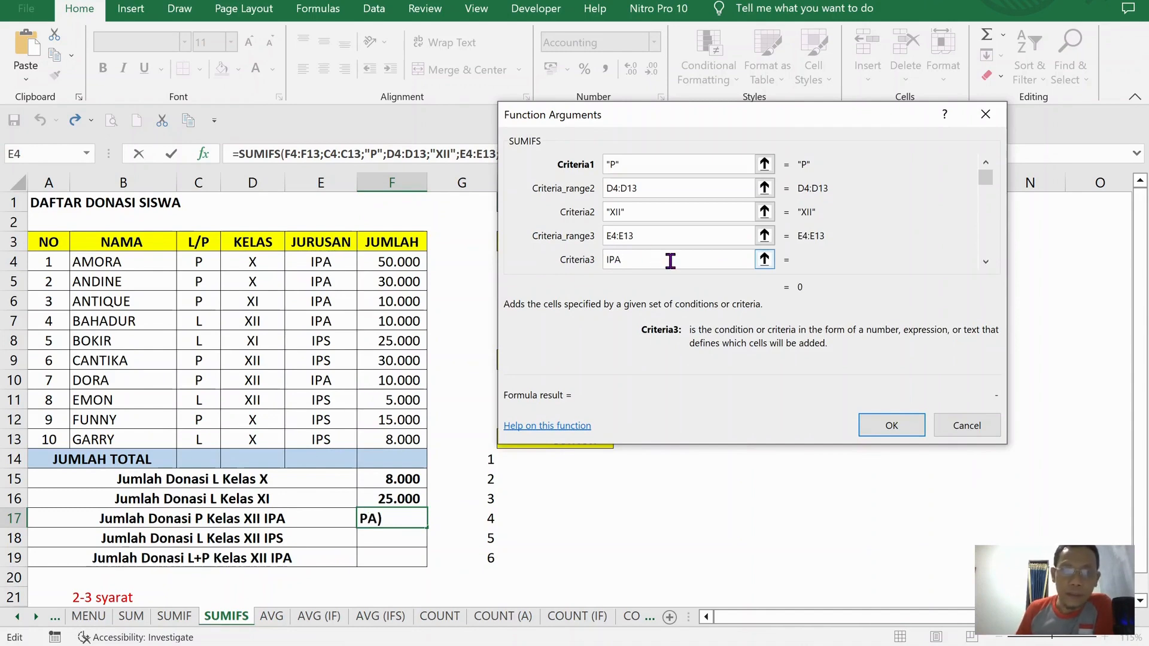
click(675, 237)
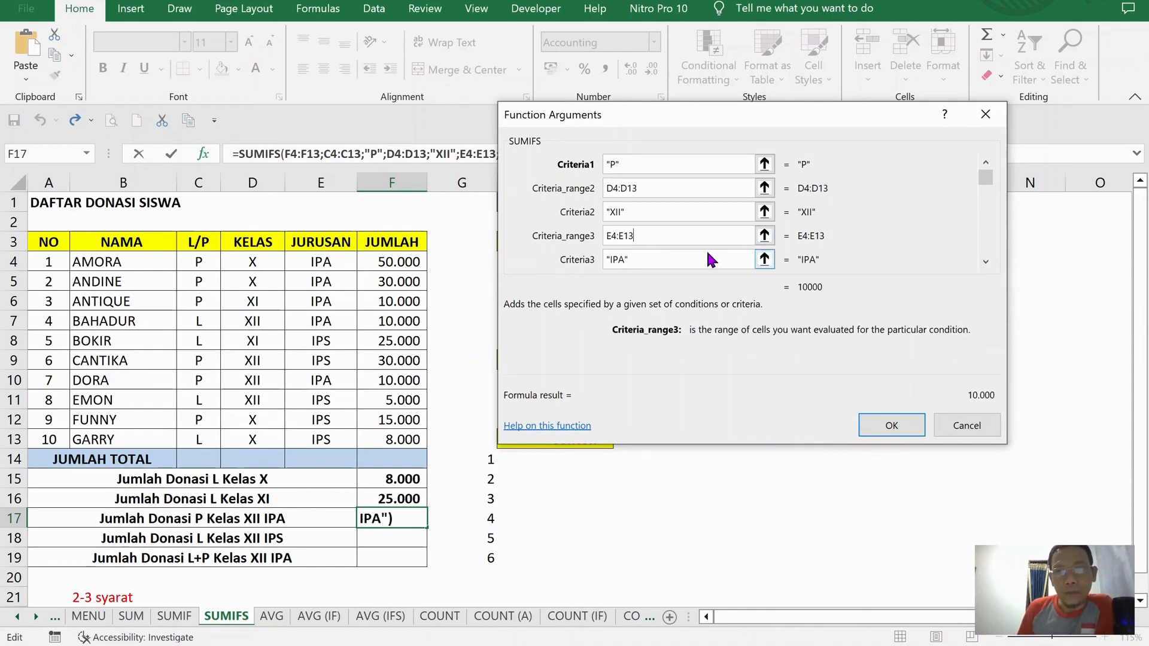
- Review the criteria entered for the F17 SUMIFS function from the third back to the first, and complete the formula
click(638, 259)
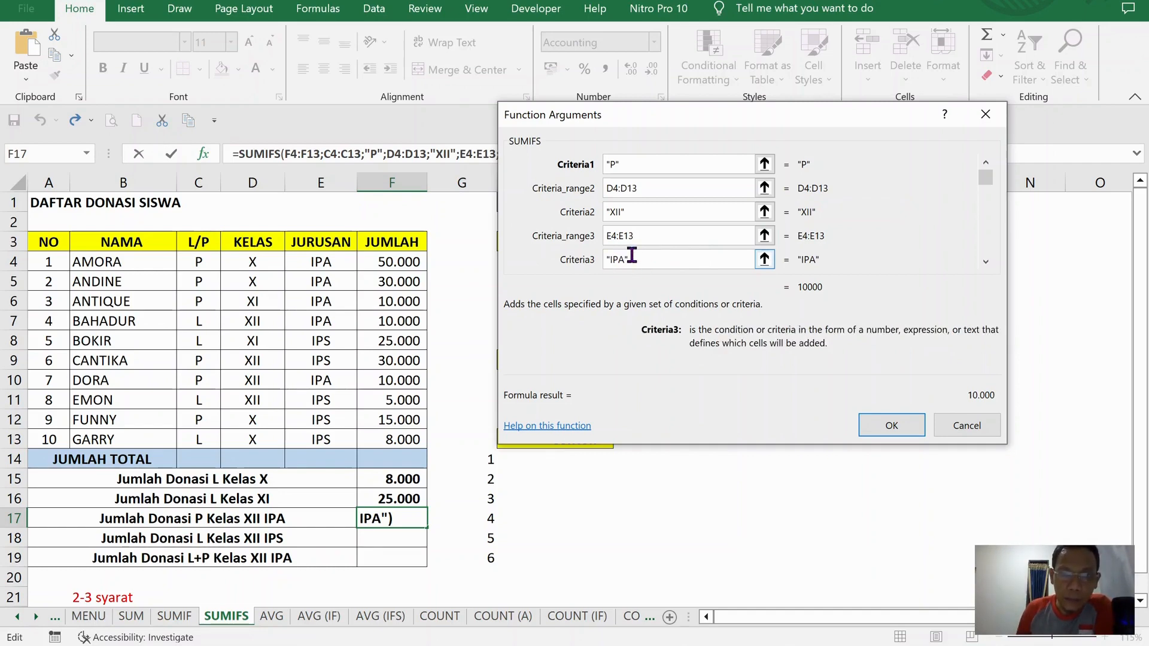
click(638, 213)
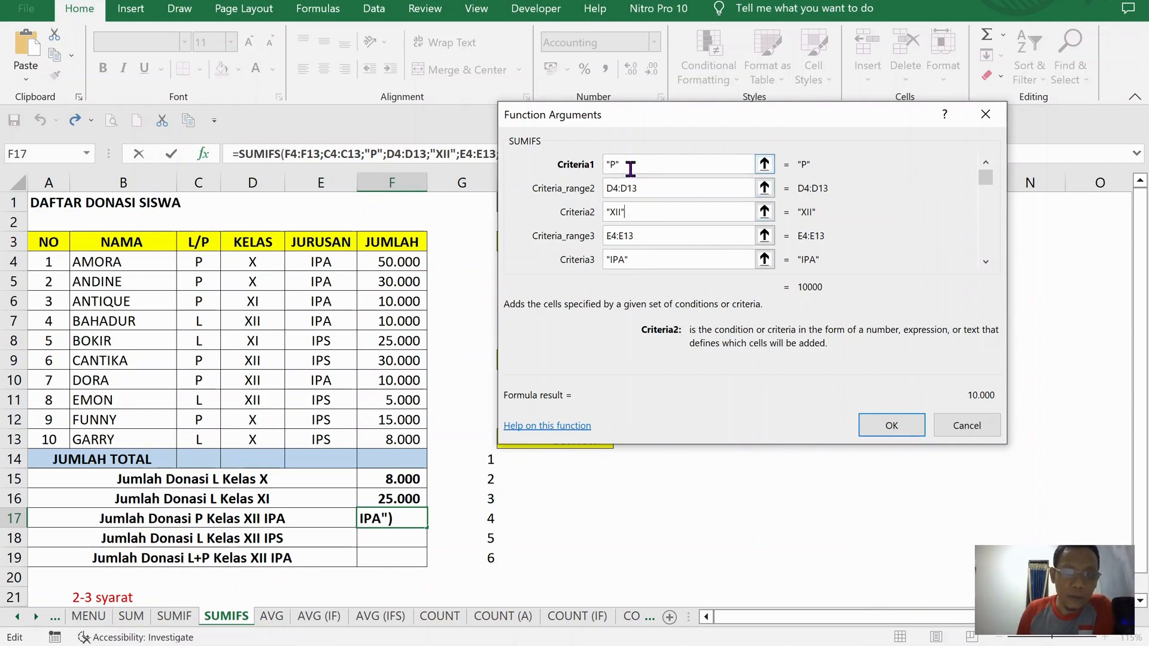
click(986, 167)
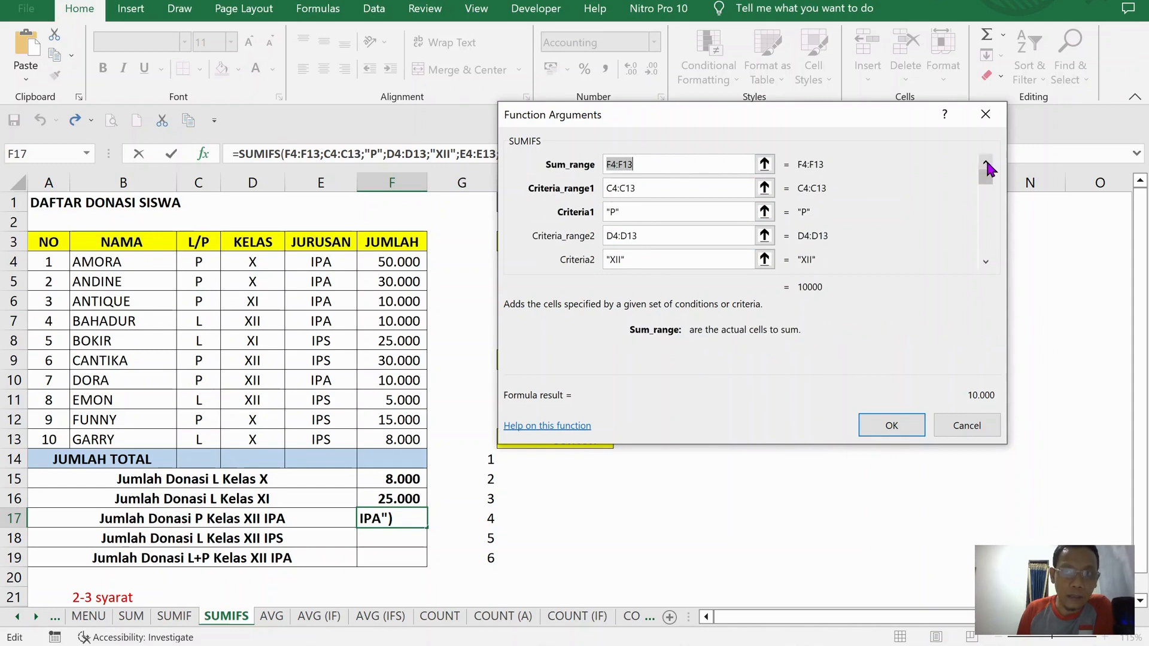
click(656, 210)
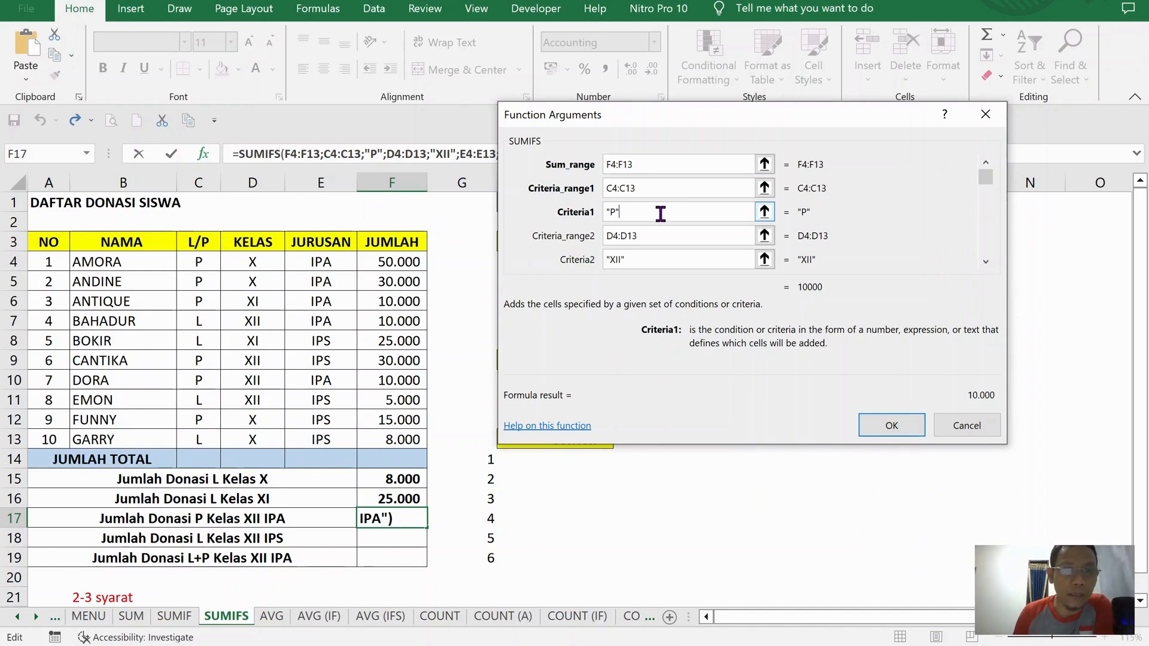
click(656, 237)
click(666, 213)
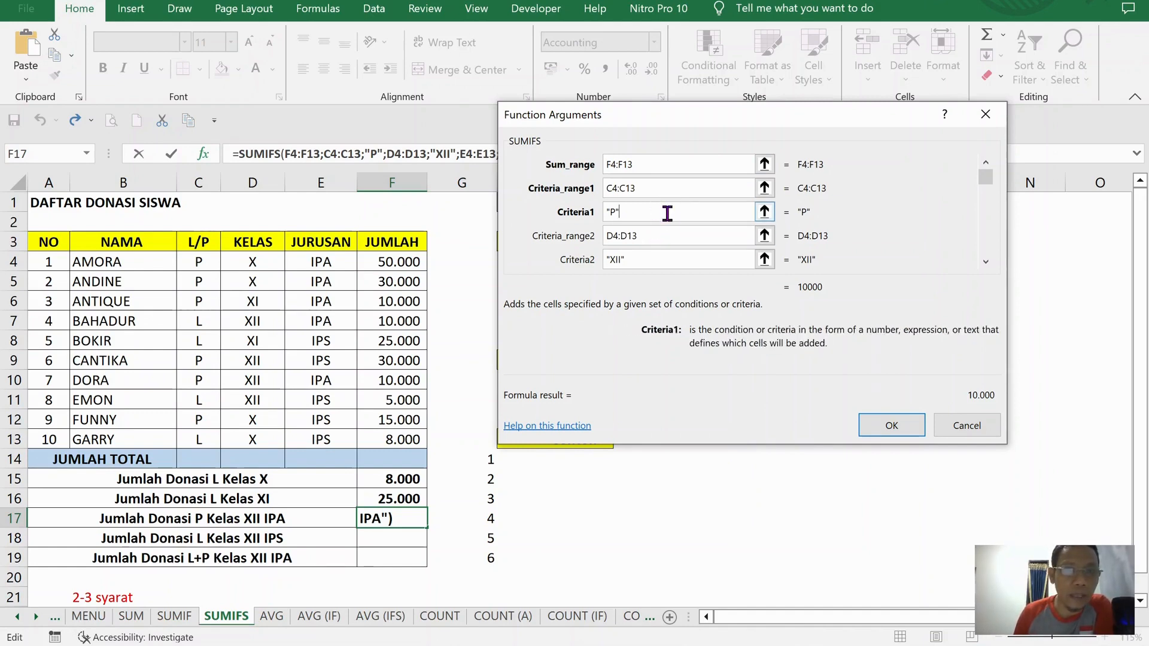
scroll(688, 202, down, 1)
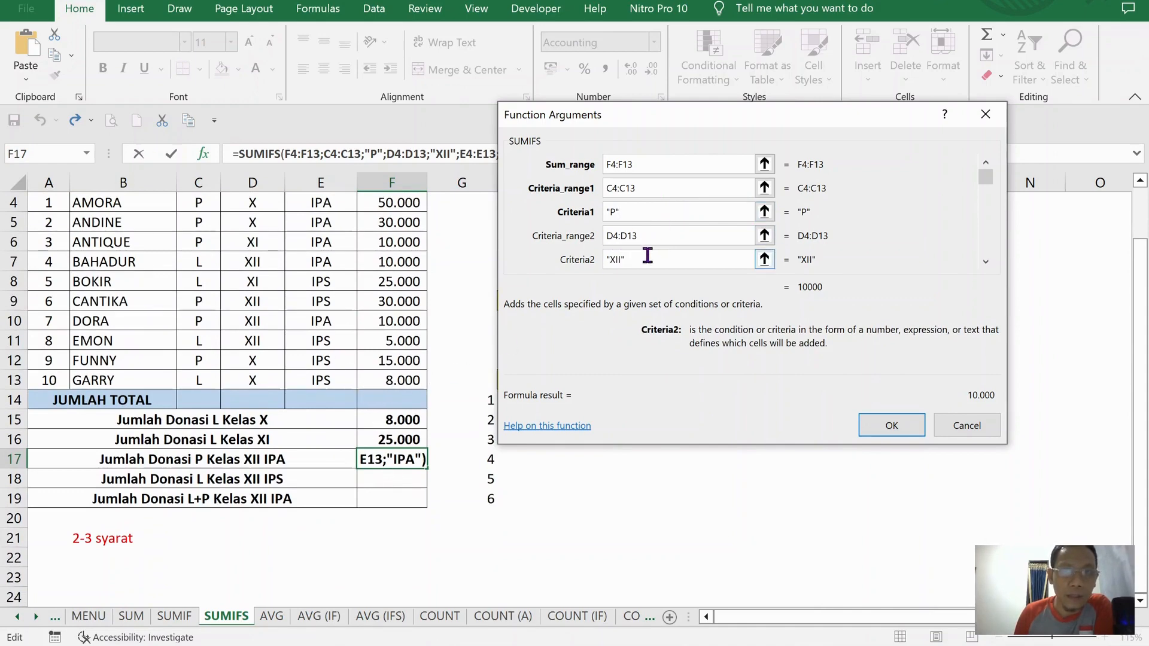
click(884, 429)
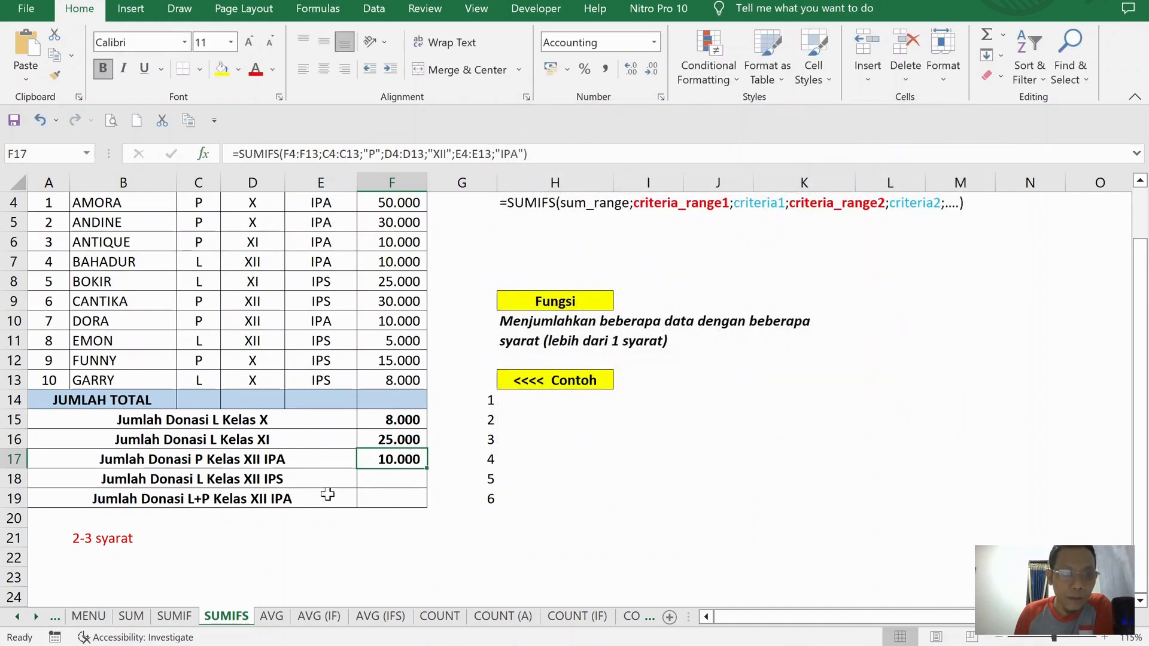
- Insert a SUMIFS function in F18 for Jumlah Donasi L Kelas XII IPS, with F4:F13 as the sum range
click(150, 479)
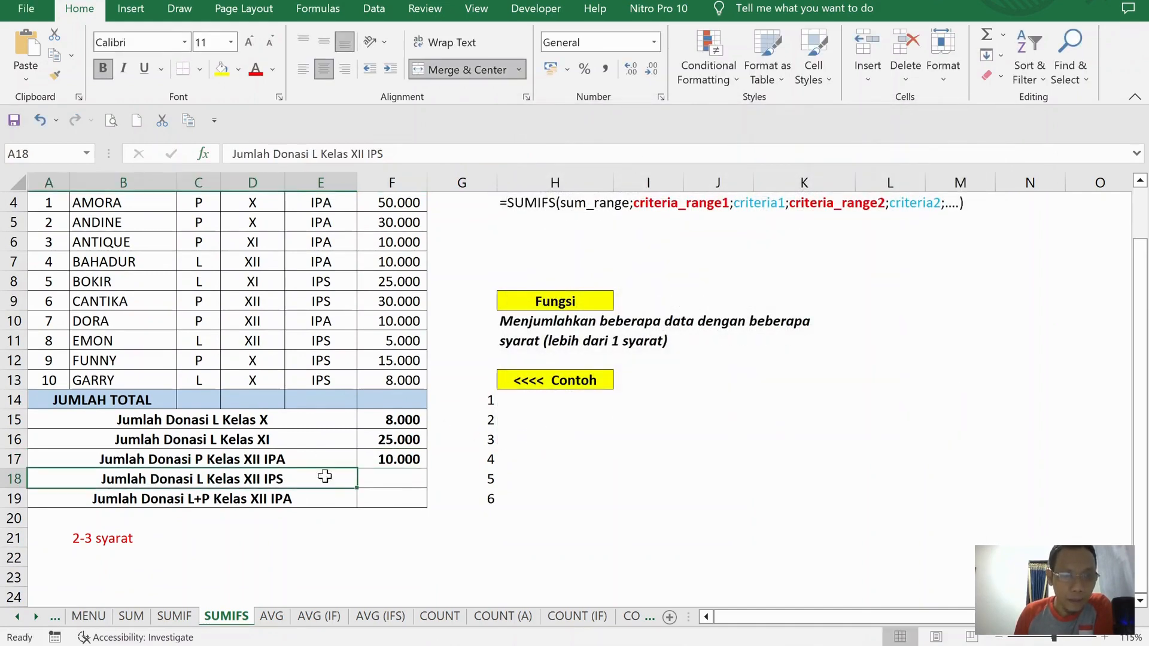
click(387, 477)
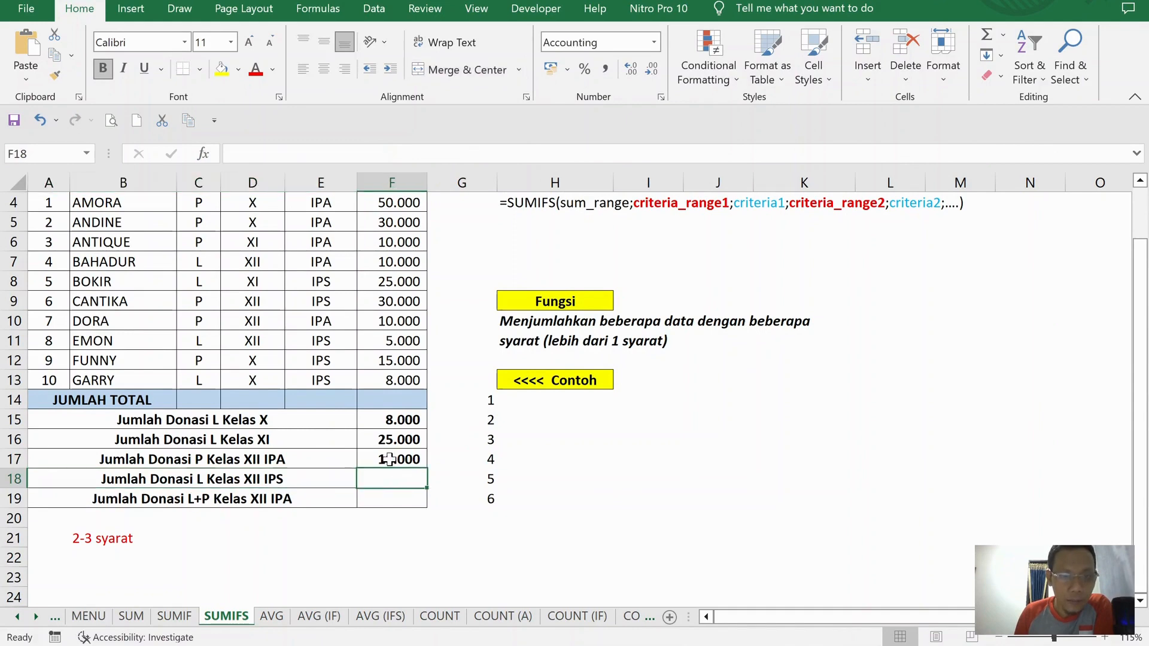
click(389, 459)
click(399, 476)
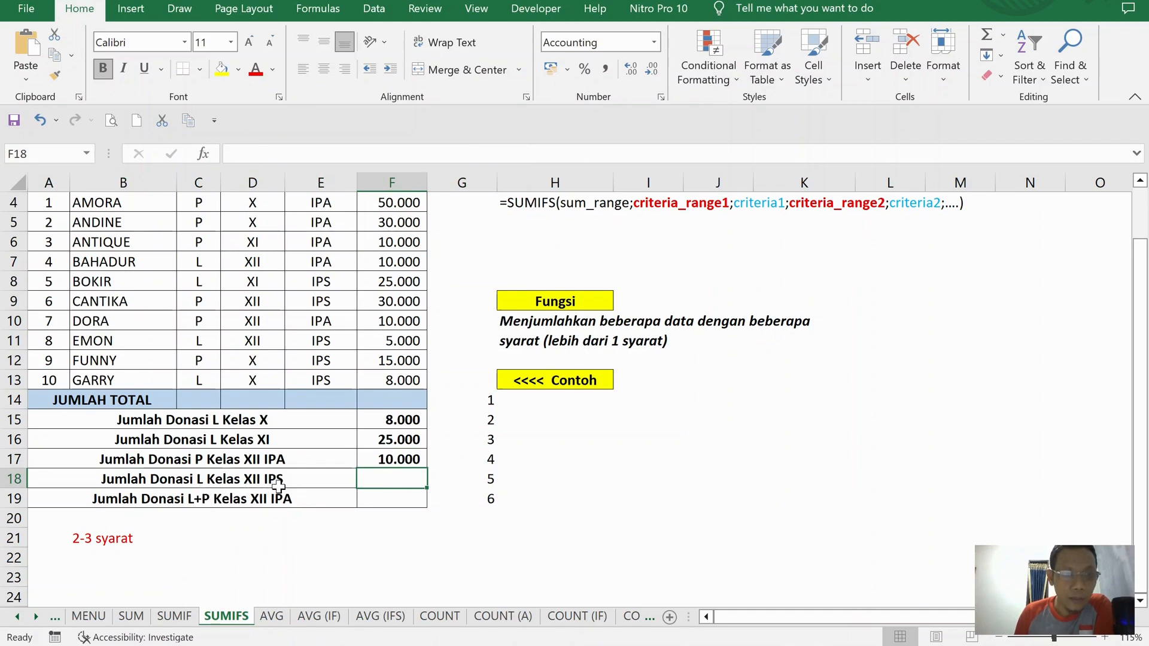
click(203, 154)
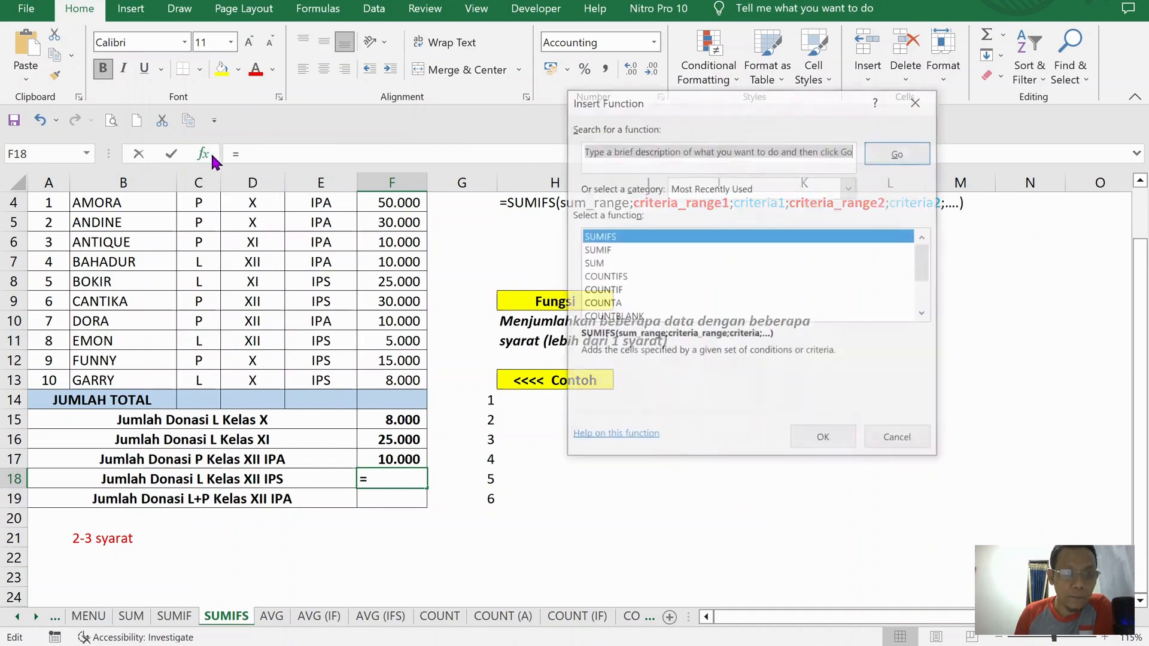
click(836, 439)
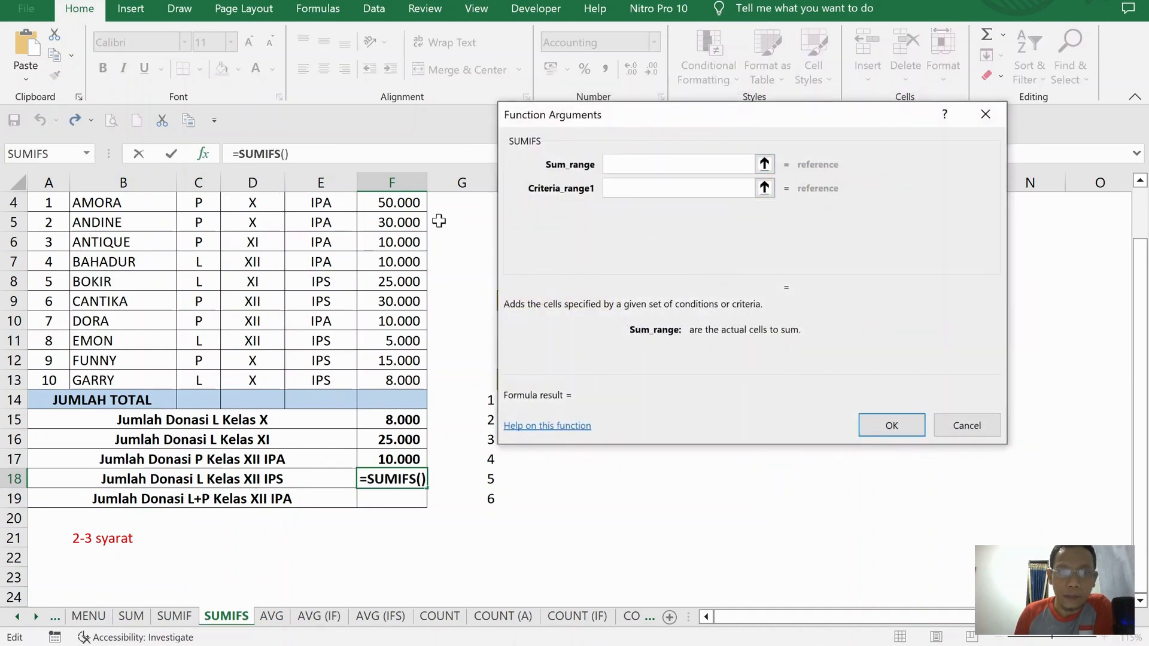
scroll(418, 258, up, 1)
drag(417, 261, 419, 440)
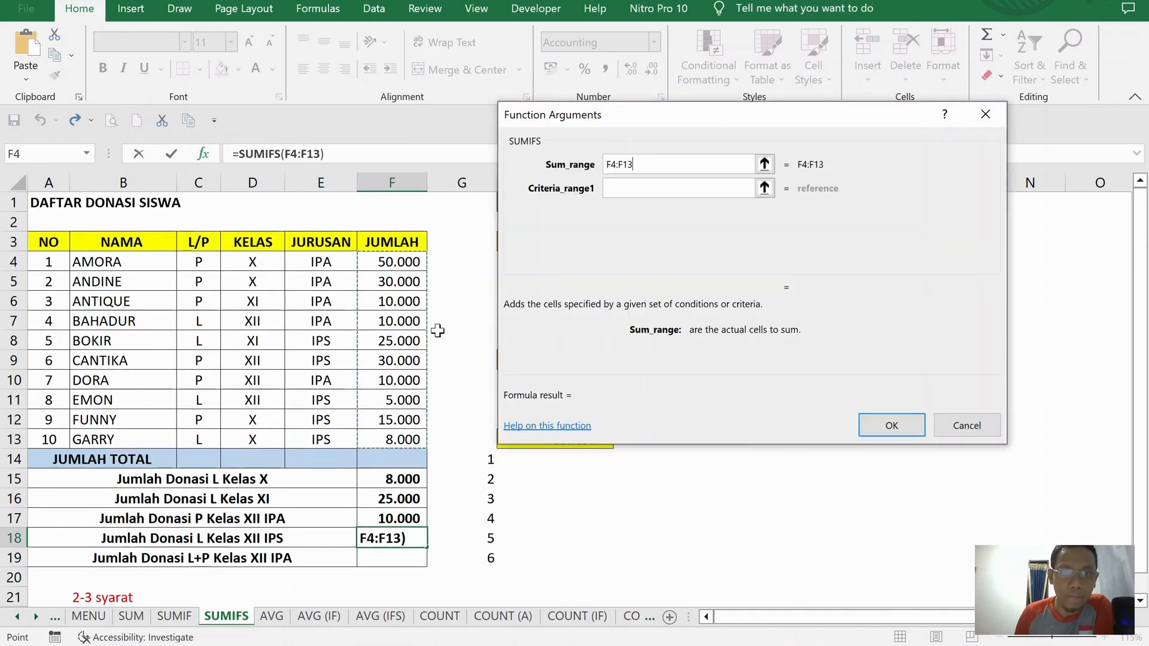
- Set the first condition of the F18 function to criteria range C4:C13 with the criterion L
click(608, 186)
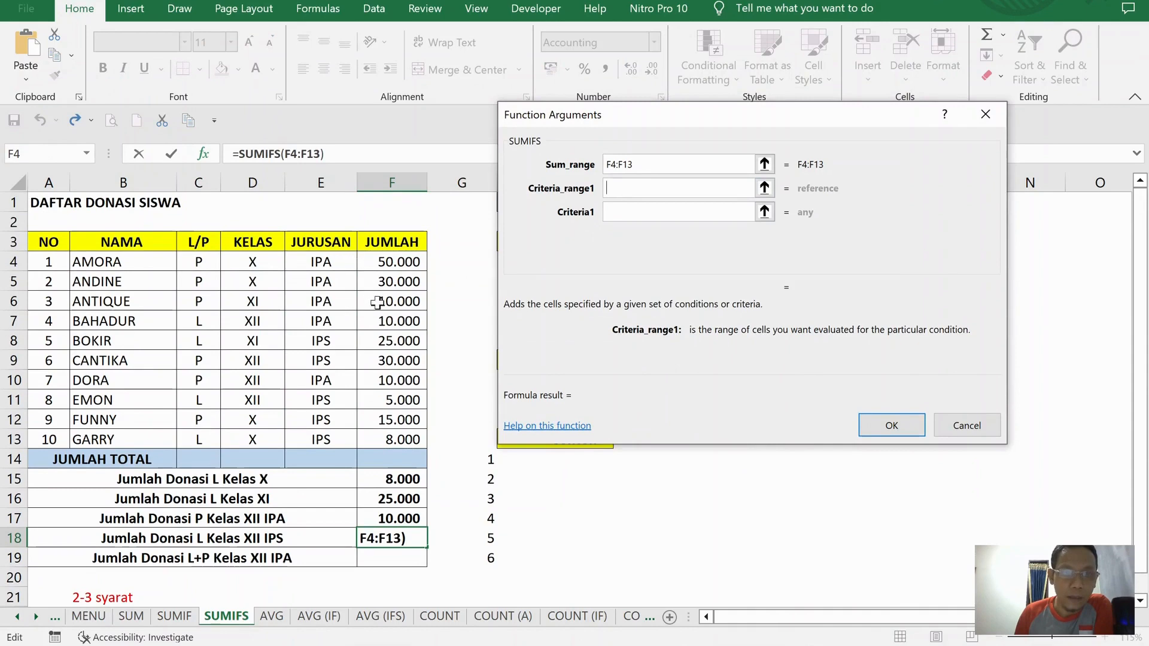
drag(206, 257, 200, 442)
click(631, 210)
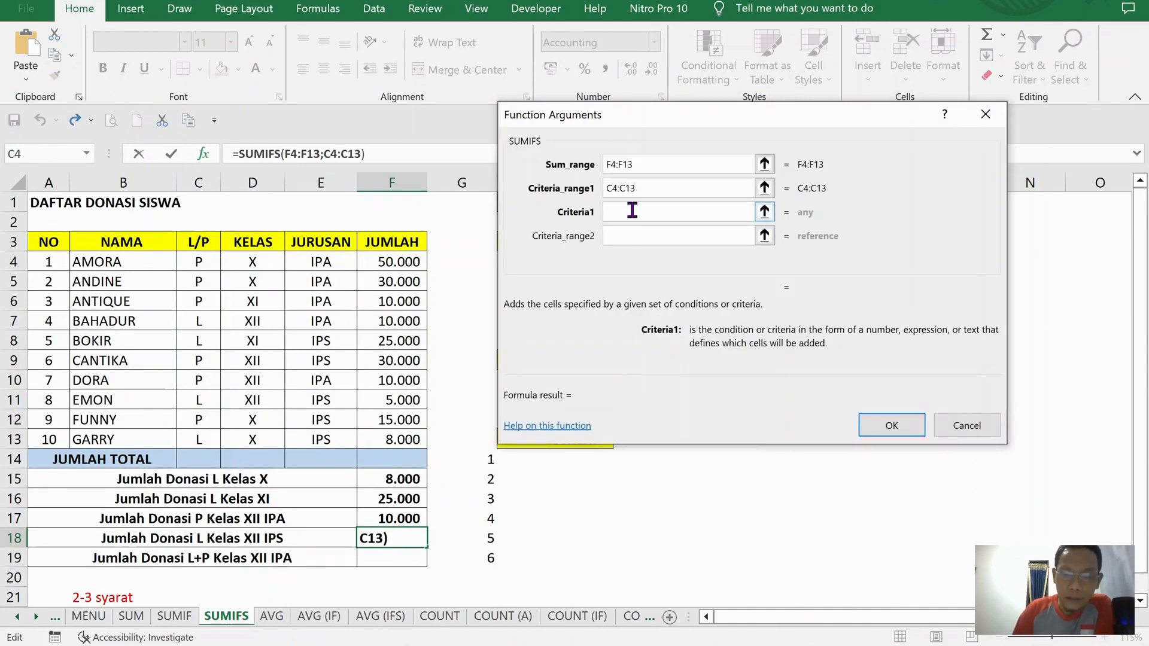
text(L)
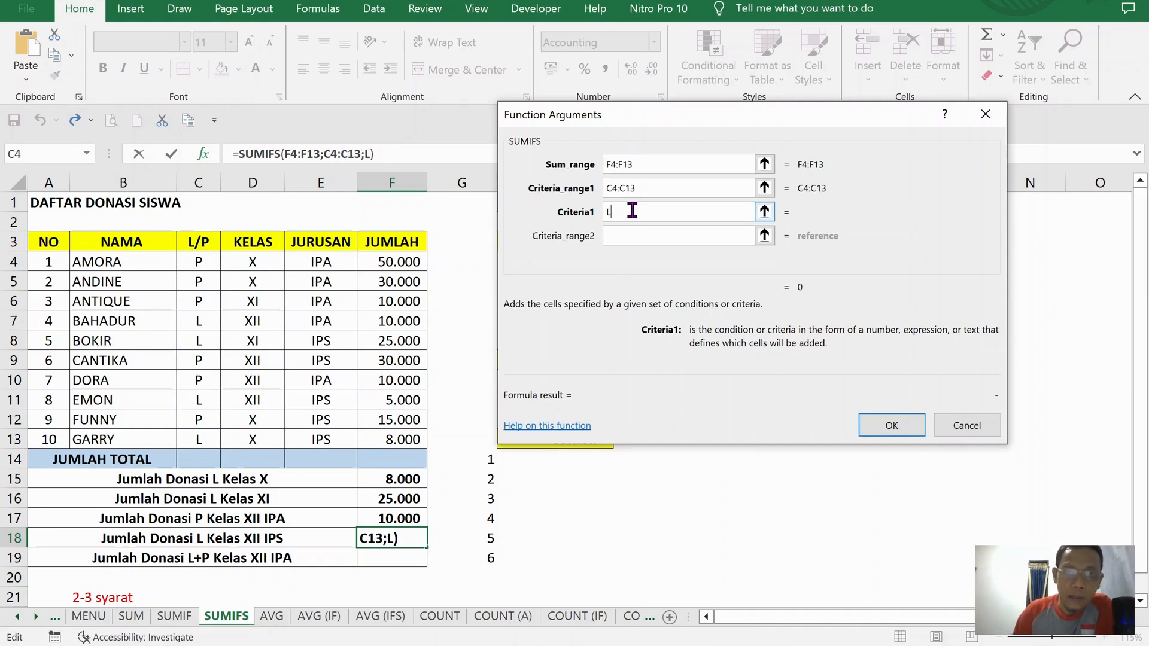
- Set the second condition of the F18 function to criteria range D4:D13 with the criterion XII
click(658, 230)
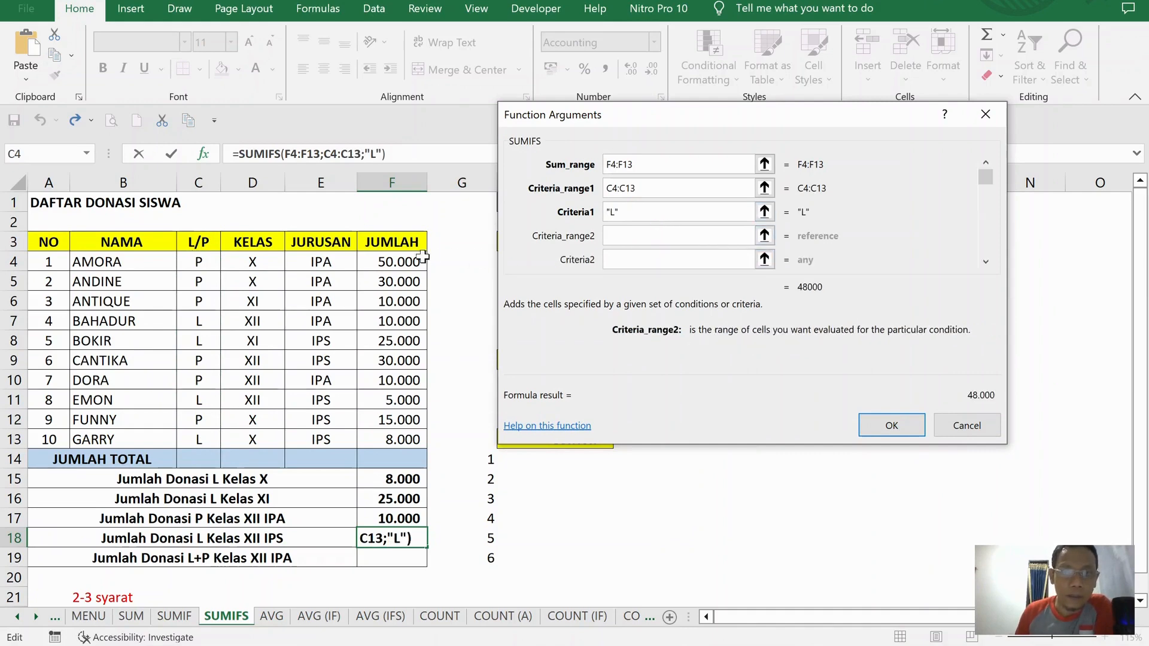
drag(256, 261, 254, 442)
click(660, 258)
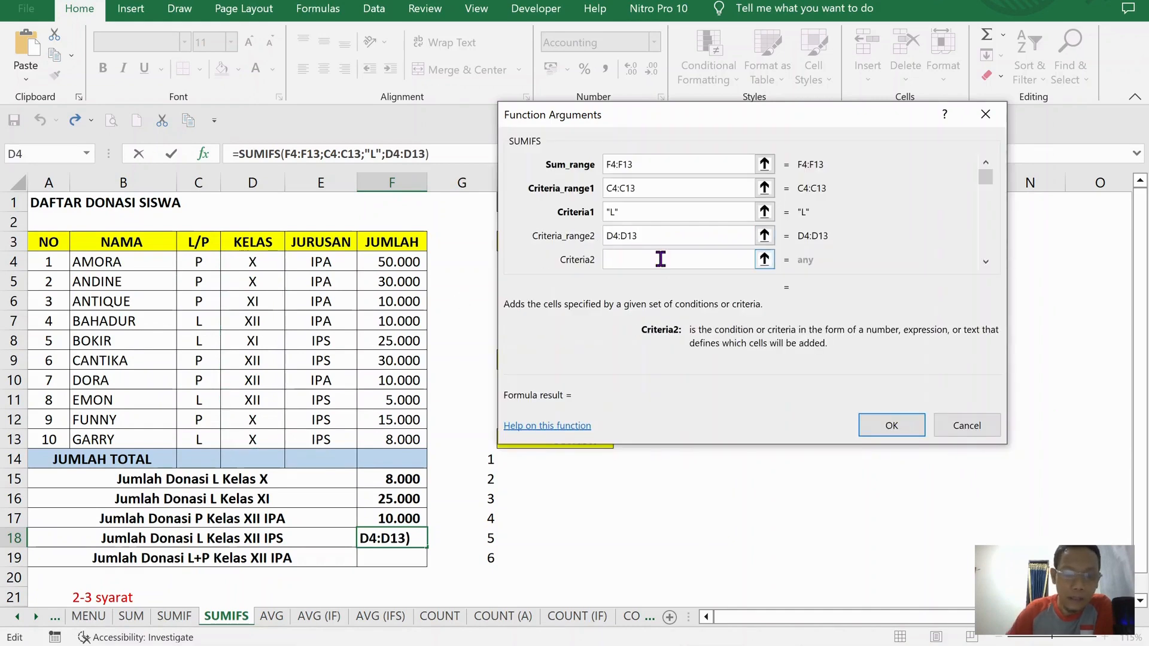
text(XII)
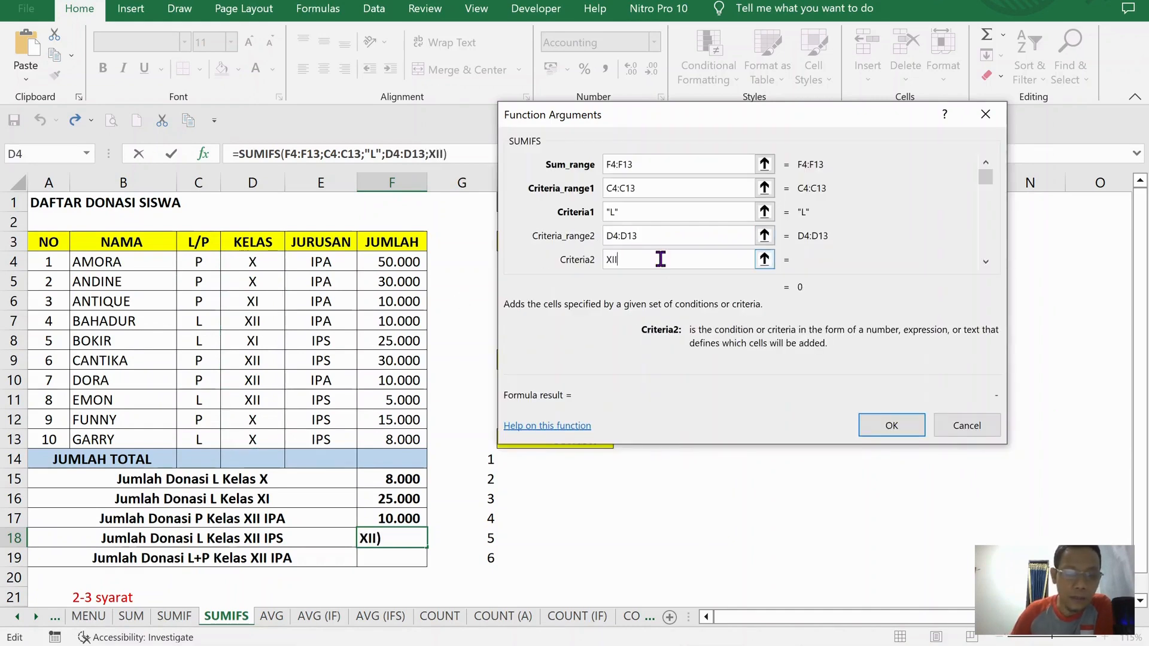
- Set the third condition of the F18 function to criteria range E4:E13 with the criterion IPS, and complete the formula
scroll(731, 238, down, 1)
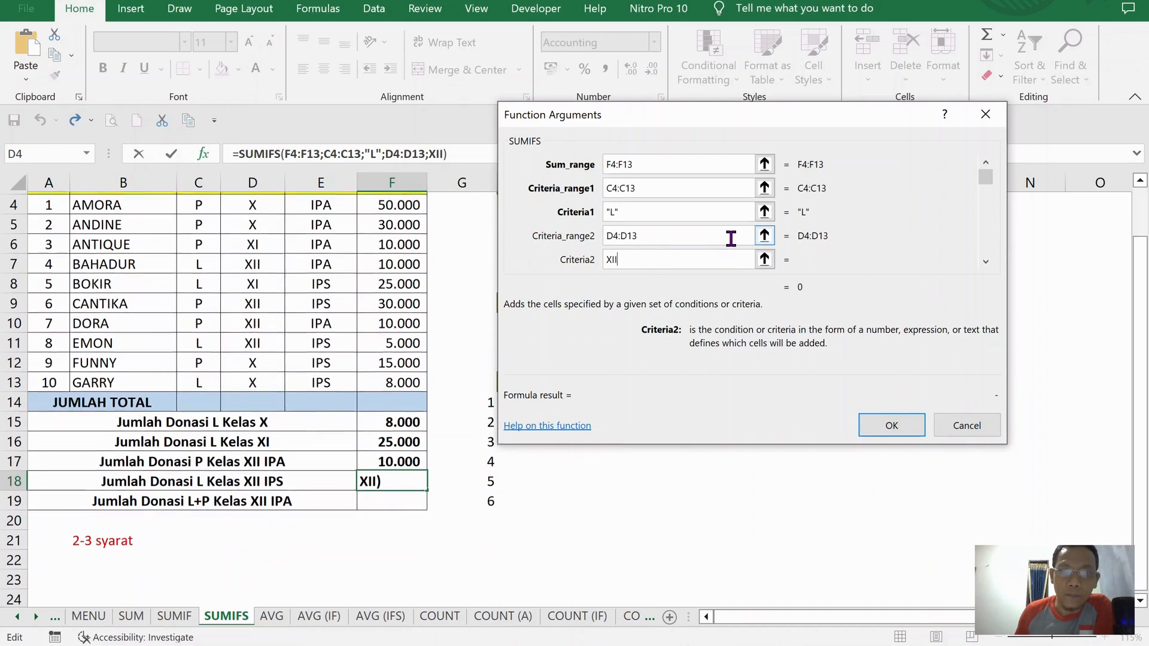
click(986, 263)
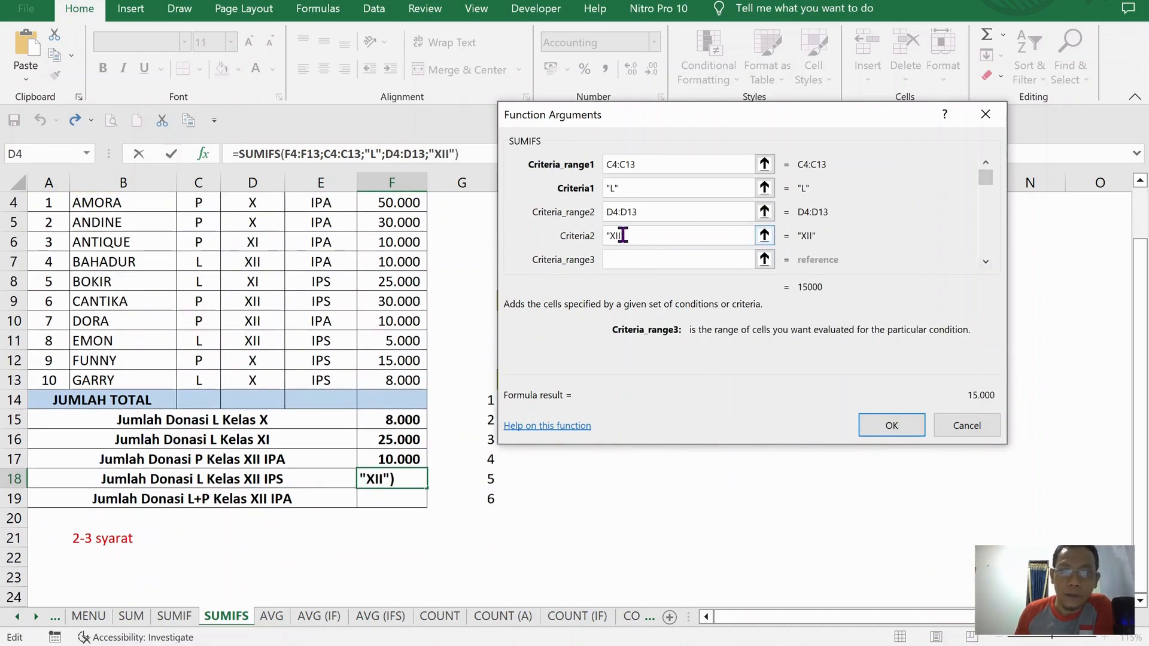
scroll(395, 221, up, 1)
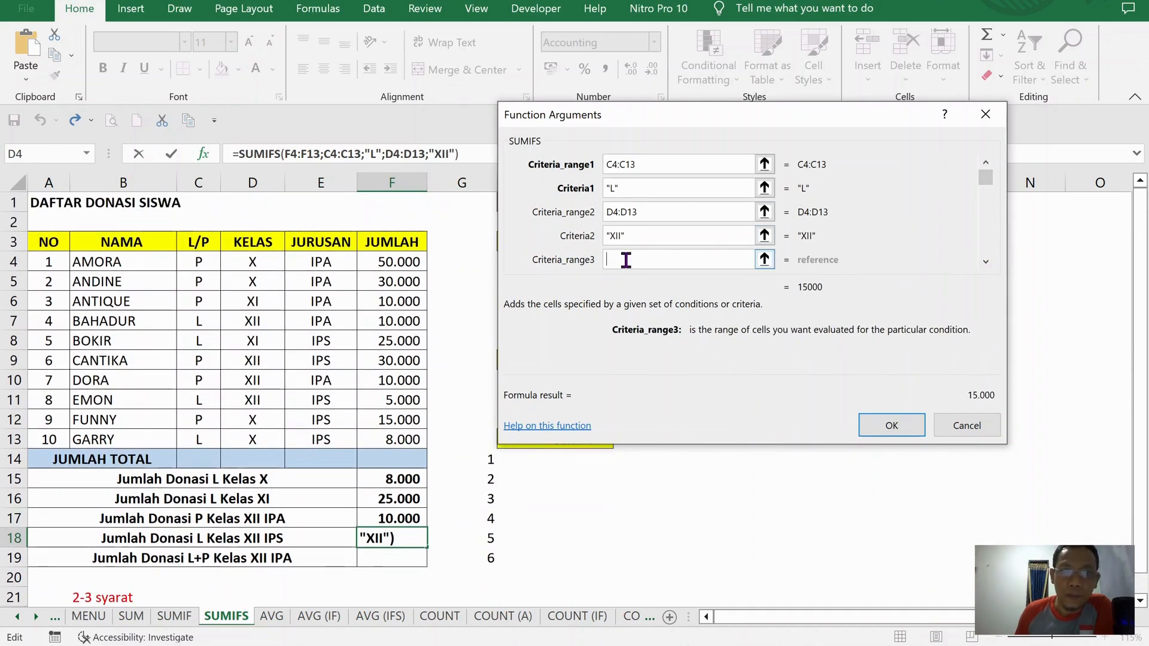
drag(331, 264, 326, 441)
click(986, 262)
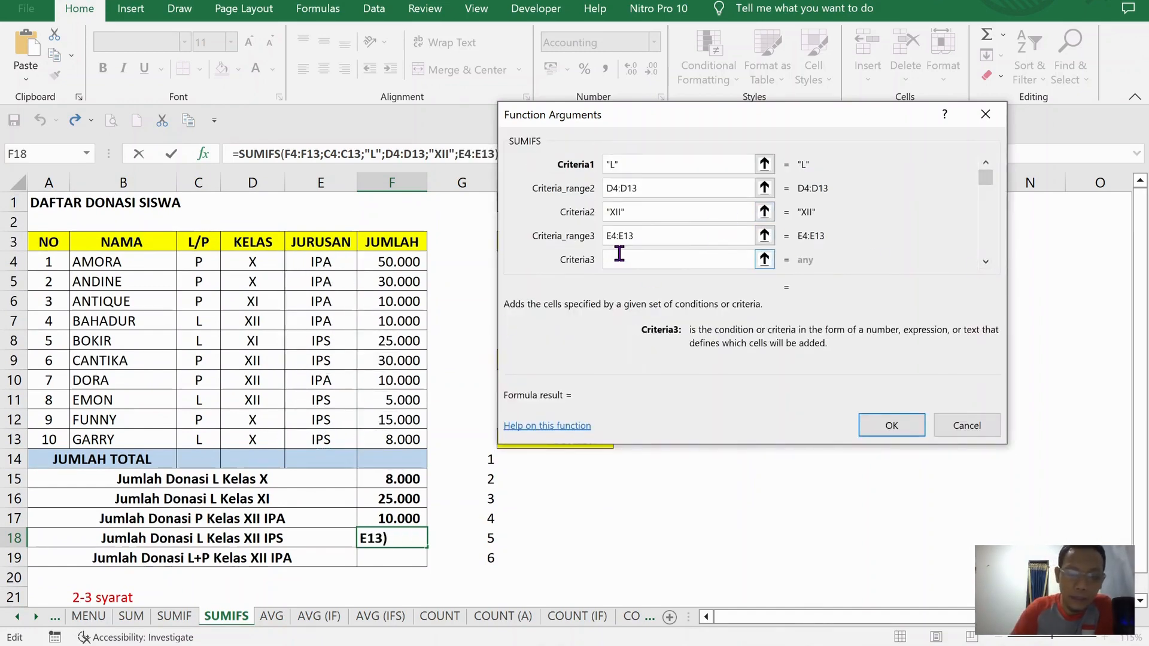
text(IP)
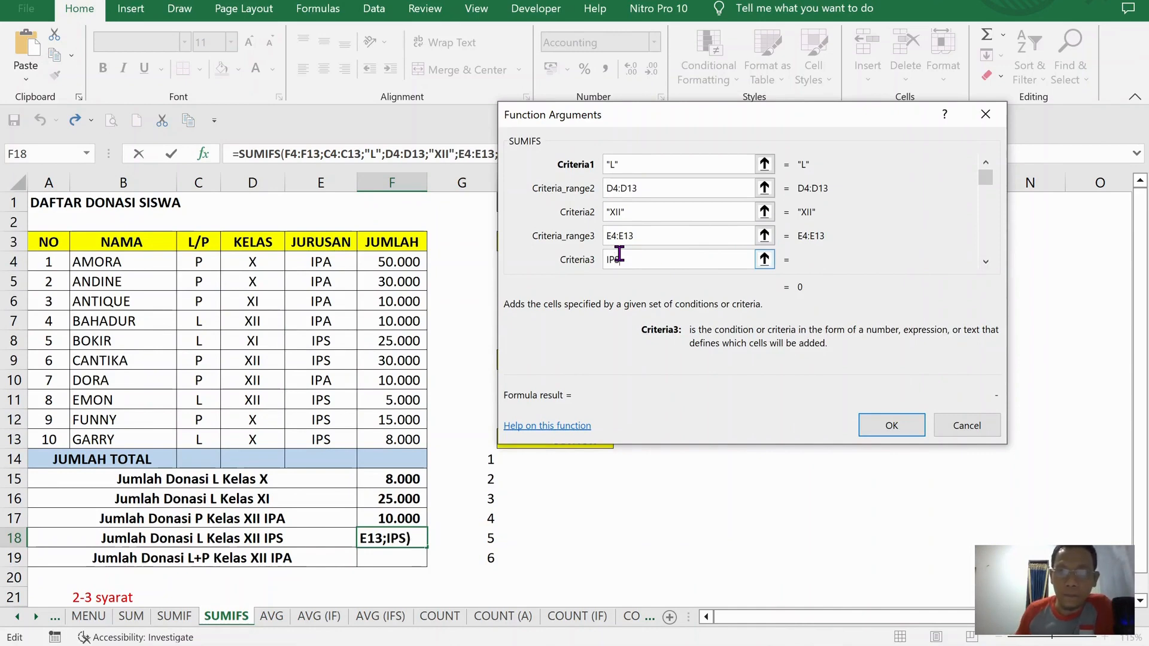
text(S)
click(661, 235)
click(890, 426)
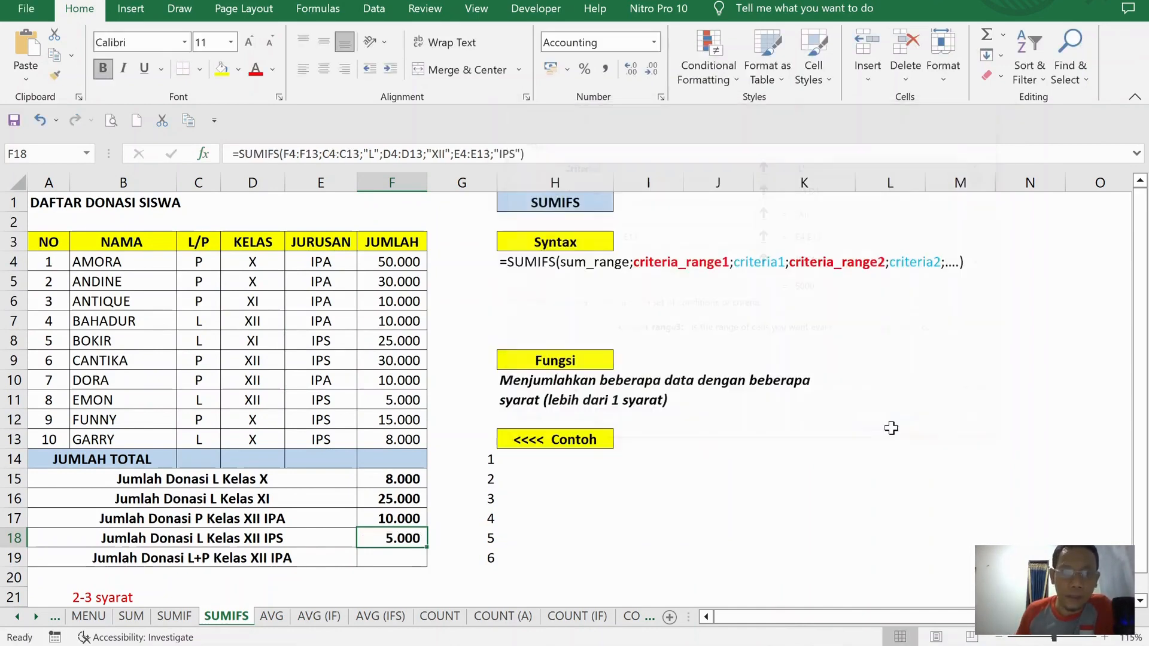
- Insert a SUMIFS function in F19 for Jumlah Donasi L+P Kelas XII IPA, with F4:F13 as the sum range
click(395, 558)
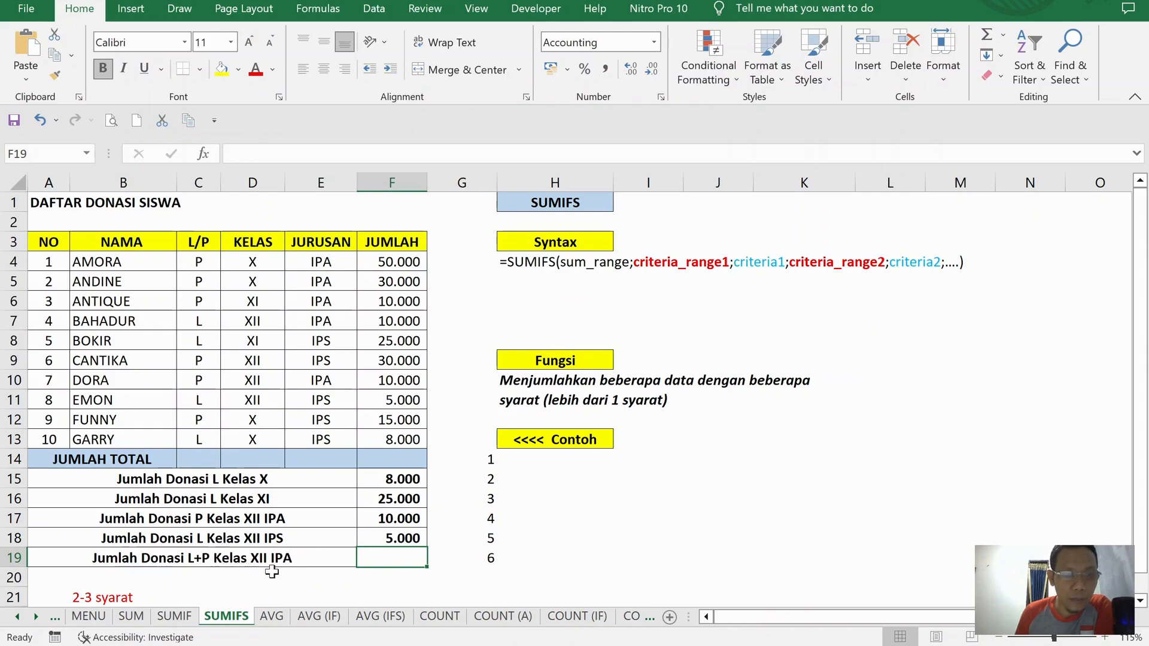
click(392, 517)
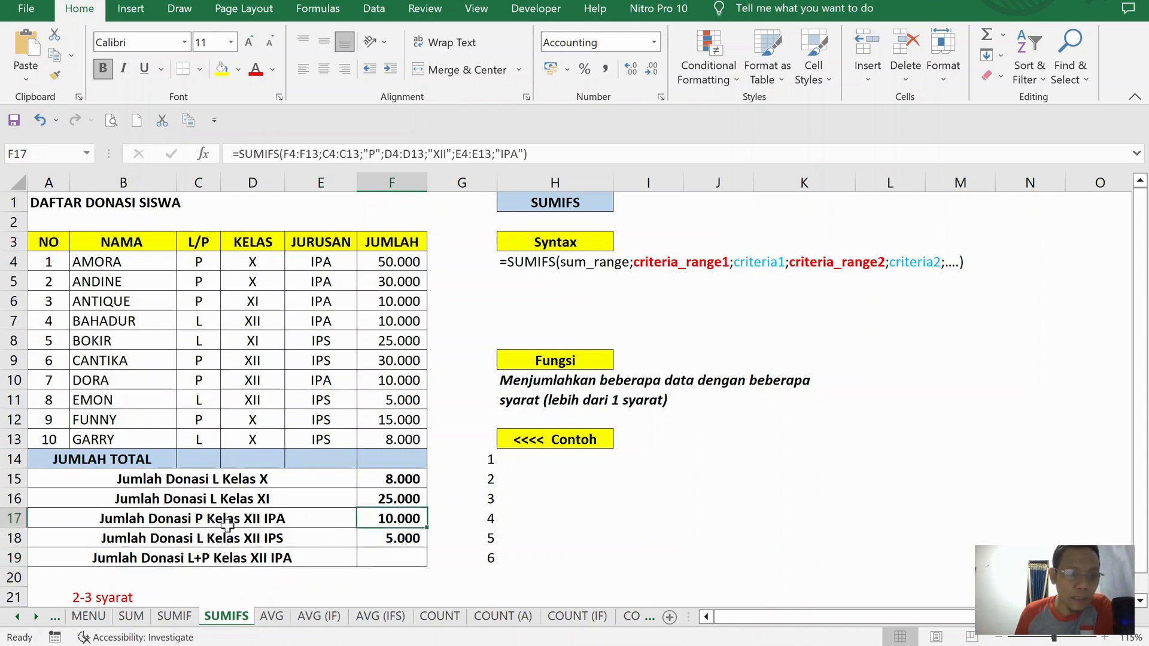
click(379, 557)
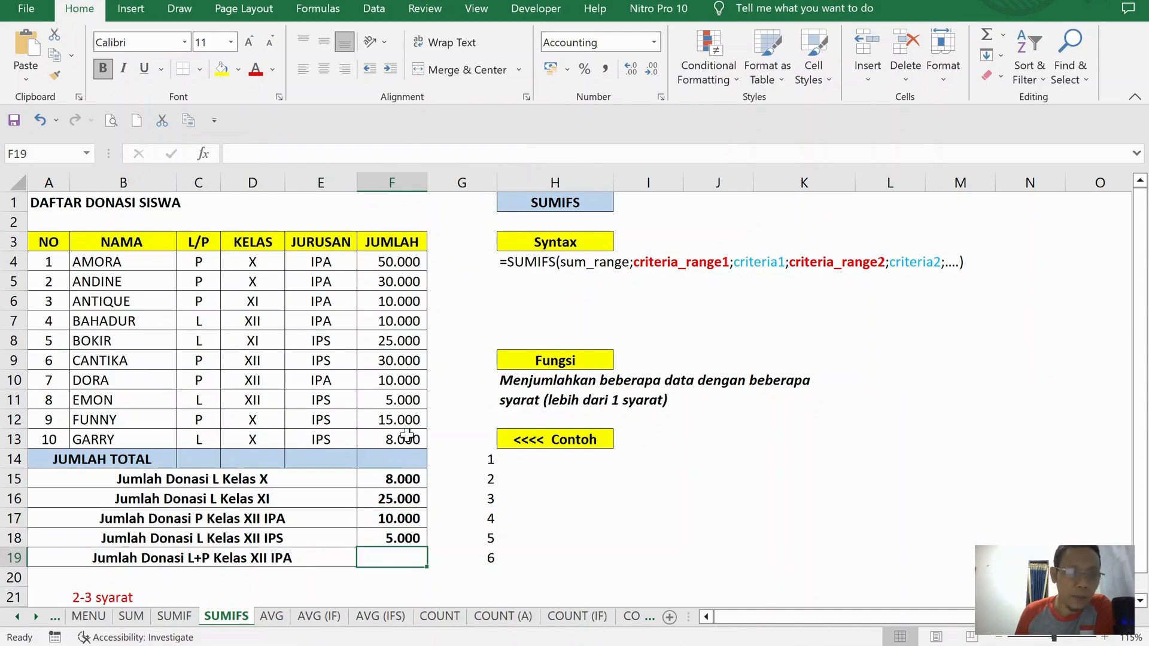
click(204, 154)
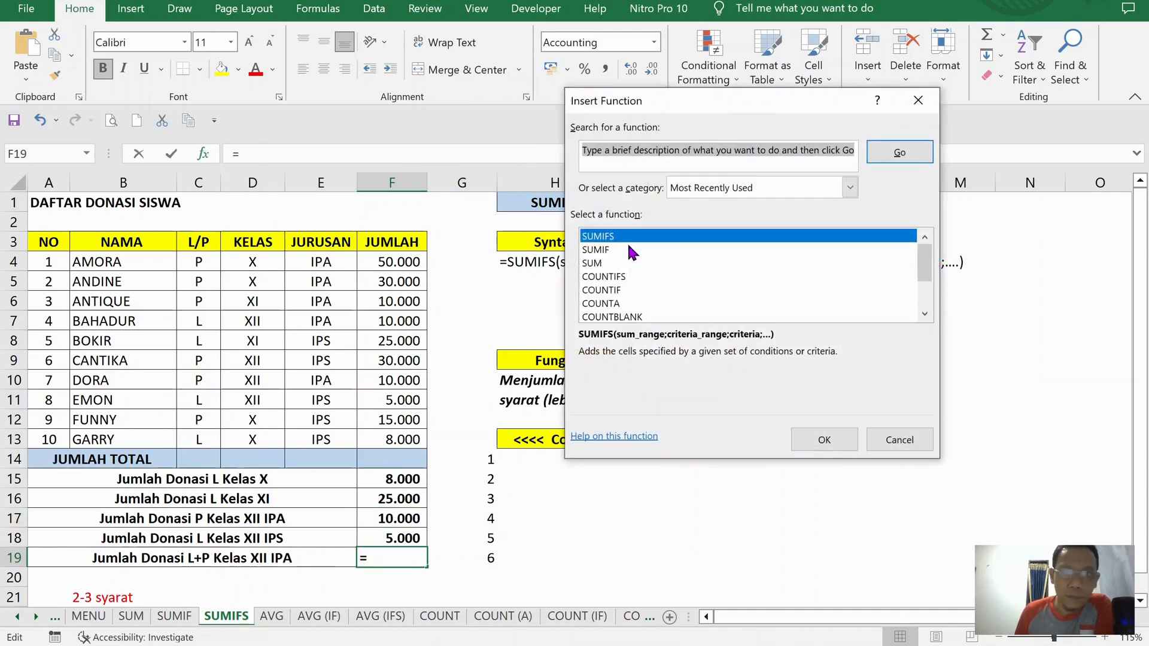
click(824, 438)
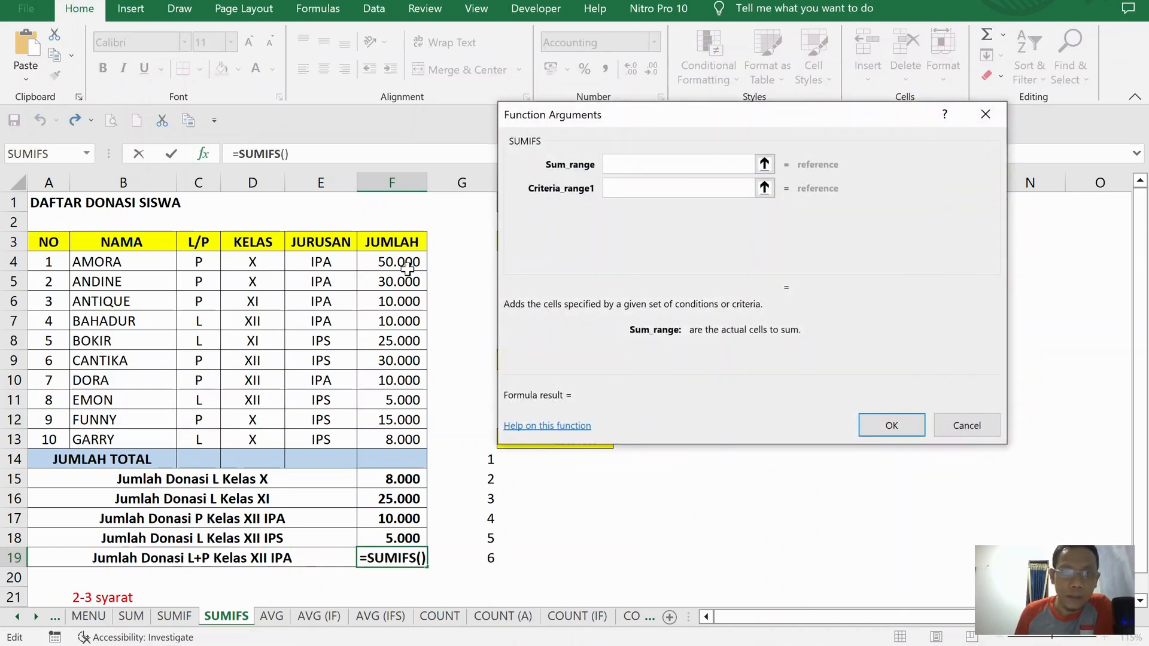
drag(407, 269, 407, 440)
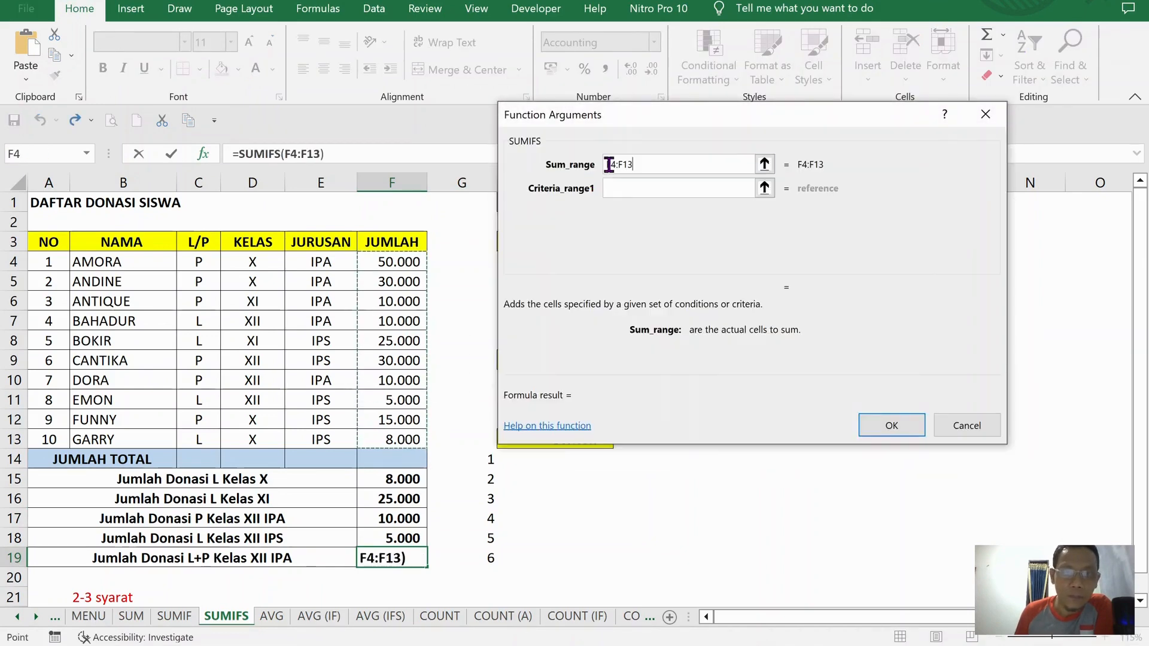
- Set the first condition of the F19 function to criteria range C4:C13 with the criterion L
click(622, 191)
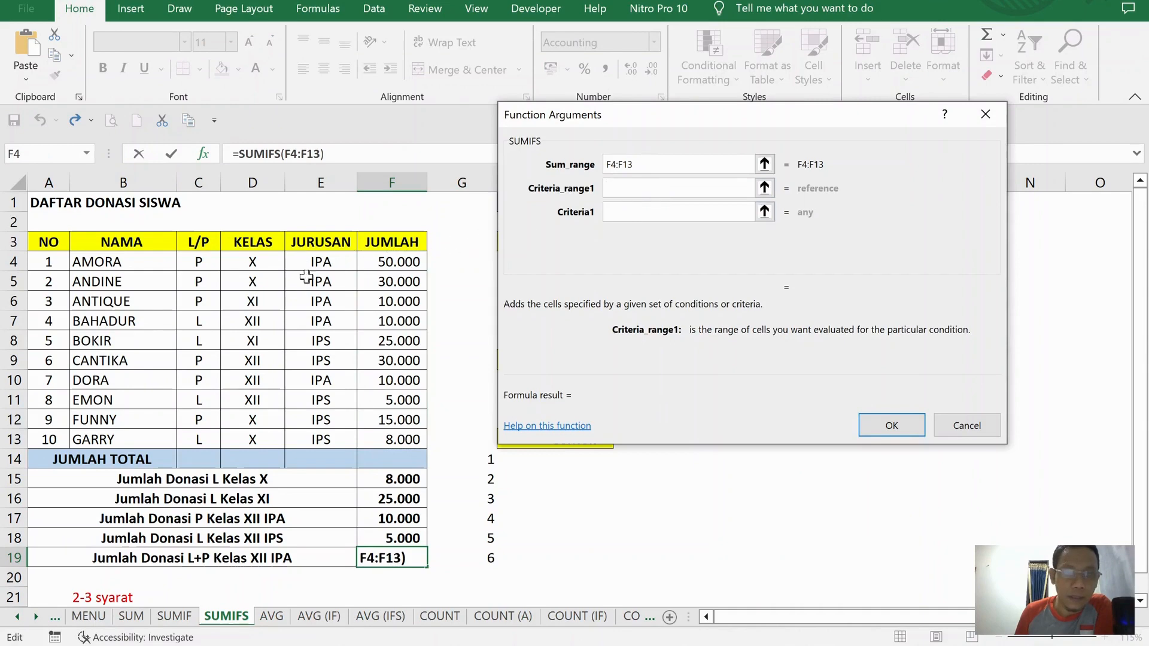
drag(200, 262, 203, 432)
click(631, 211)
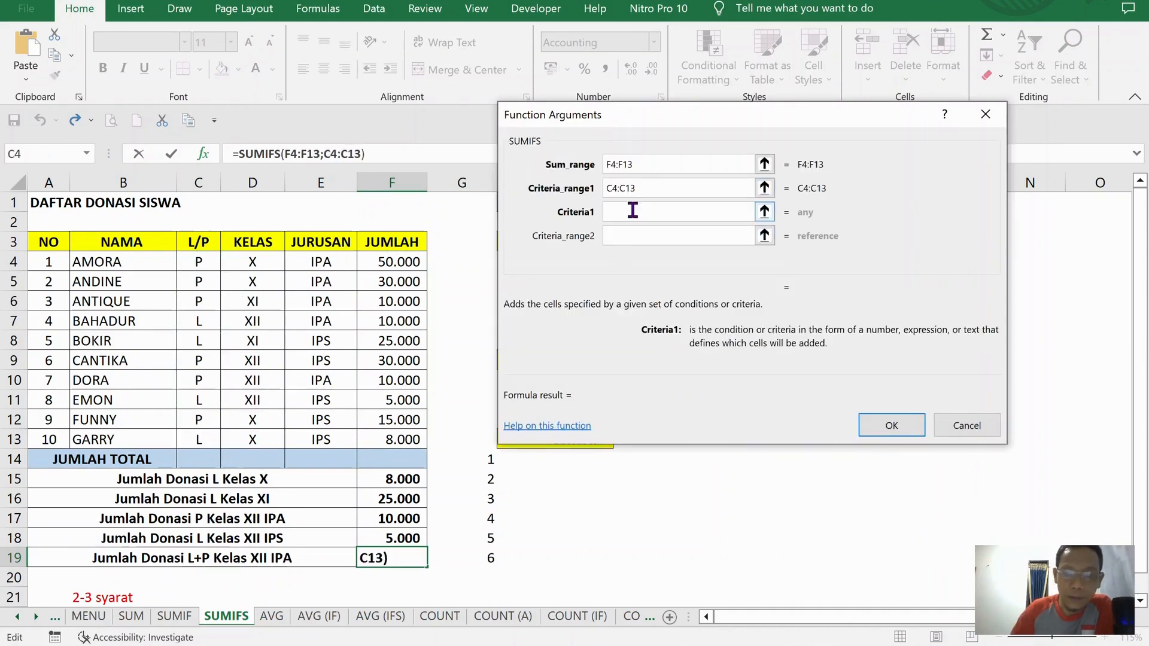
text(L)
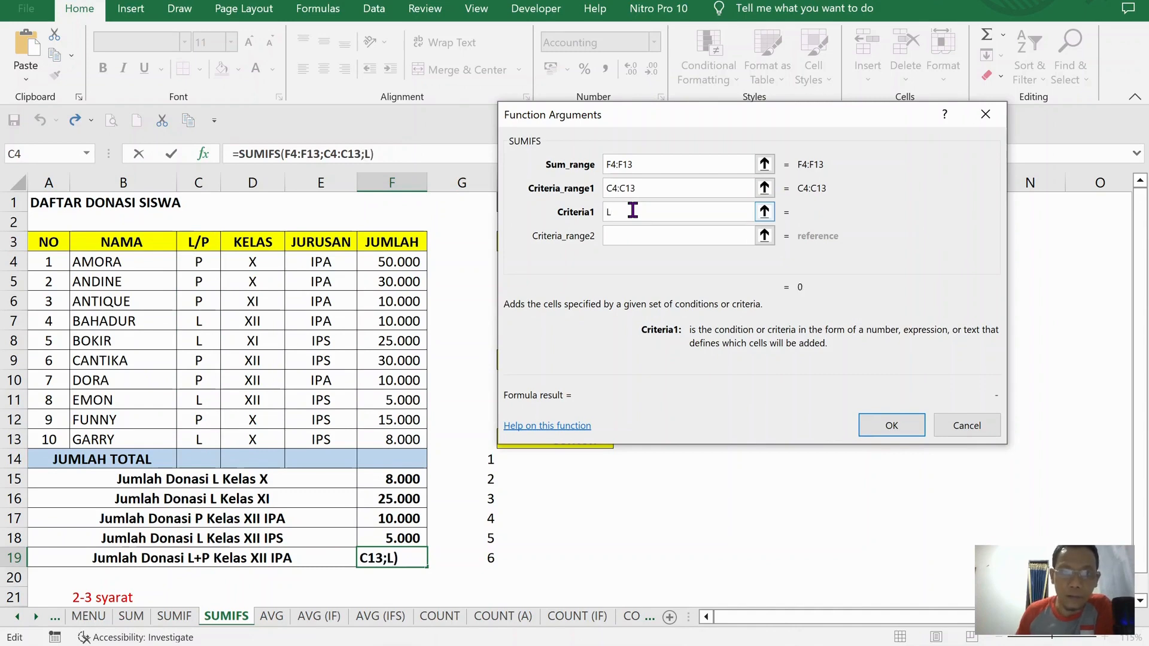
- Set the second condition of the F19 function to criteria range D4:D13 with the criterion XII
click(650, 235)
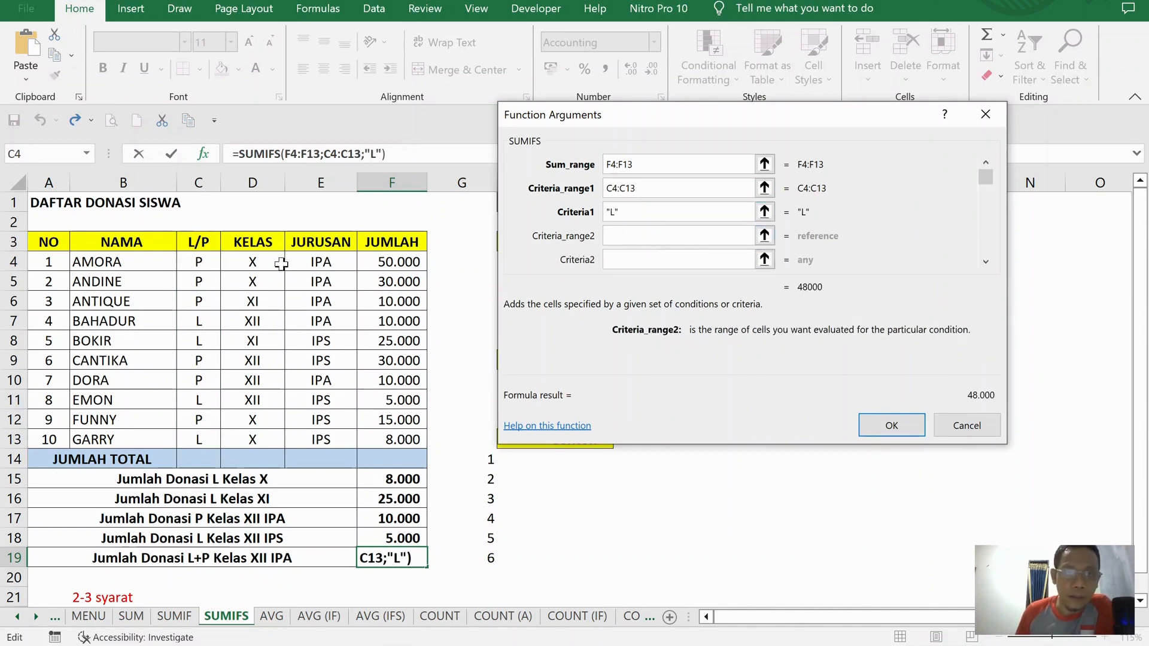
drag(265, 262, 265, 440)
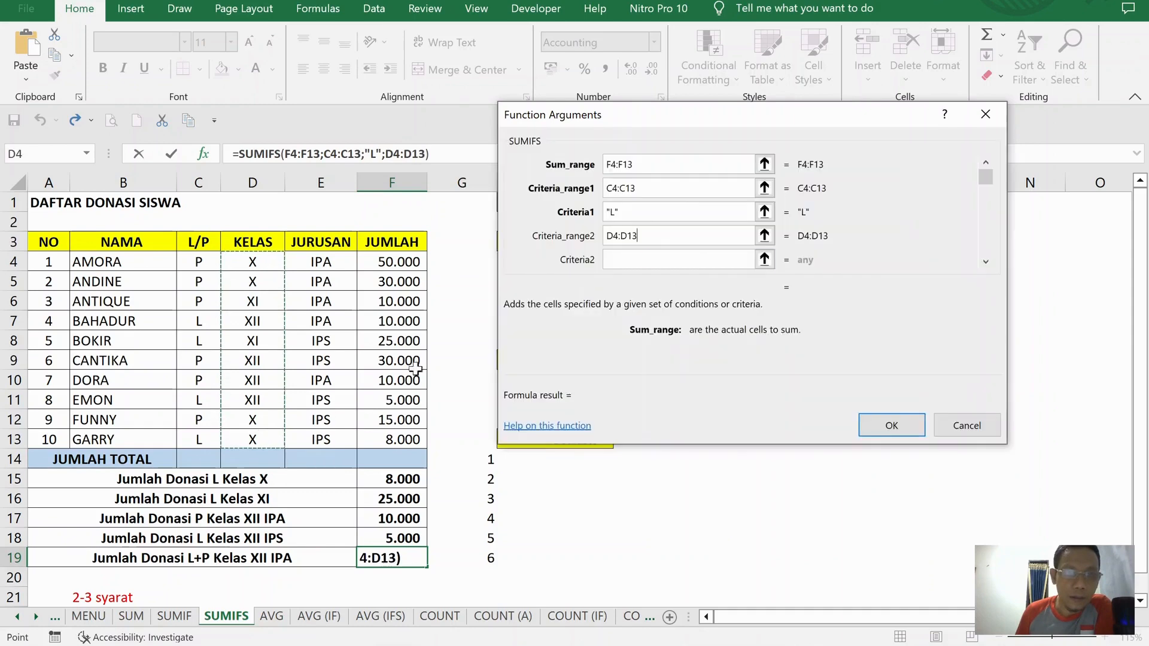
click(671, 259)
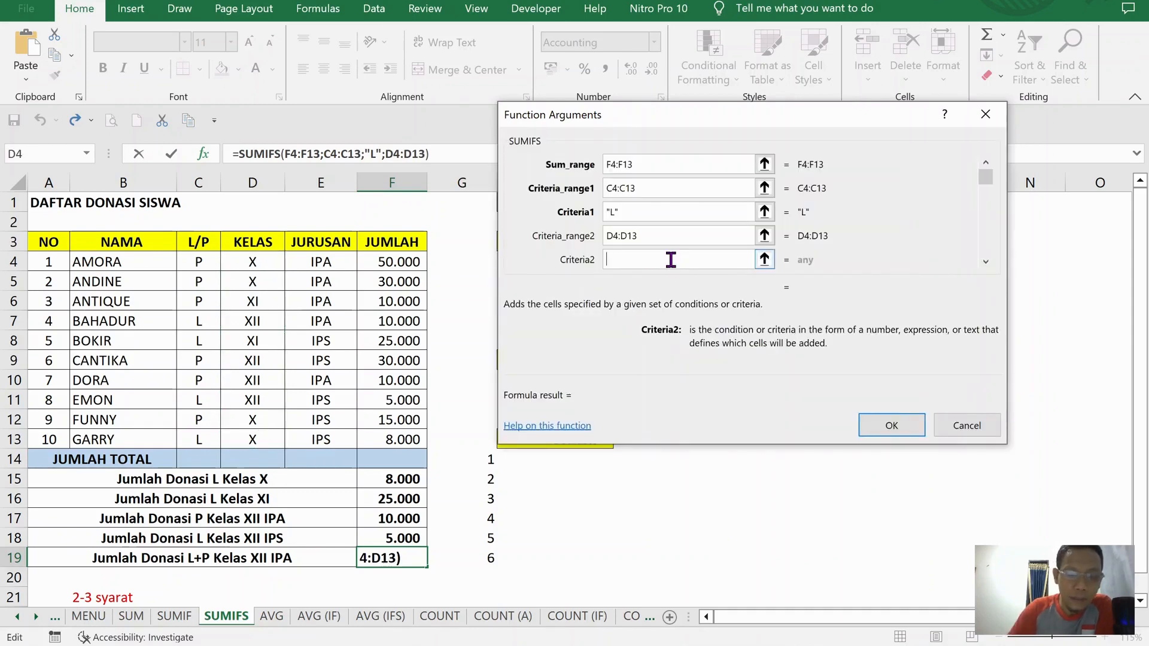
text(XII)
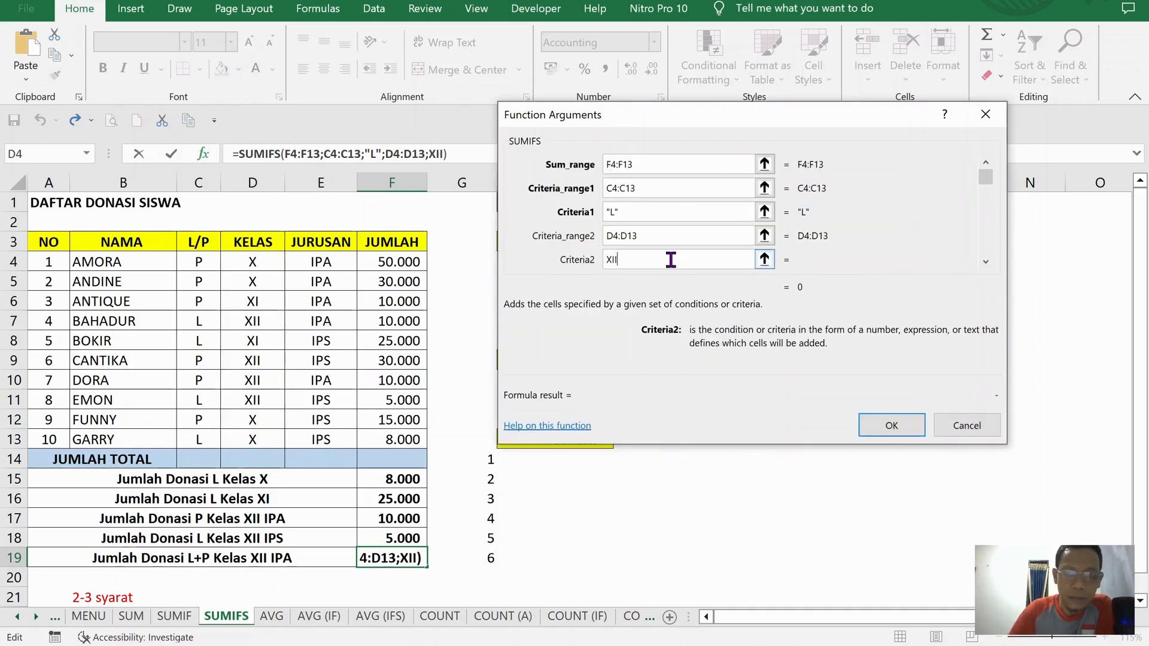
- Set the third condition of the F19 function to criteria range E4:E13 with the criterion IPA
click(985, 264)
click(986, 263)
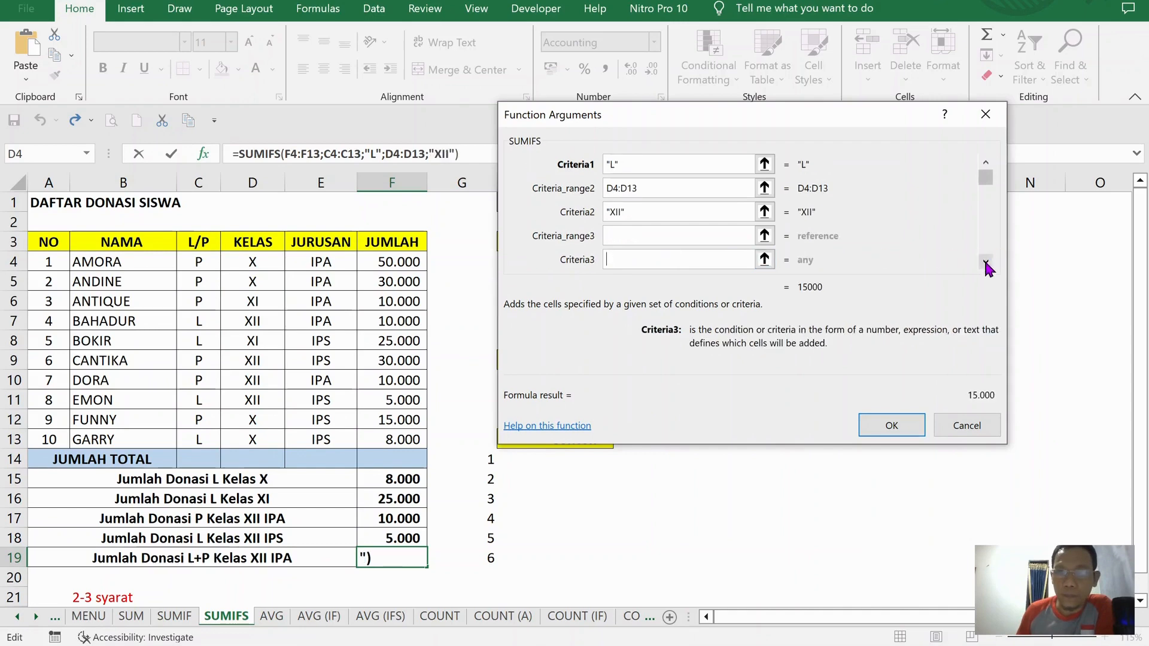
click(985, 263)
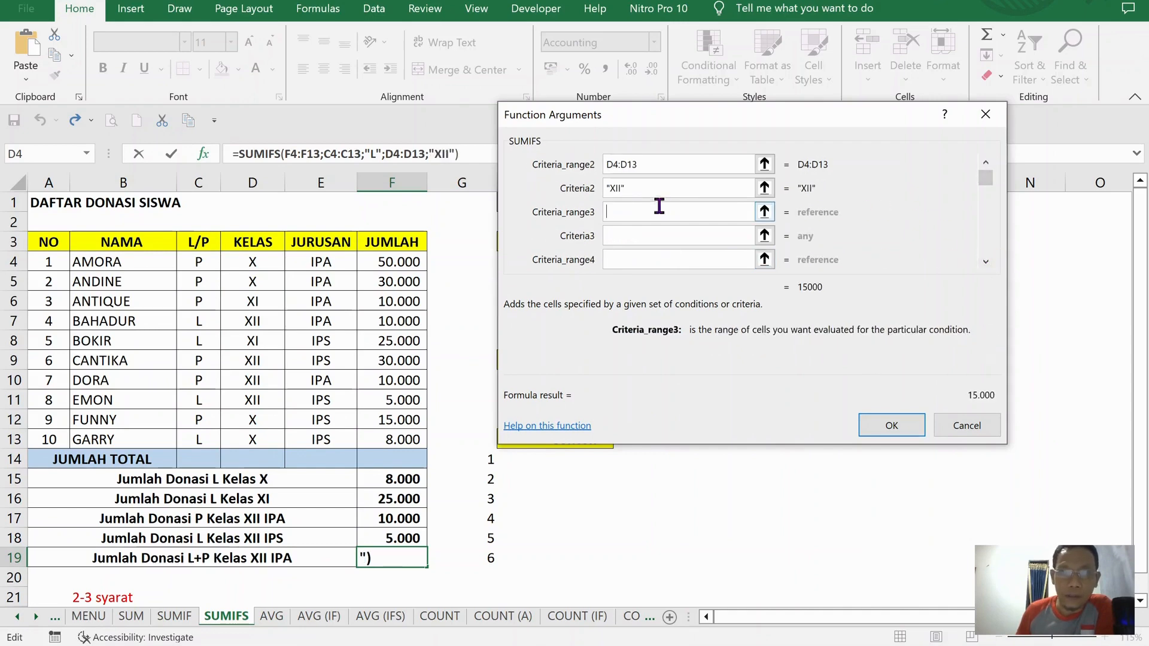
drag(329, 264, 320, 436)
click(622, 235)
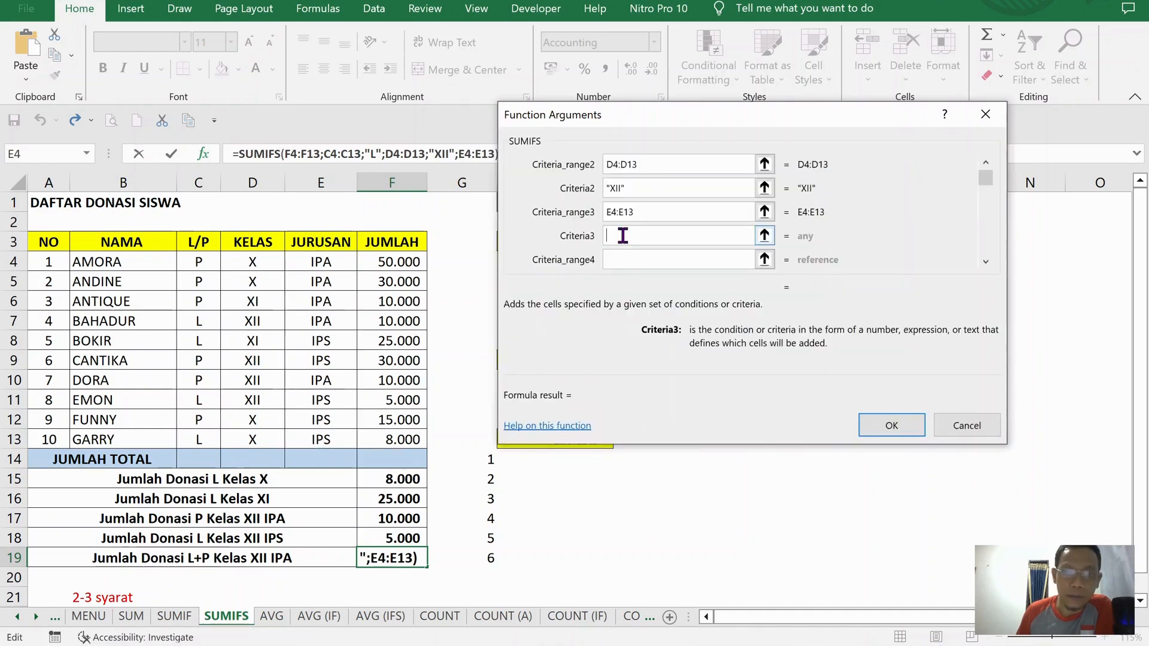
text(IPA)
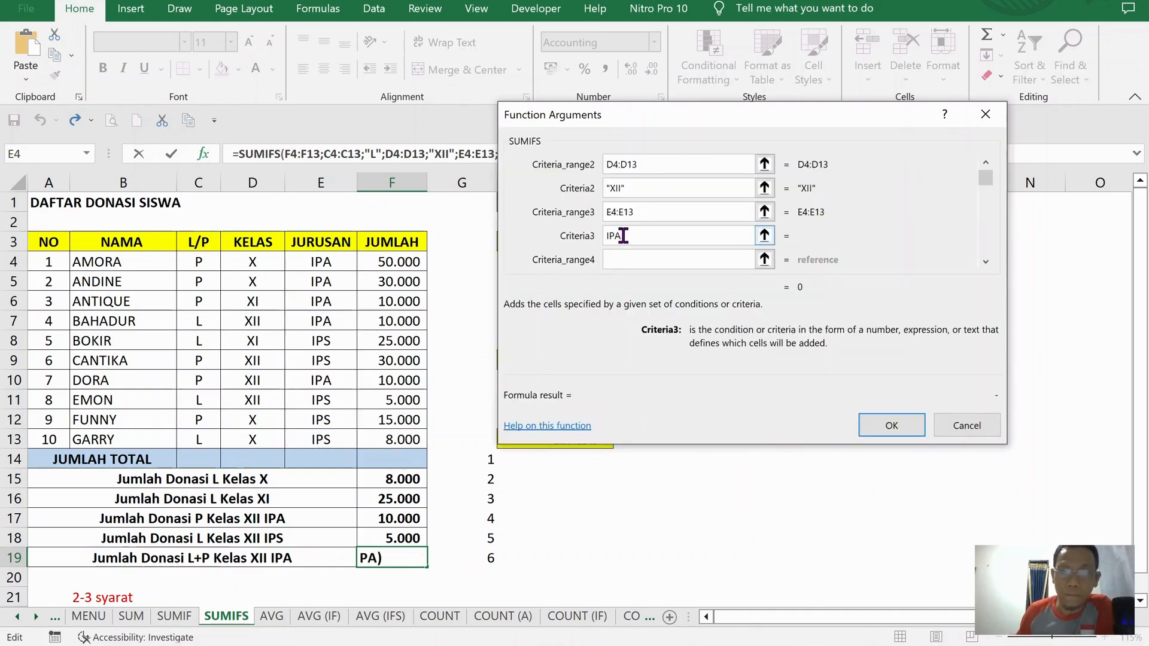
- Accept the F19 SUMIFS function for L, XII and IPA, and append a copy of it to the formula with a plus sign
click(693, 211)
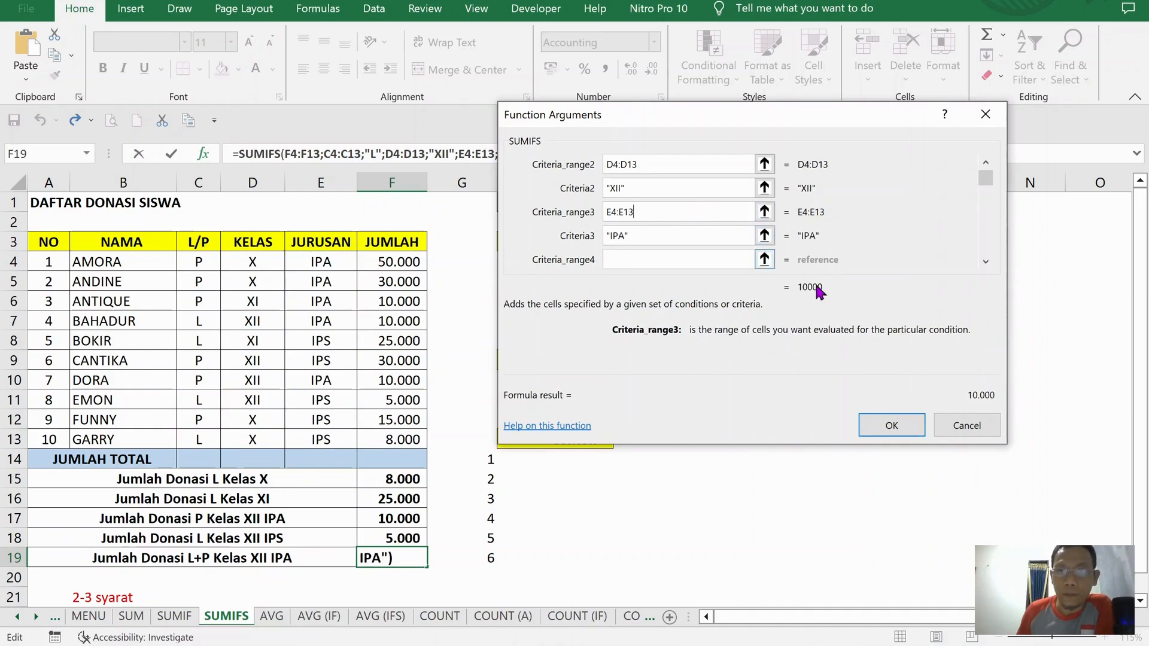
click(890, 423)
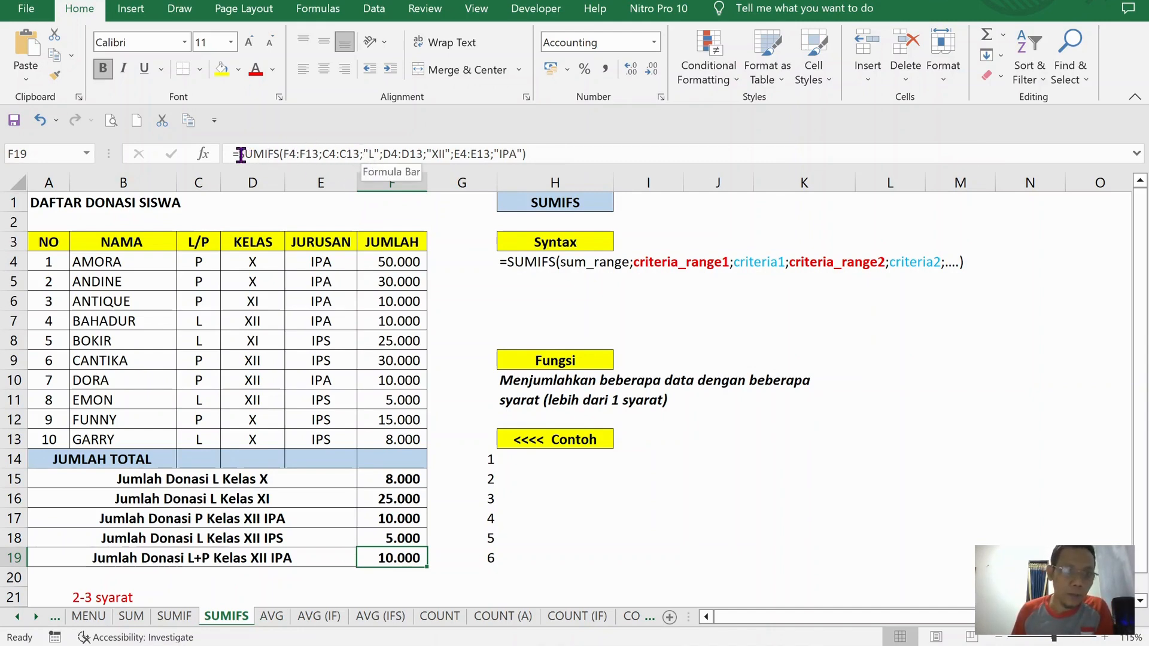
drag(240, 155, 542, 155)
key(ctrl+c)
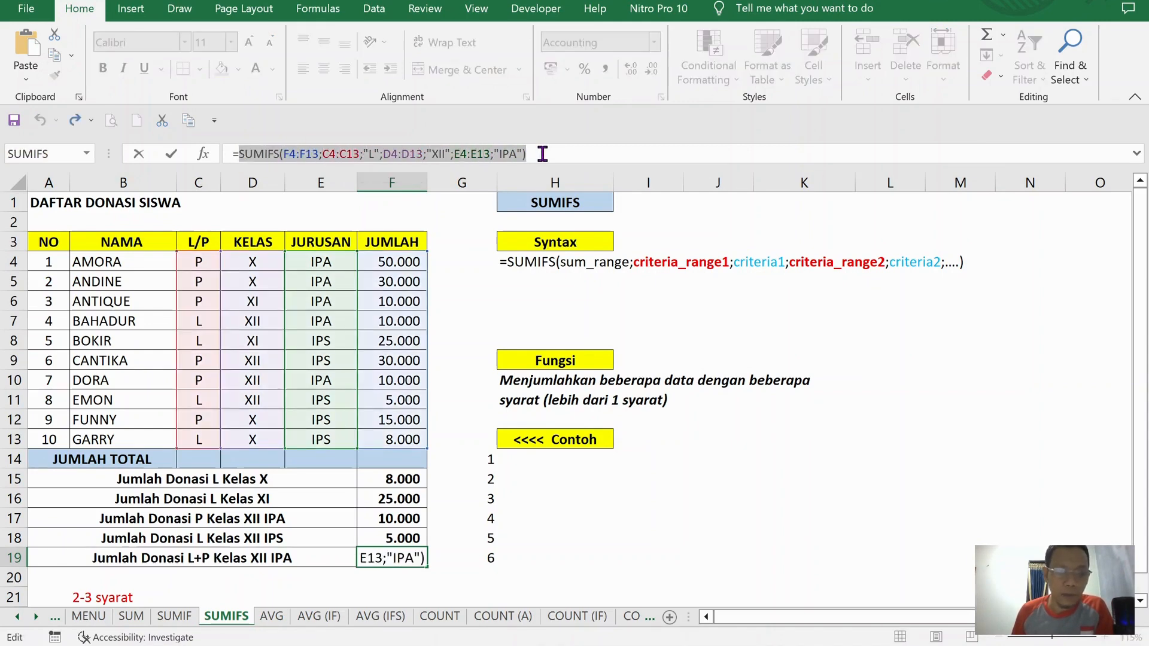
click(553, 154)
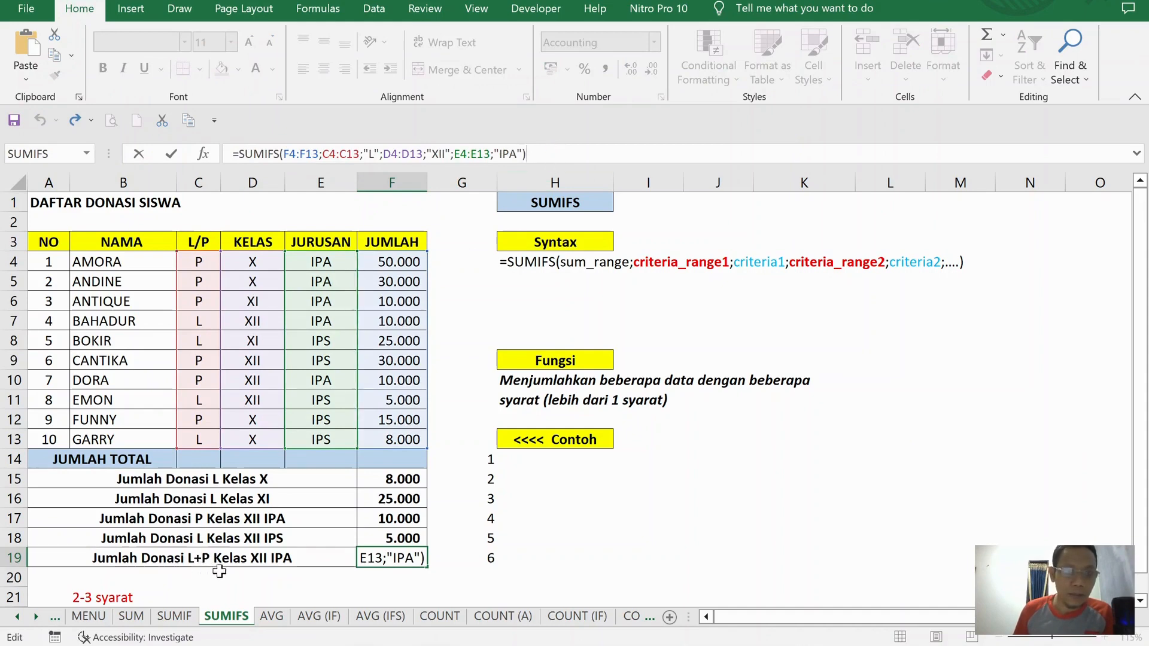
text(+)
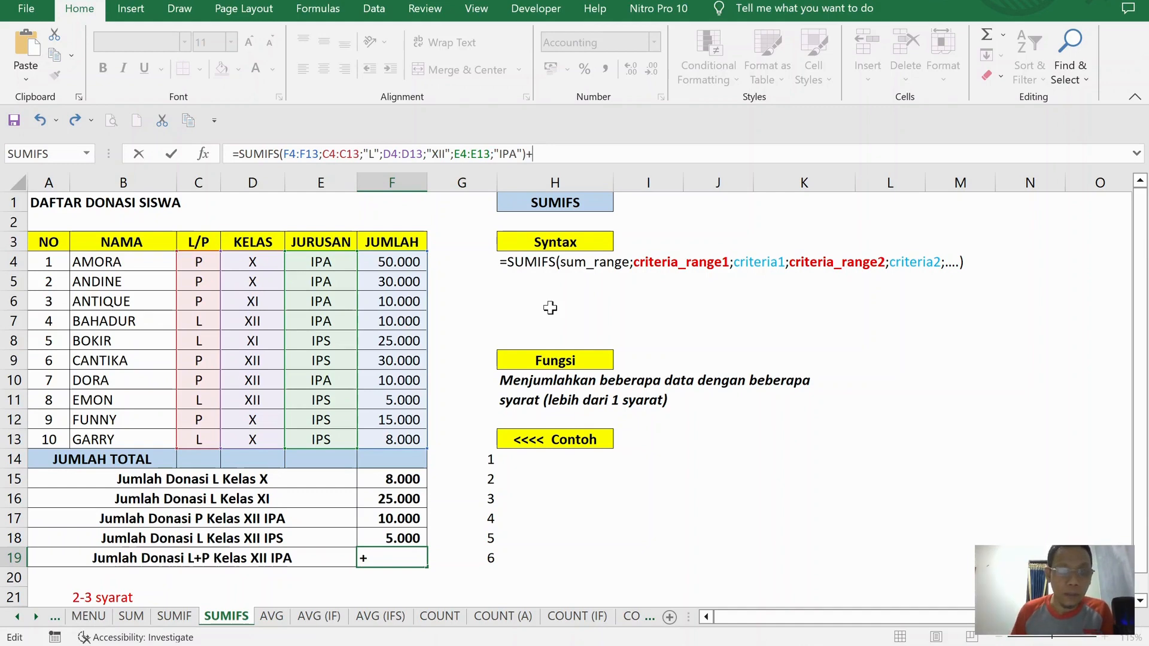
key(ctrl+v)
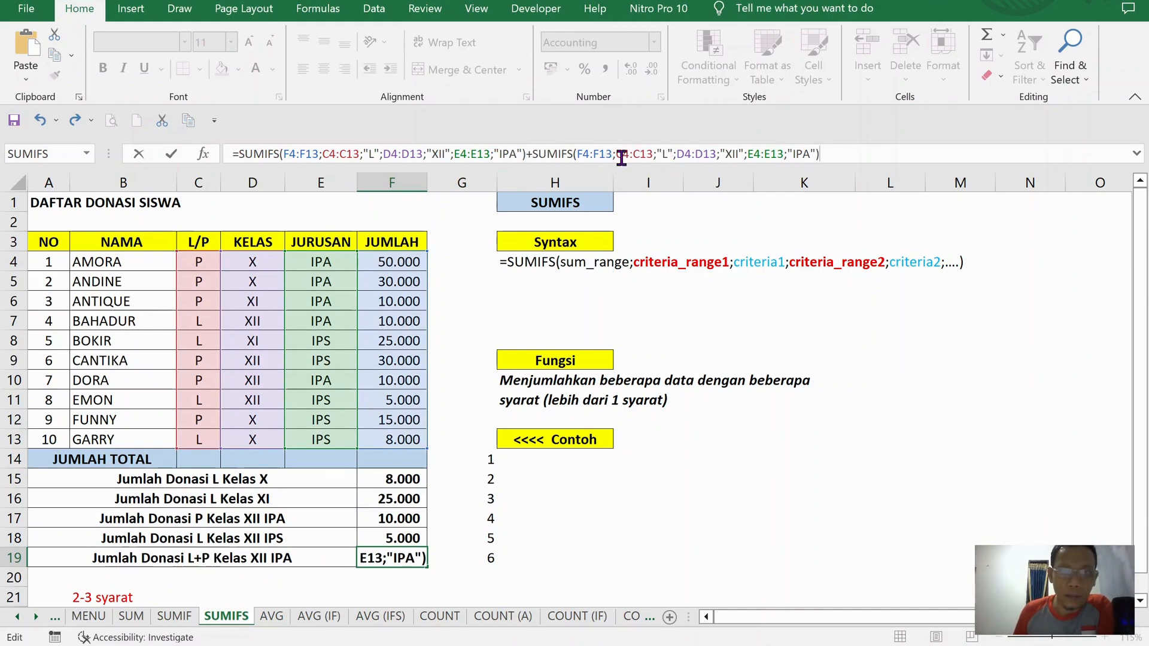
- Change the first criterion of the second SUMIFS in F19 from L to P and commit the combined formula
click(662, 155)
text(P)
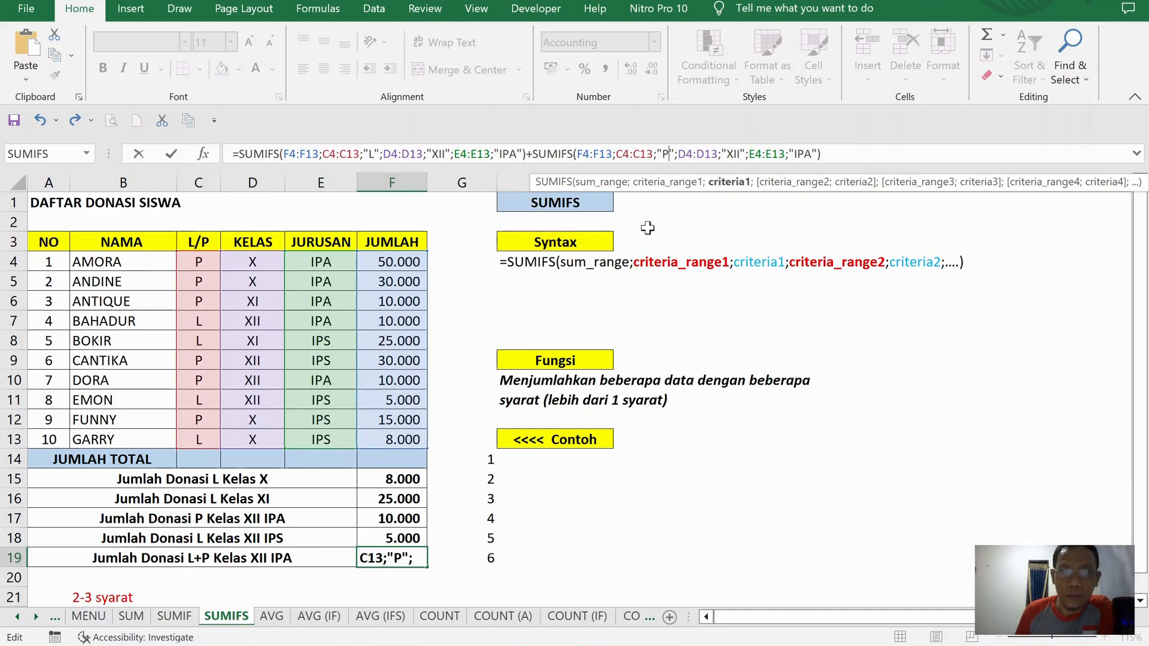
click(875, 162)
key(Return)
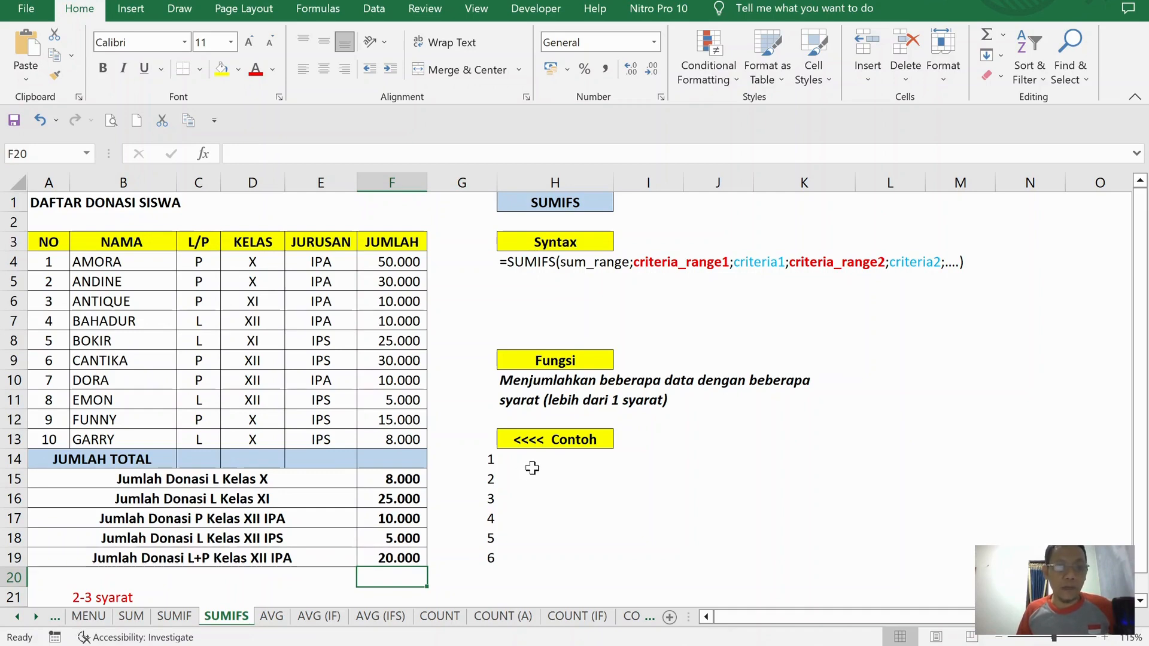
- Review the syntax and examples on the SUM and SUMIF sheets, and return to the SUMIFS sheet
click(131, 616)
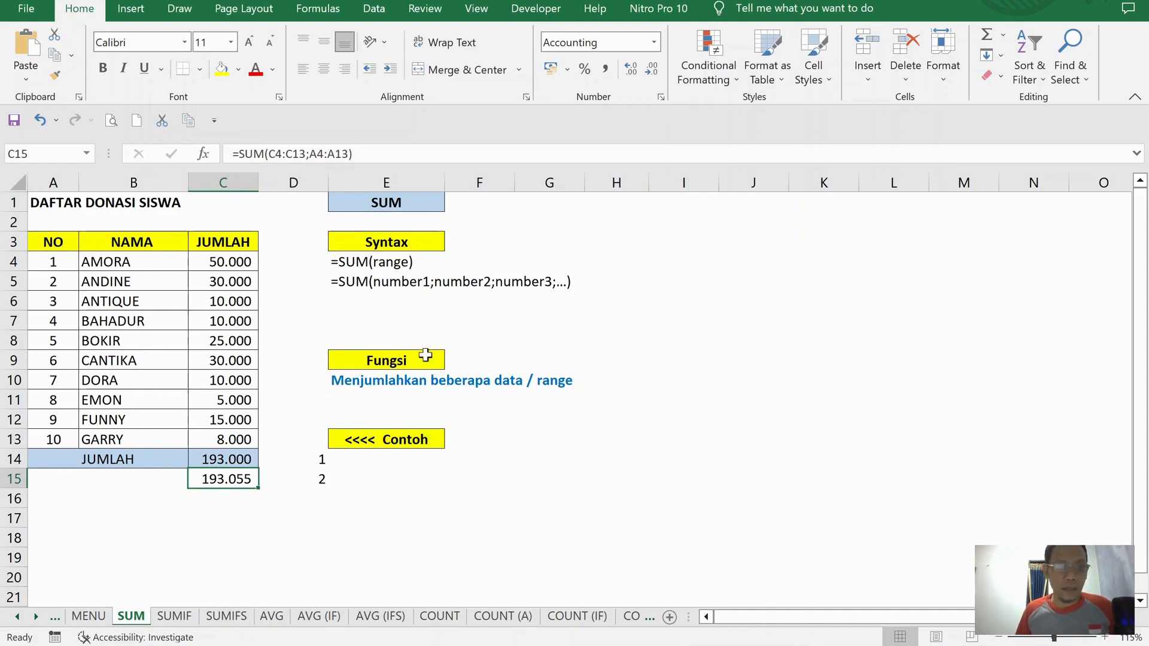
click(174, 616)
scroll(435, 423, up, 1)
scroll(435, 422, up, 1)
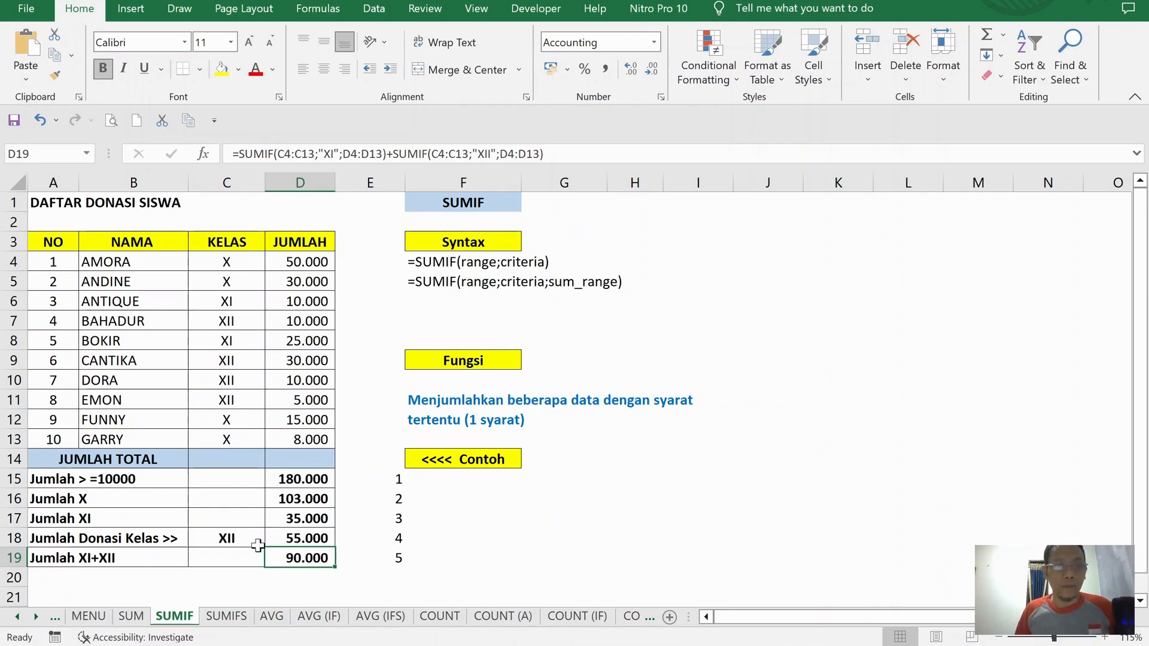
click(225, 617)
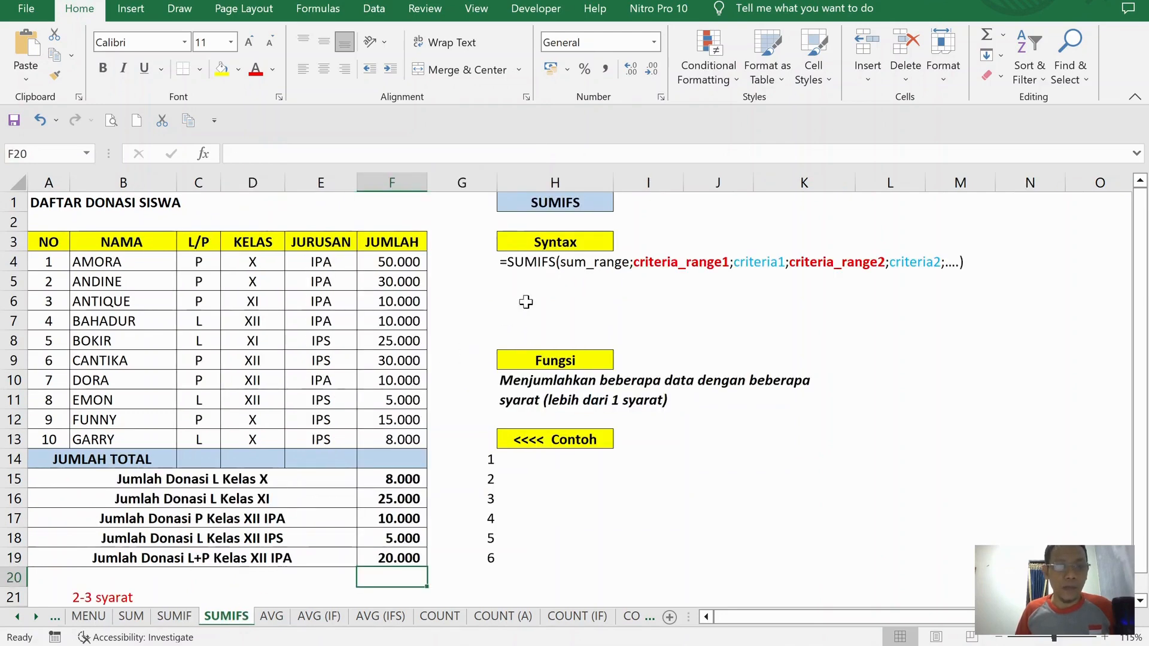